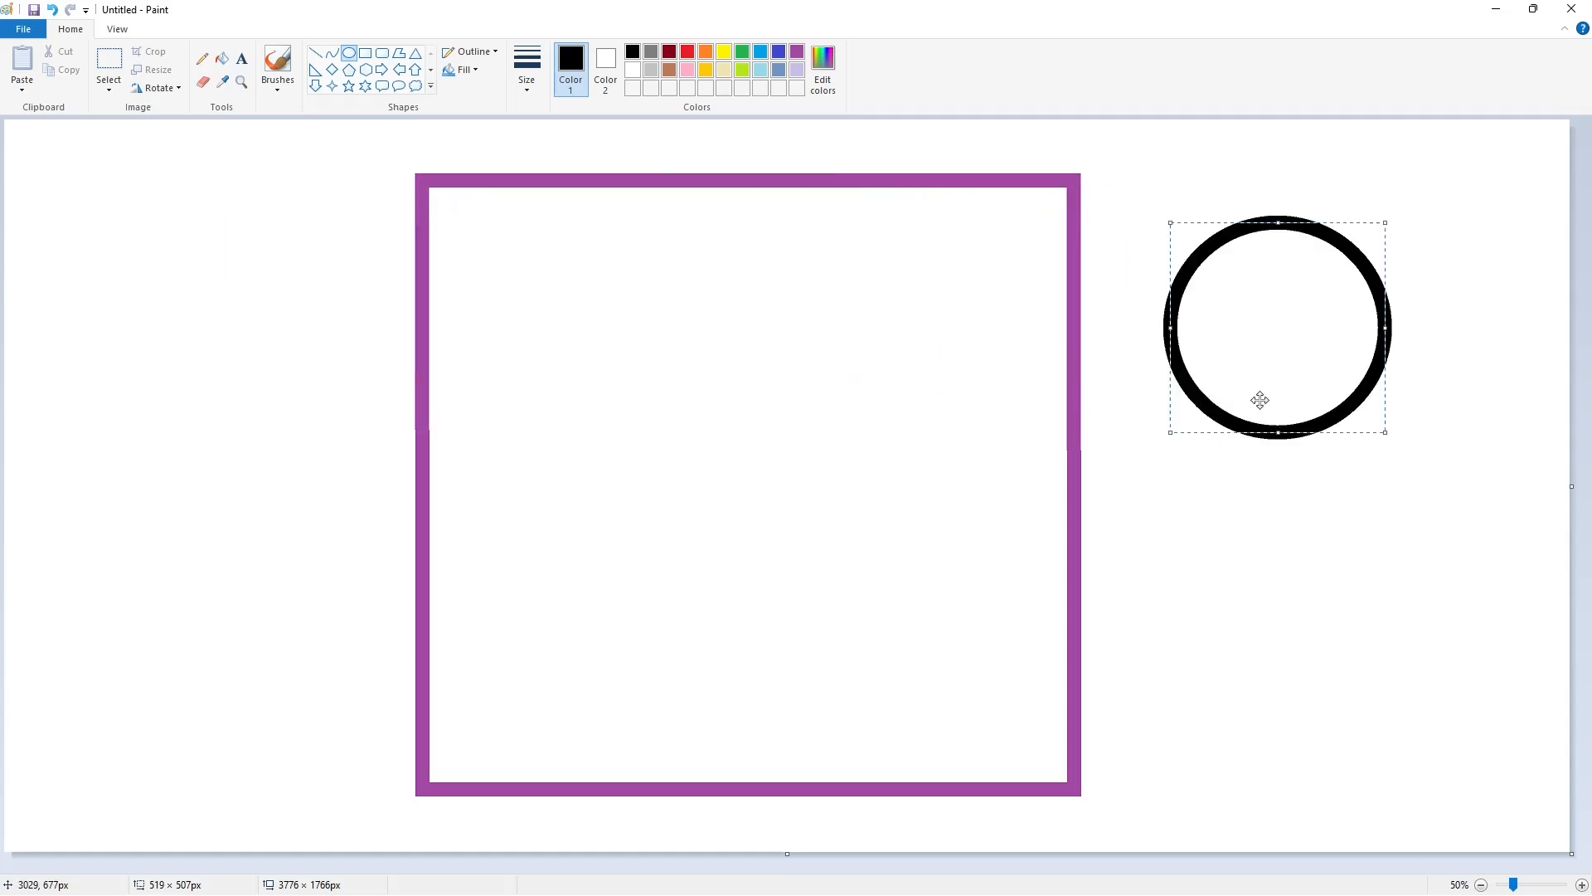
# Cut the black ring with two thin white straight lines along its inner upper edge and inner right edge.
pyautogui.click(1130, 323)
pyautogui.click(1582, 885)
pyautogui.moveTo(705, 867); pyautogui.dragTo(1469, 866)
pyautogui.click(315, 53)
pyautogui.click(527, 68)
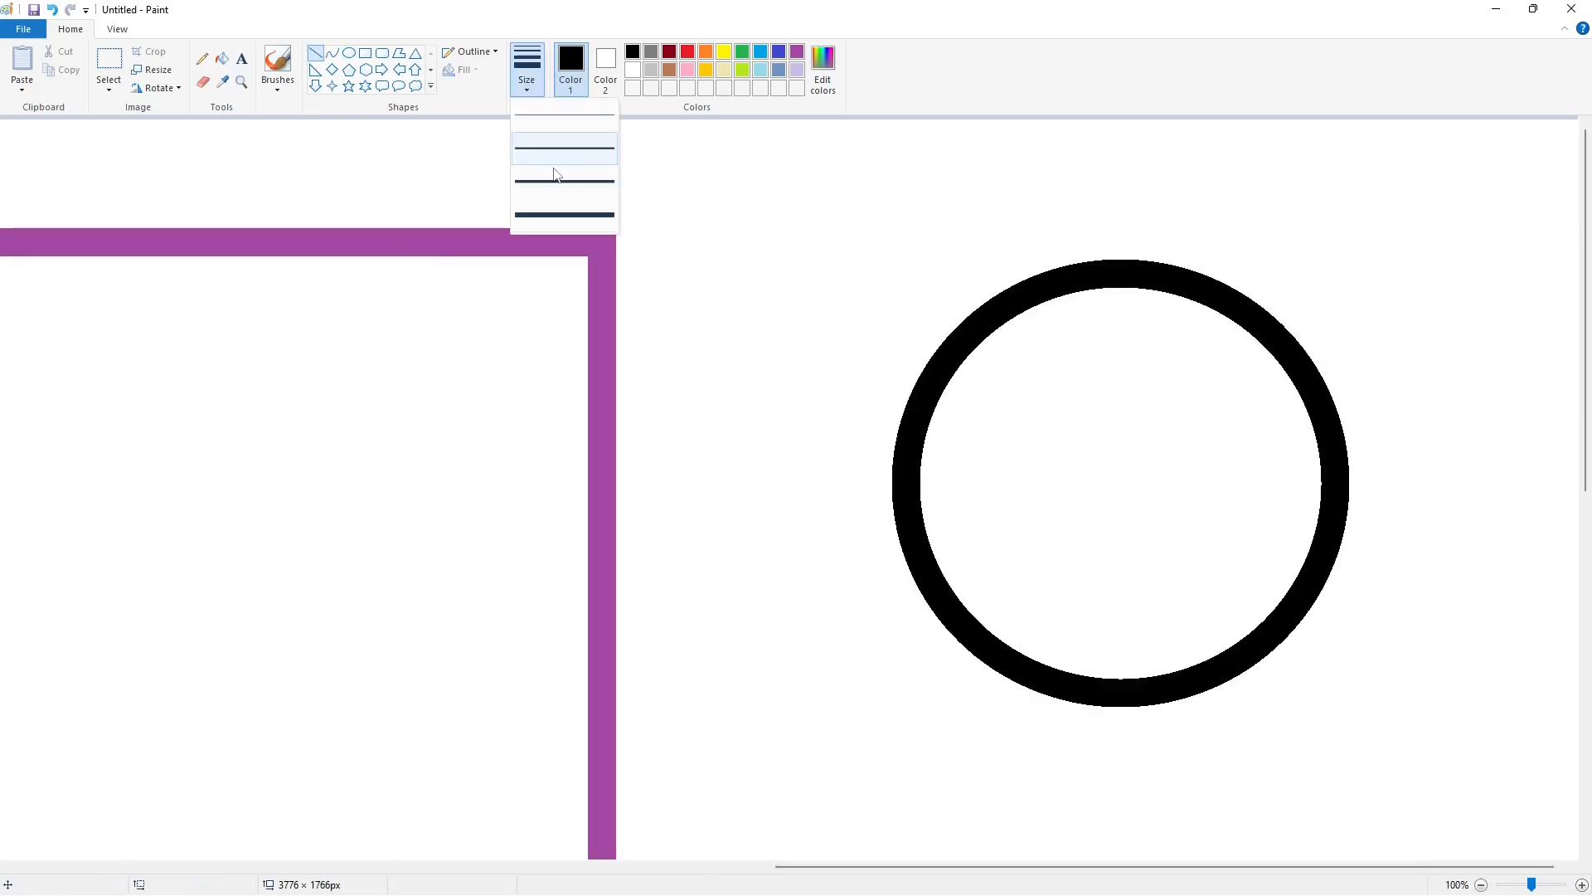
pyautogui.click(632, 69)
pyautogui.click(1377, 363)
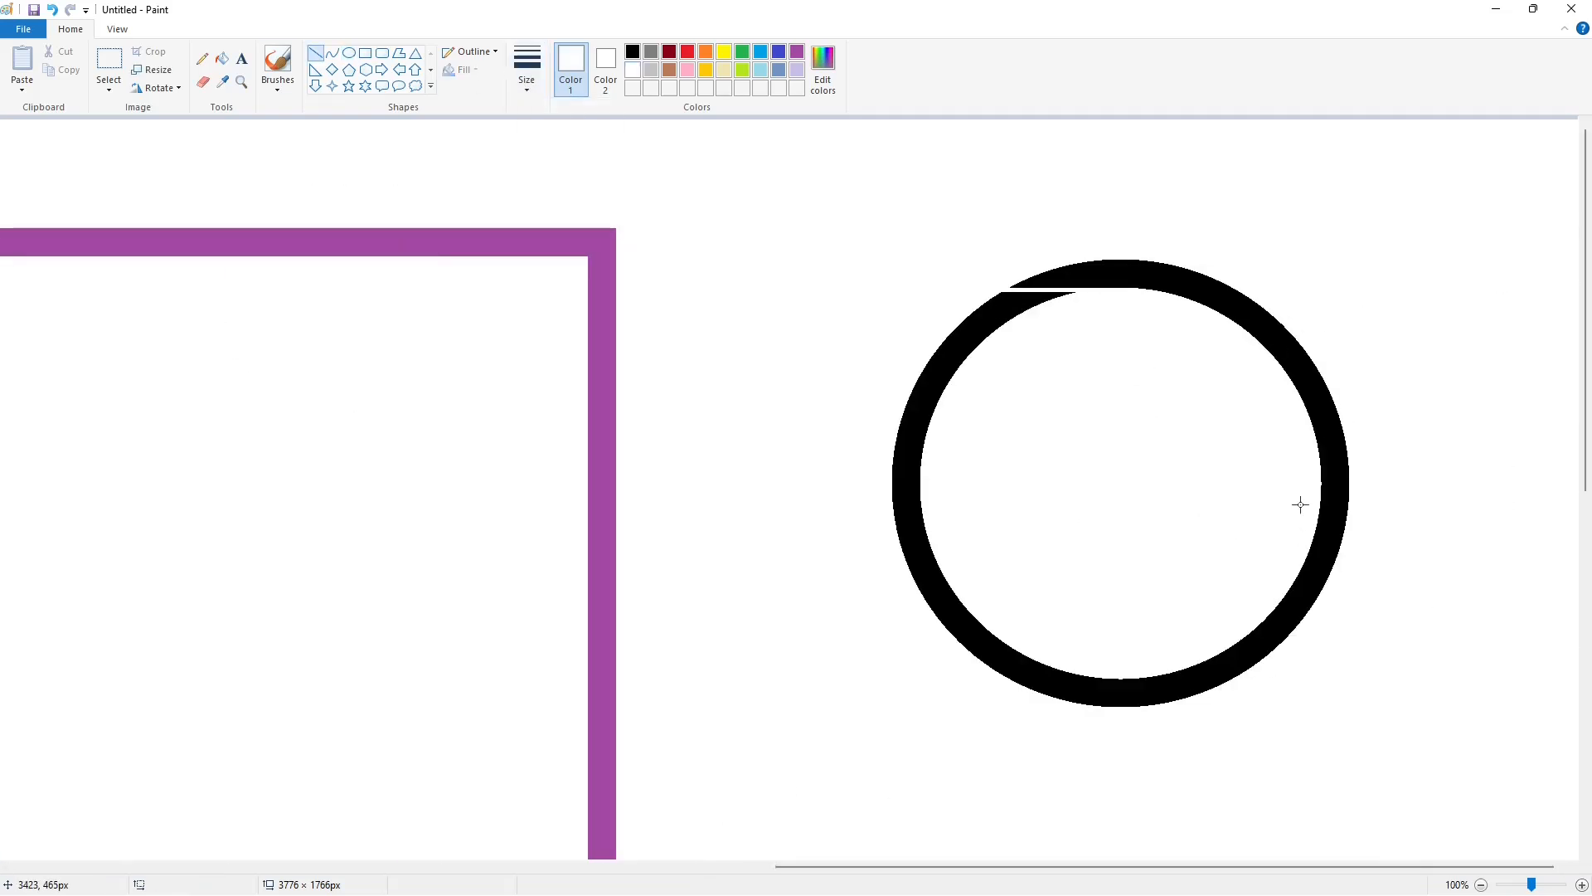
pyautogui.click(1416, 587)
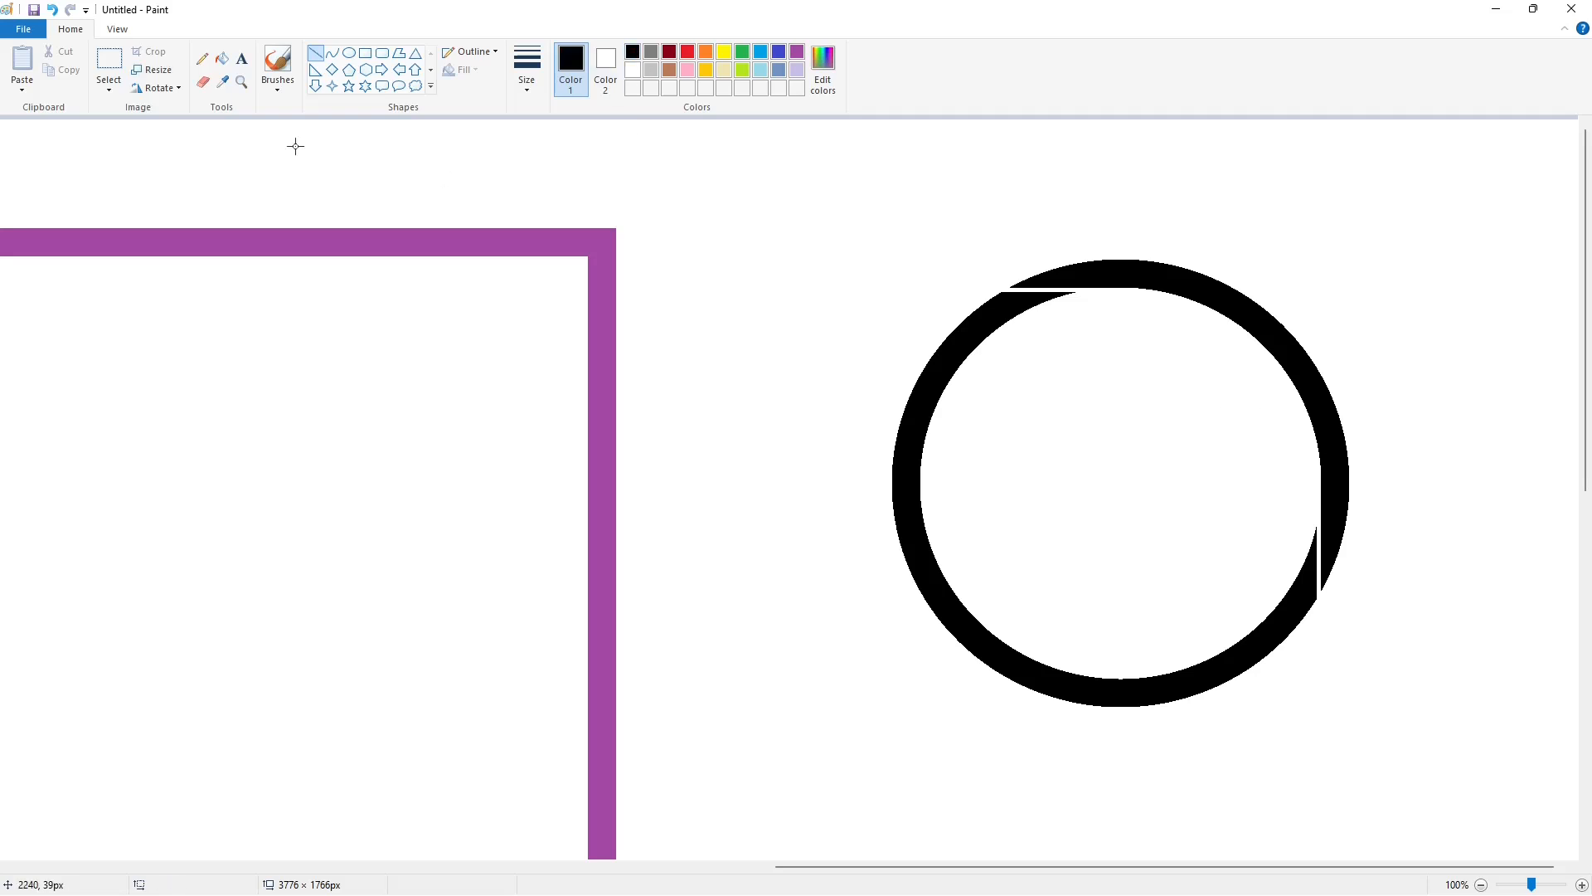
# Fill the ring's lower-left part beyond the two cuts with white.
pyautogui.click(222, 58)
pyautogui.click(633, 70)
pyautogui.click(929, 373)
# Copy the remaining black arc and paste it as a transparent selection.
pyautogui.click(109, 58)
pyautogui.moveTo(868, 174); pyautogui.dragTo(932, 253)
pyautogui.hotkey('ctrl', 'c')
pyautogui.hotkey('ctrl', 'v')
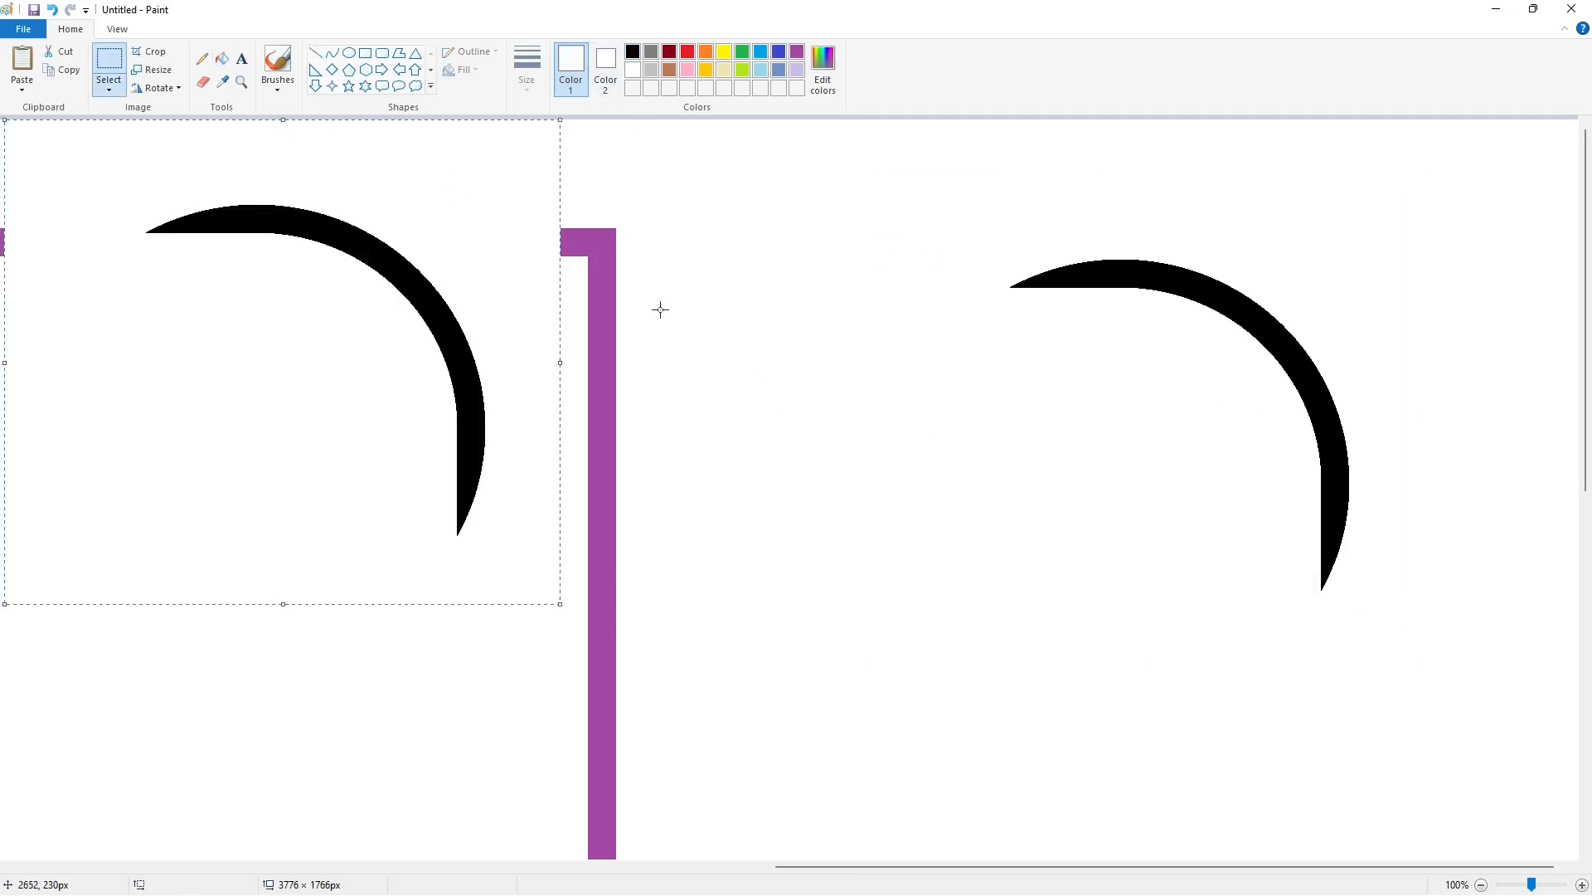
pyautogui.click(145, 89)
pyautogui.click(109, 90)
pyautogui.click(166, 240)
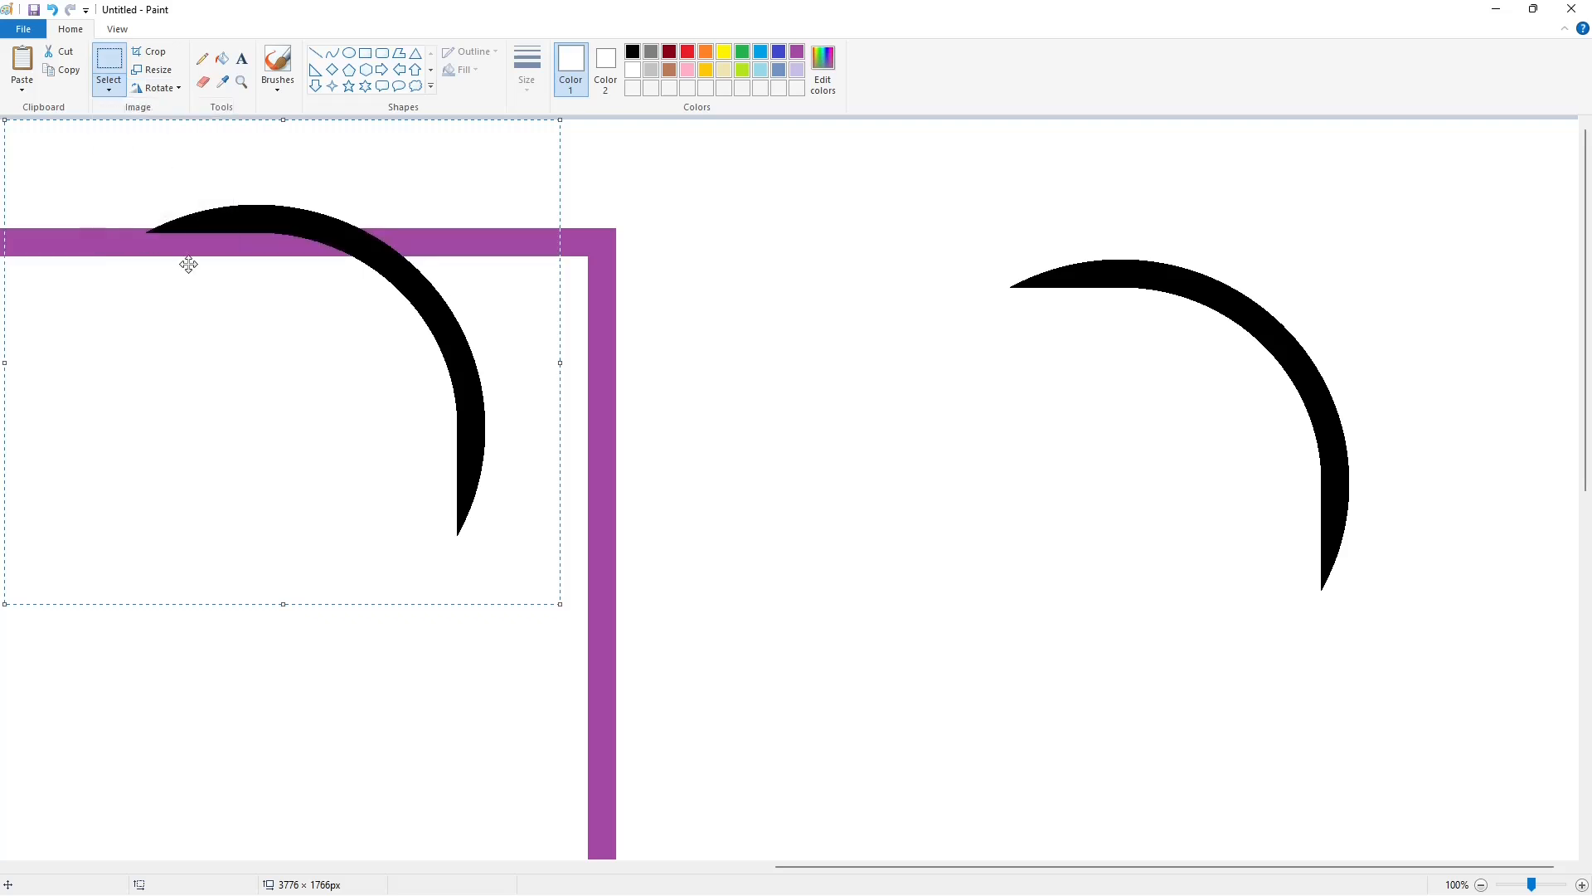
# Align the pasted arc with the outer edges of the purple square's upper-right corner.
pyautogui.moveTo(271, 281); pyautogui.dragTo(396, 324)
pyautogui.press('Right')
pyautogui.press('Right')
pyautogui.press('Right')
pyautogui.press('Up')
pyautogui.press('Up')
pyautogui.press('Up')
pyautogui.press('Up')
pyautogui.press('Up')
pyautogui.press('Up')
pyautogui.press('Up')
pyautogui.press('Up')
pyautogui.press('Up')
pyautogui.press('Up')
pyautogui.press('Up')
pyautogui.press('Up')
pyautogui.press('Up')
pyautogui.press('Up')
pyautogui.press('Up')
pyautogui.press('Up')
pyautogui.press('Up')
pyautogui.press('Up')
pyautogui.press('Up')
pyautogui.press('Up')
pyautogui.click(782, 378)
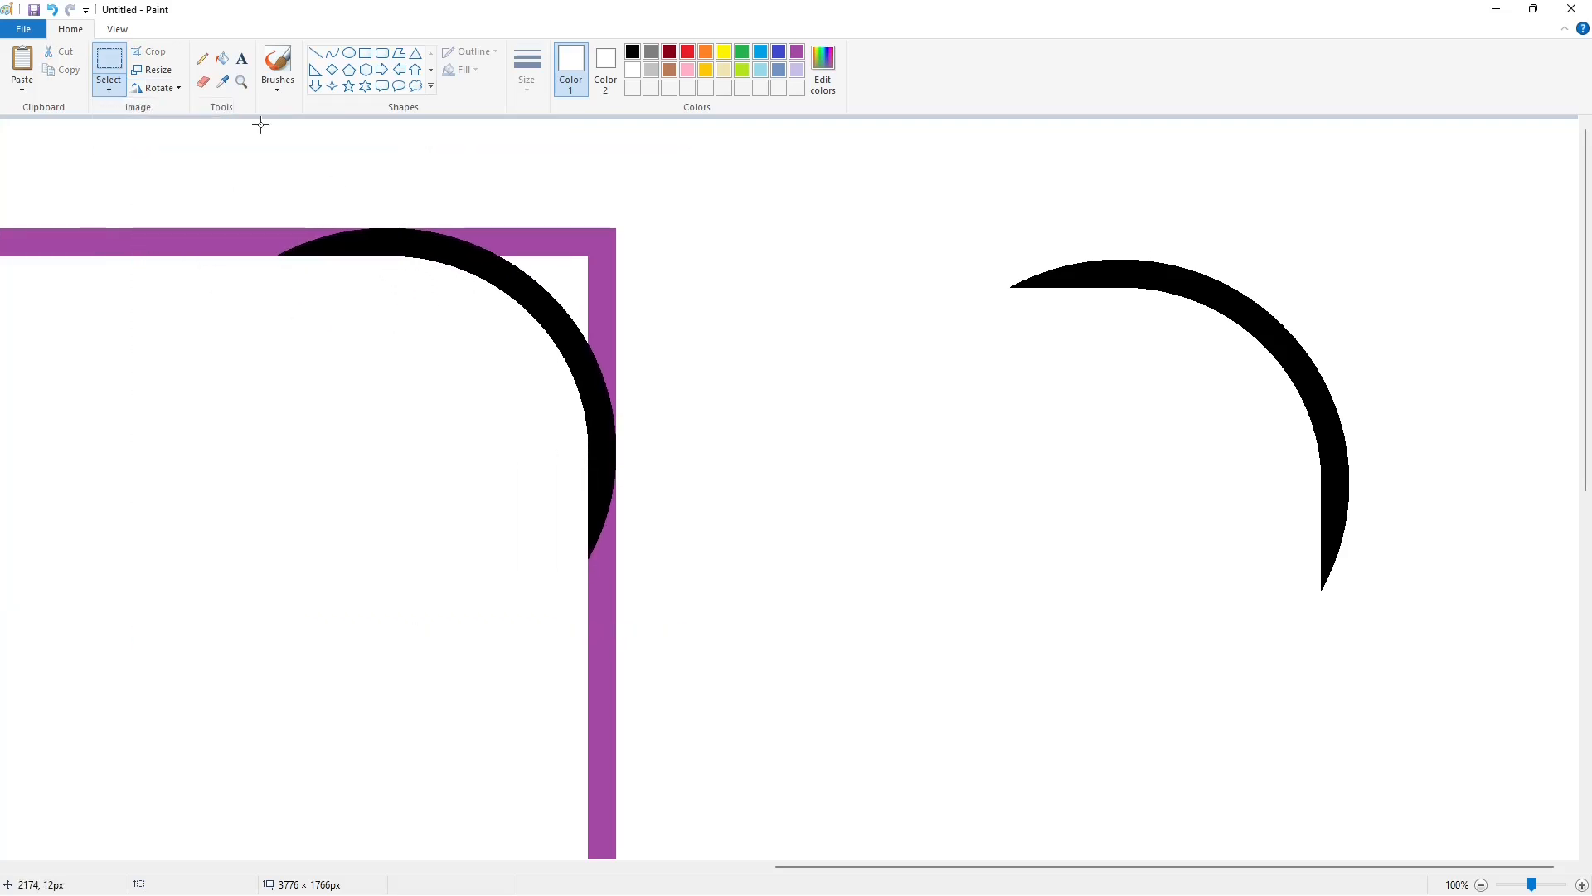
# Fill the upper-right corner piece outside the arc with white and recolor the arc purple.
pyautogui.click(222, 58)
pyautogui.click(593, 252)
pyautogui.click(798, 51)
pyautogui.click(601, 398)
pyautogui.scroll(-1, 1364, 763)
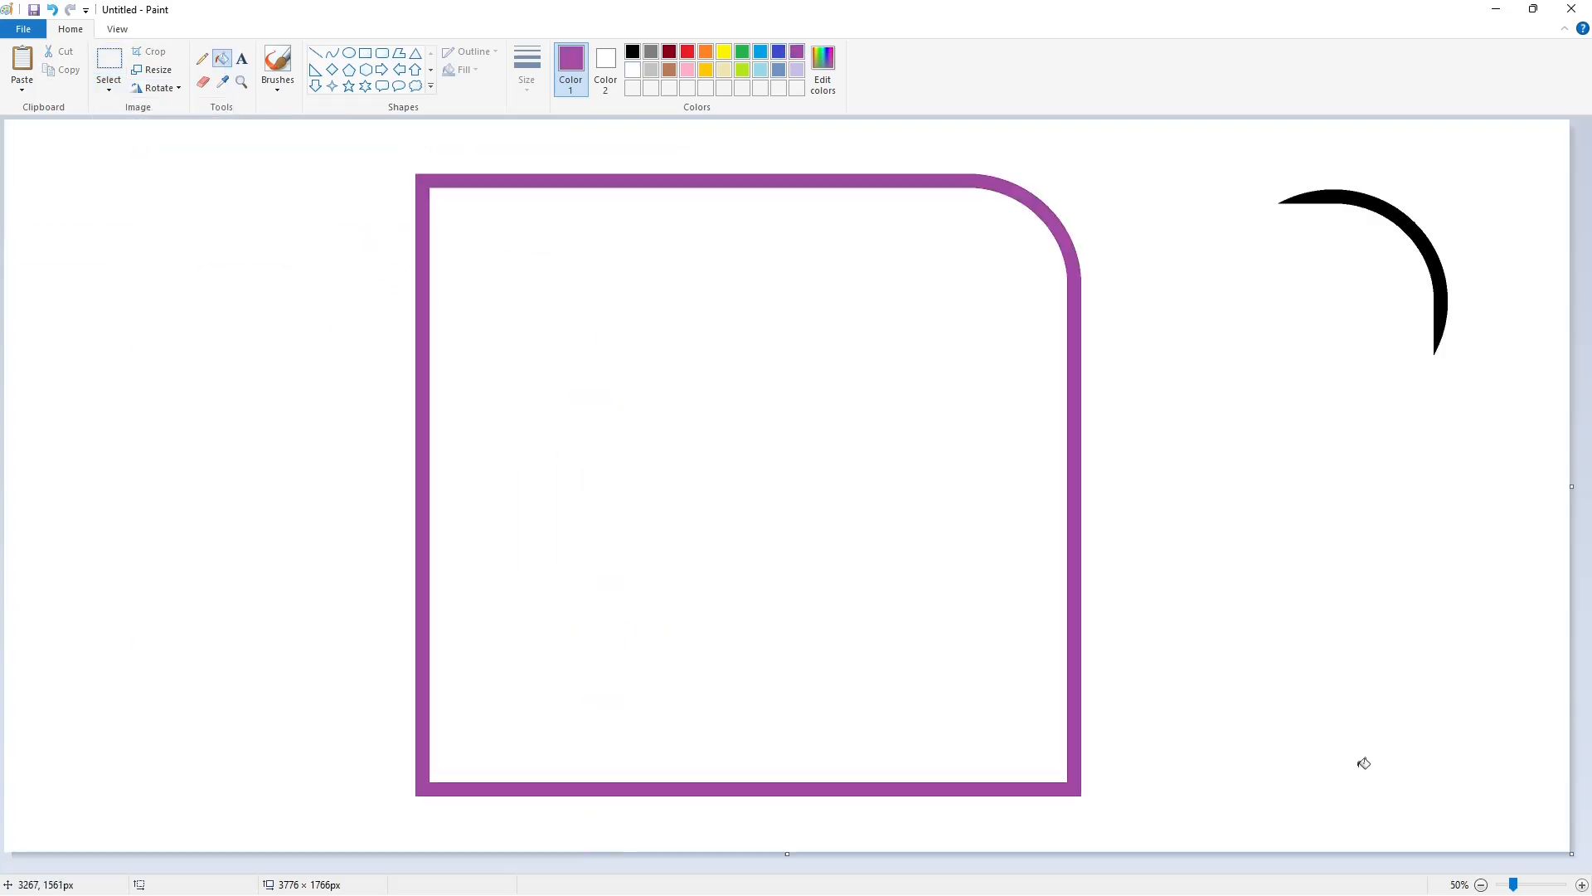
# Paste another copy of the black arc and flip it vertically and horizontally.
pyautogui.click(1582, 885)
pyautogui.scroll(-5, 1203, 779)
pyautogui.moveTo(639, 867); pyautogui.dragTo(869, 829)
pyautogui.hotkey('ctrl', 'v')
pyautogui.click(158, 88)
pyautogui.click(159, 163)
pyautogui.click(157, 88)
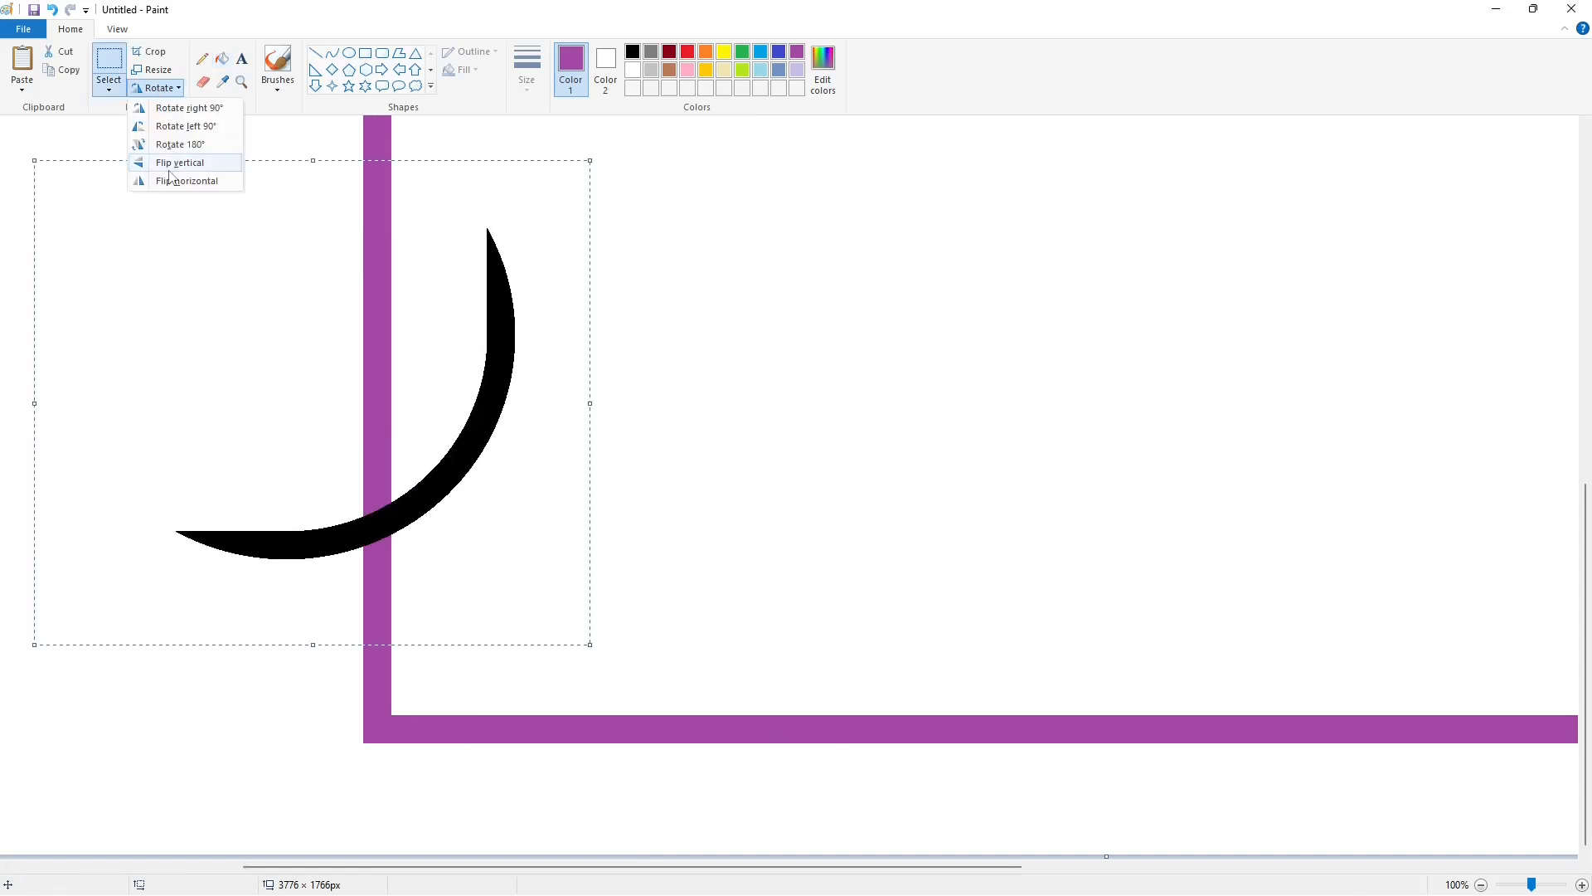
pyautogui.click(172, 181)
# Align the flipped arc with the outer edges of the purple square's lower-left corner.
pyautogui.moveTo(286, 439); pyautogui.dragTo(536, 622)
pyautogui.press('Right')
pyautogui.press('Right')
pyautogui.press('Right')
pyautogui.press('Right')
pyautogui.press('Right')
pyautogui.click(1061, 554)
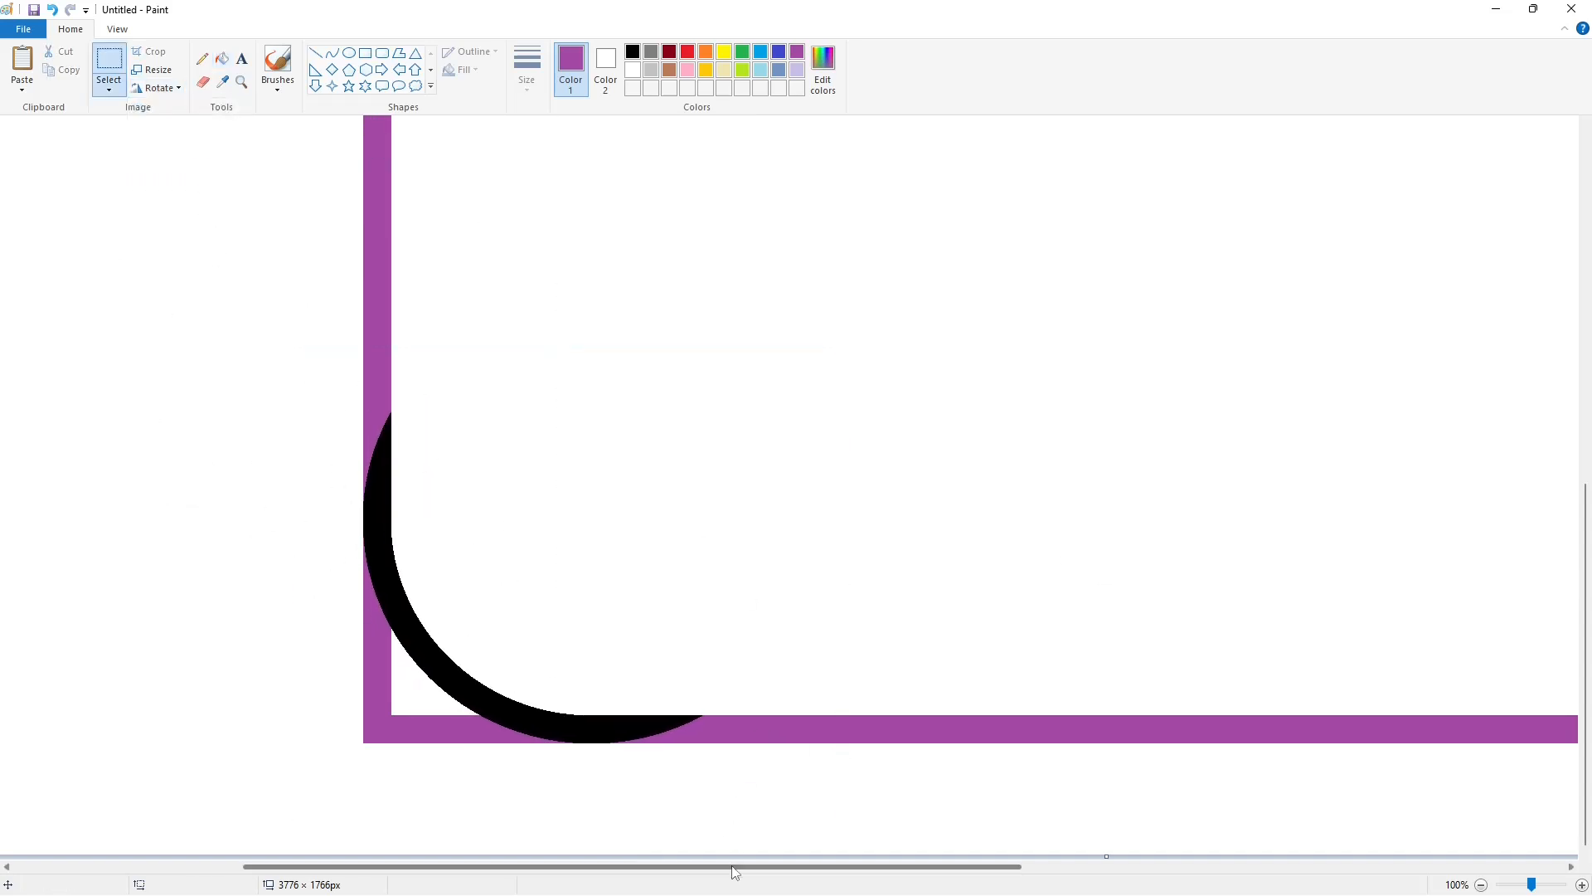
# Paste a third copy of the arc near the lower-right corner and flip it vertically.
pyautogui.moveTo(734, 867); pyautogui.dragTo(1088, 866)
pyautogui.hotkey('ctrl', 'v')
pyautogui.click(158, 88)
pyautogui.click(159, 163)
# Align the vertically flipped arc with the outer edges of the purple square's lower-right corner.
pyautogui.moveTo(204, 239); pyautogui.dragTo(703, 462)
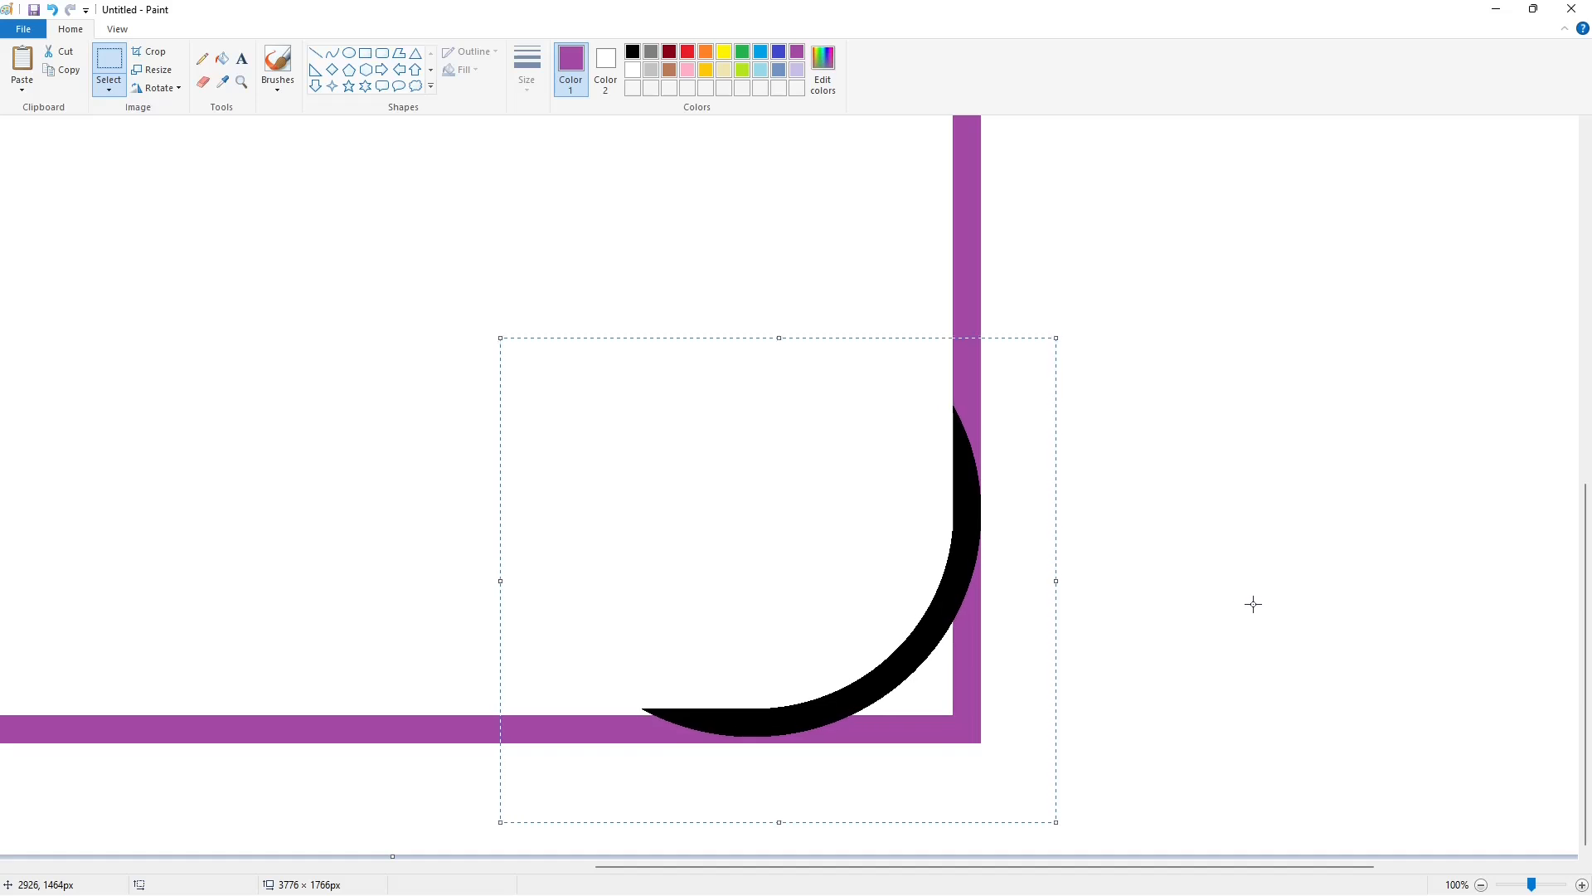
pyautogui.press('Down')
pyautogui.press('Down')
pyautogui.press('Down')
pyautogui.press('Down')
pyautogui.press('Down')
pyautogui.press('Down')
pyautogui.press('Down')
pyautogui.press('Down')
pyautogui.click(1254, 604)
# Fill the corner pieces outside the lower-right and lower-left arcs with white.
pyautogui.click(222, 59)
pyautogui.click(633, 70)
pyautogui.click(961, 643)
pyautogui.moveTo(1095, 867); pyautogui.dragTo(600, 867)
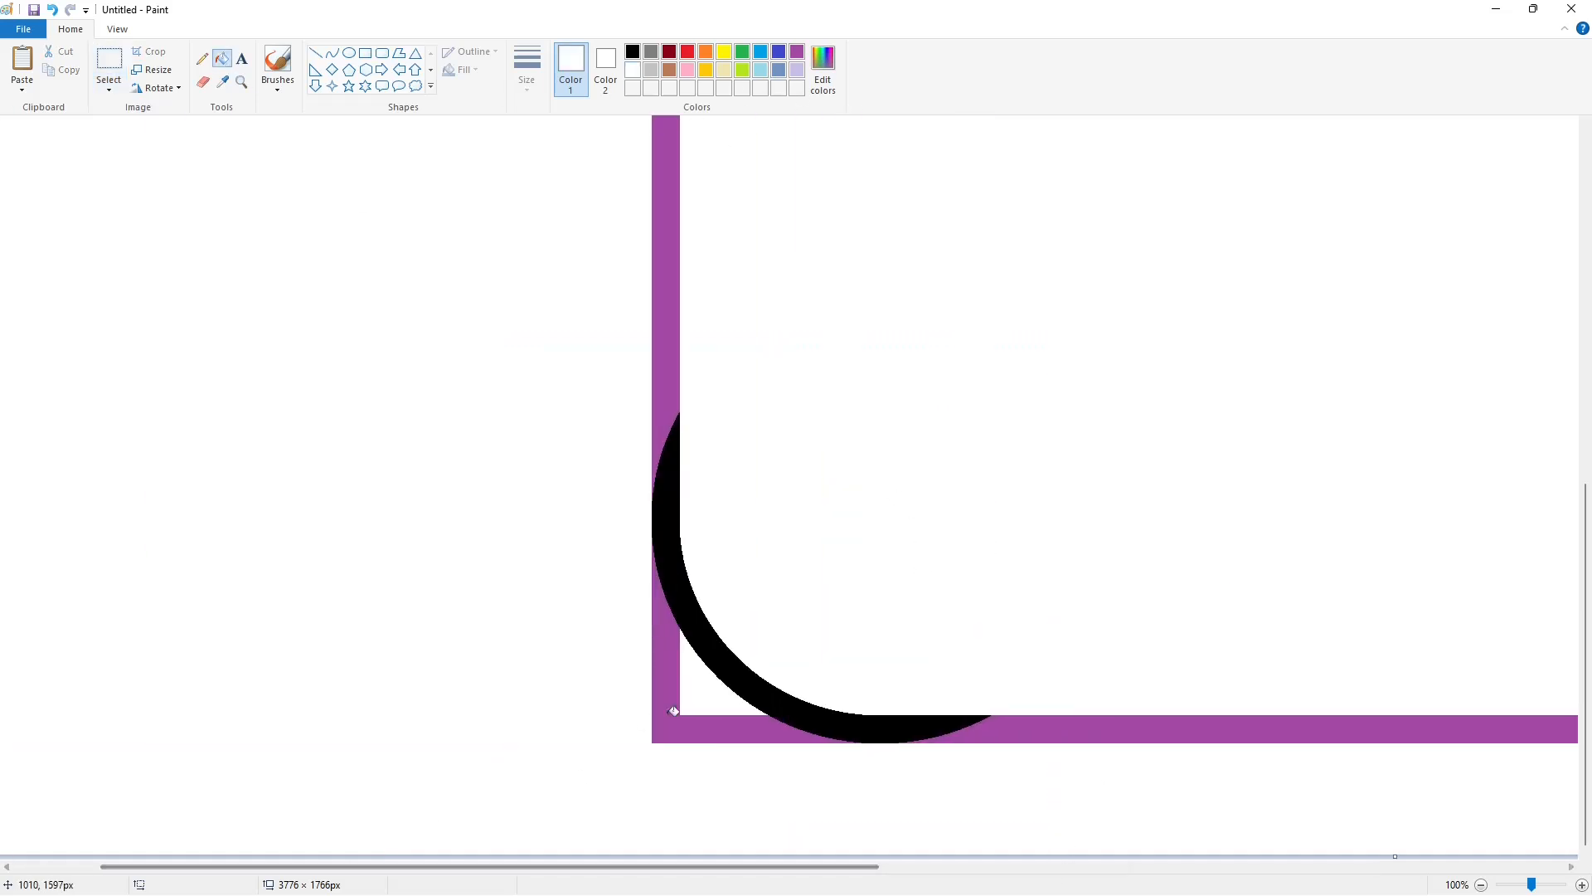
pyautogui.click(673, 711)
# Fill both black arcs at the square's lower corners with purple.
pyautogui.keyDown('ctrl'); pyautogui.scroll(-1, 1202, 625); pyautogui.keyUp('ctrl')
pyautogui.click(797, 51)
pyautogui.click(1074, 714)
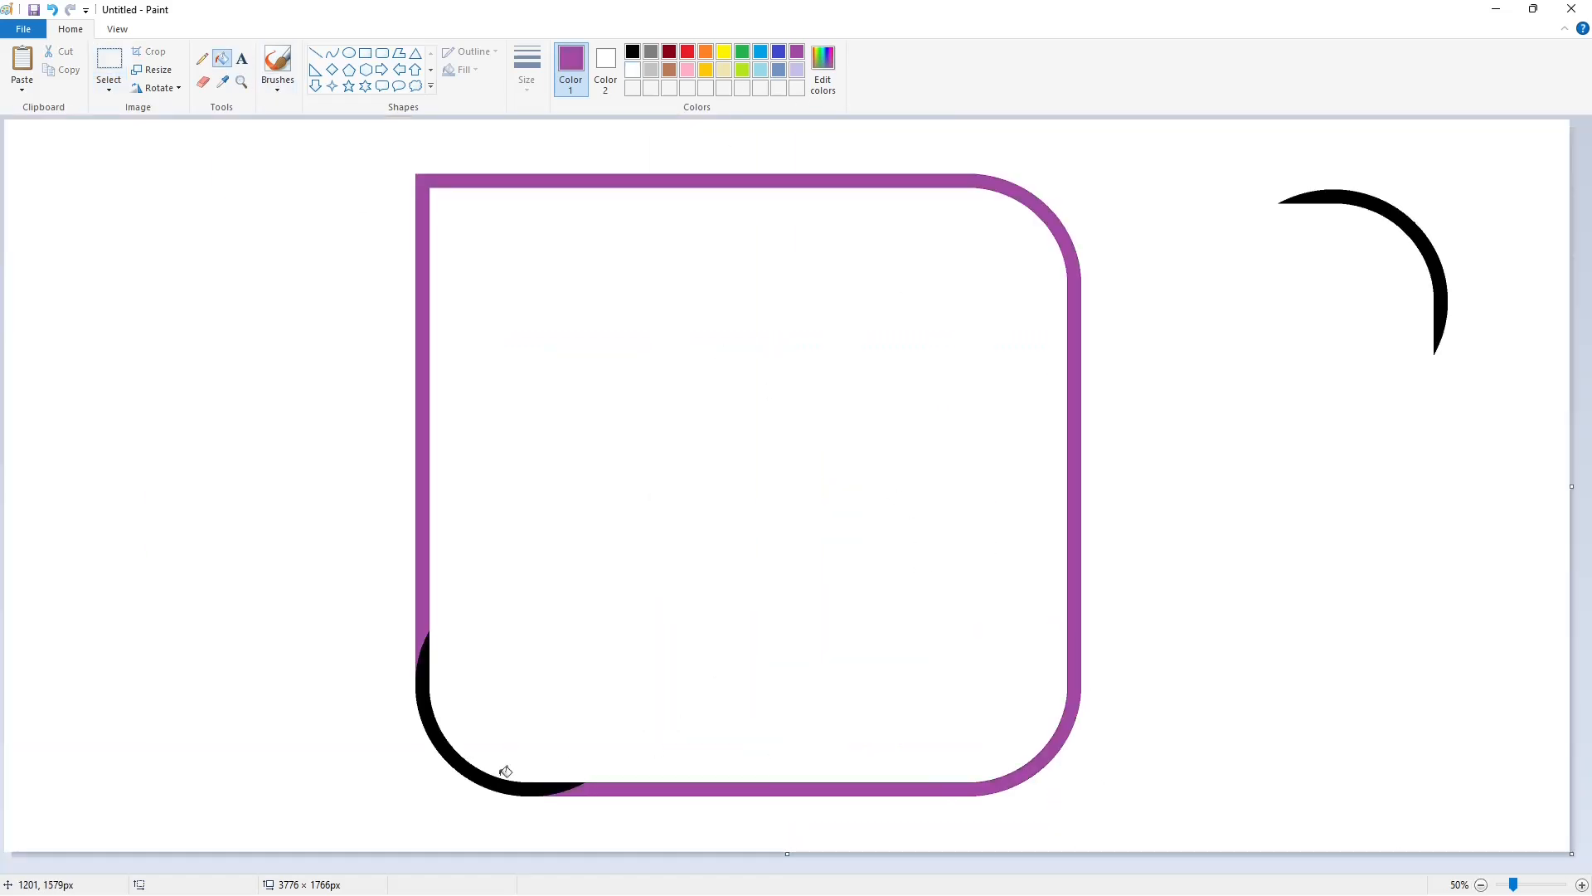
pyautogui.click(505, 772)
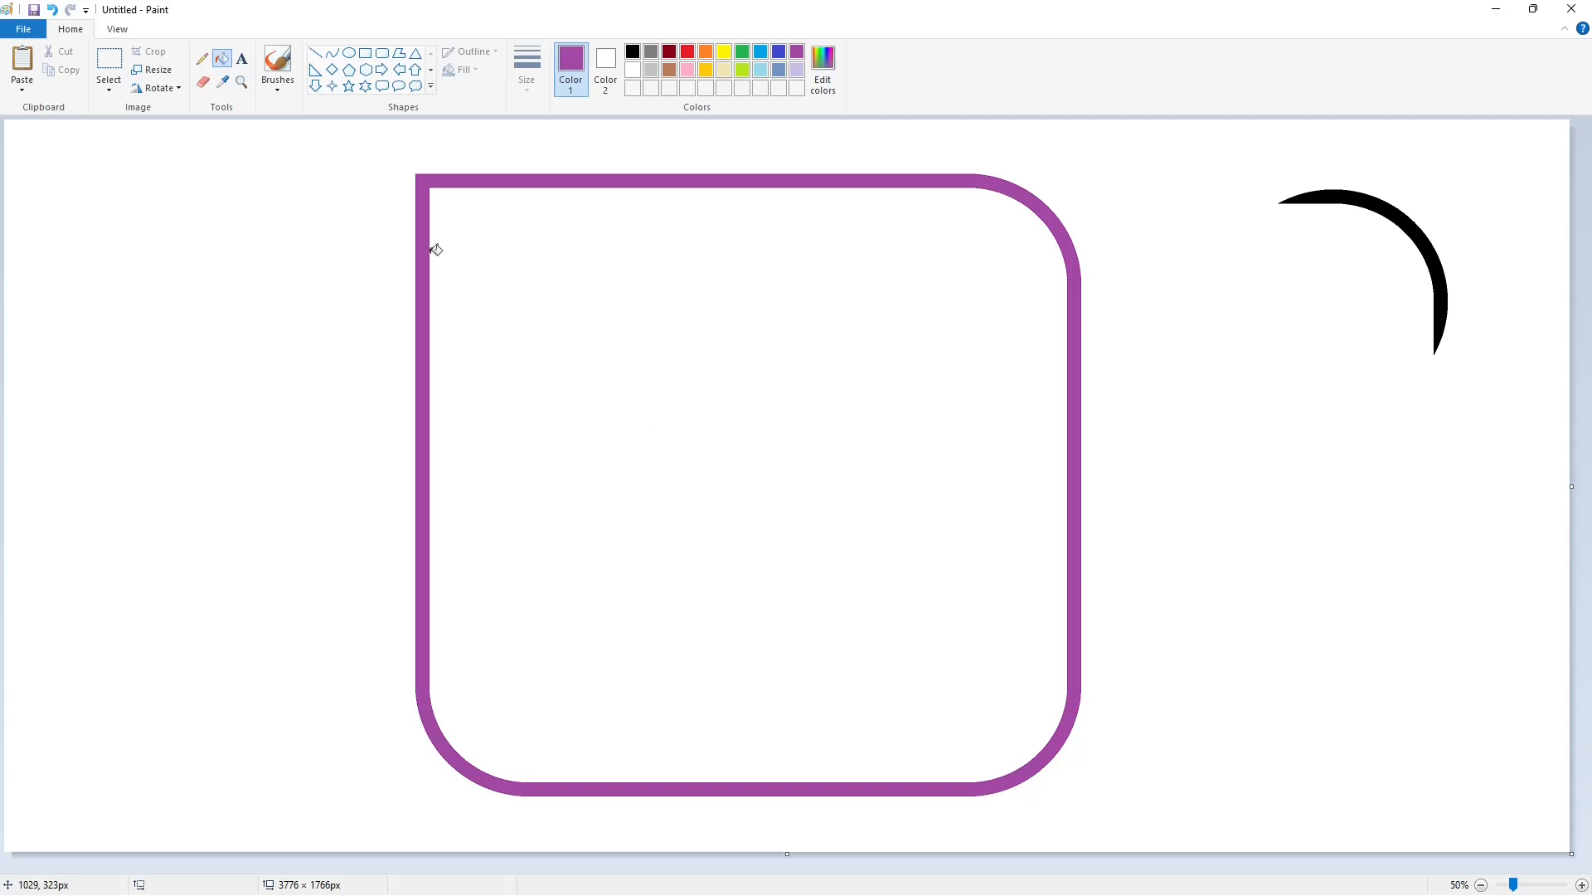
# Draw a large black outer outline from two curves bulging around the square's upper-left corner.
pyautogui.click(333, 53)
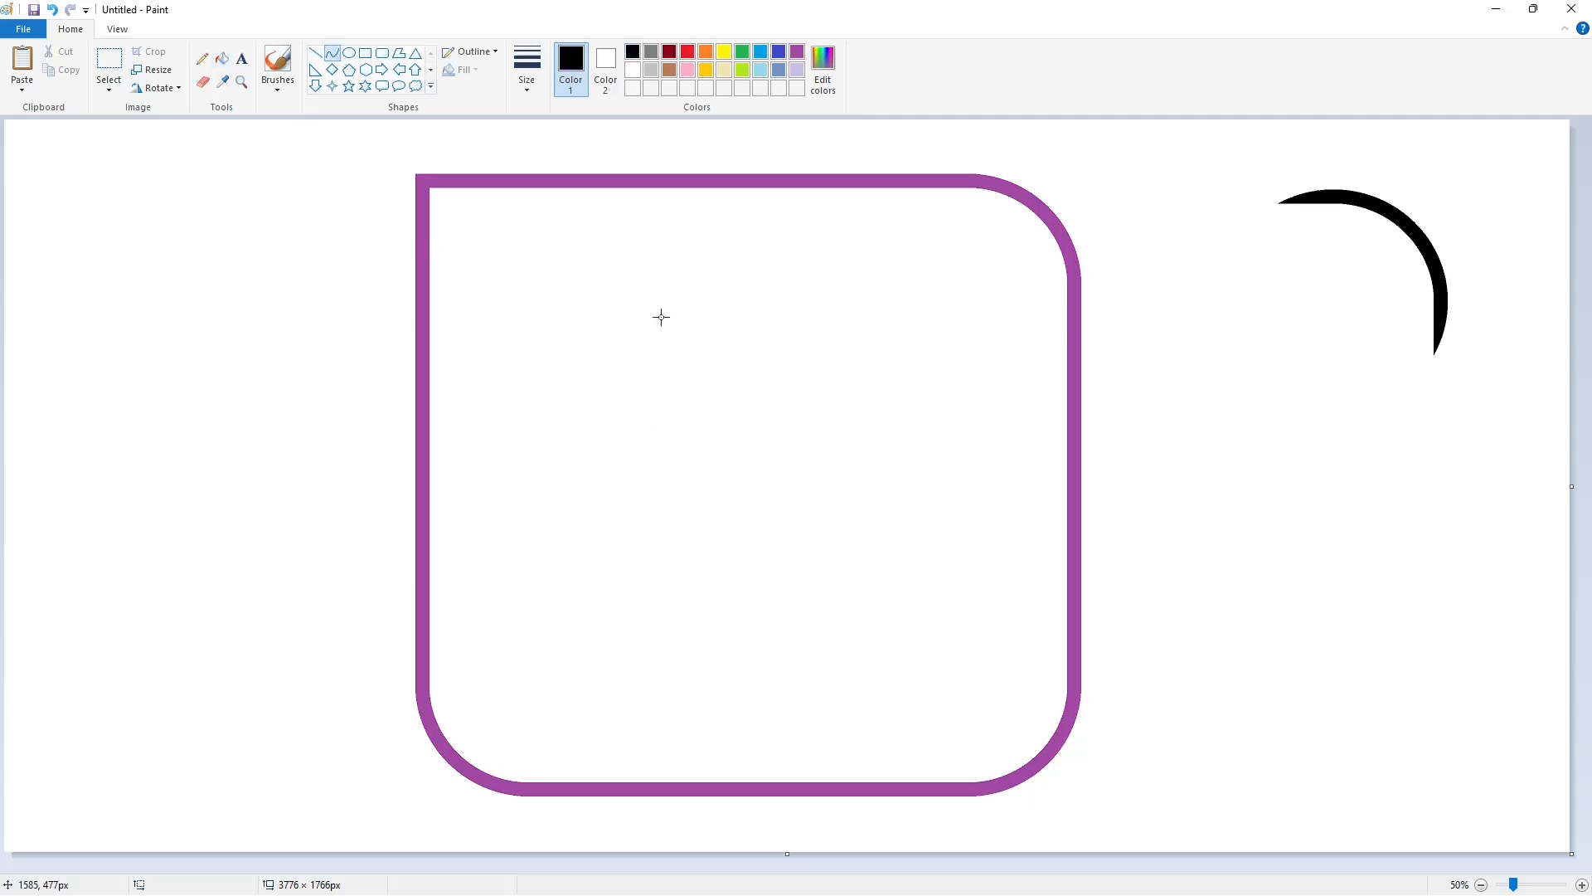
pyautogui.moveTo(725, 442); pyautogui.dragTo(437, 177)
pyautogui.moveTo(619, 327); pyautogui.dragTo(657, 136)
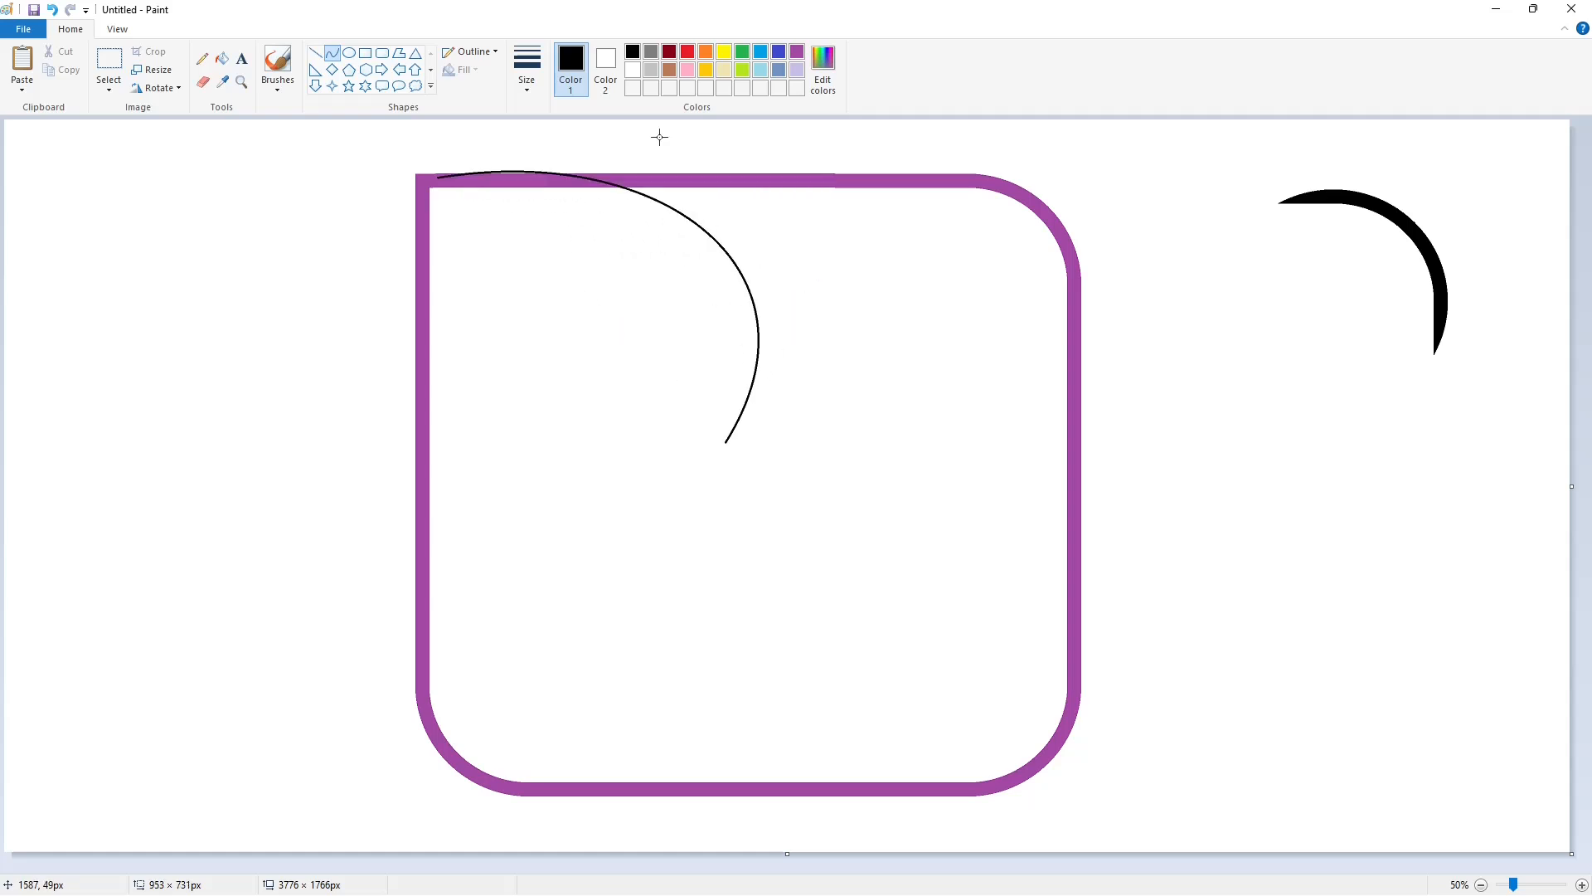
pyautogui.moveTo(414, 189); pyautogui.dragTo(418, 535)
pyautogui.moveTo(360, 277); pyautogui.dragTo(273, 286)
pyautogui.moveTo(295, 398); pyautogui.dragTo(278, 470)
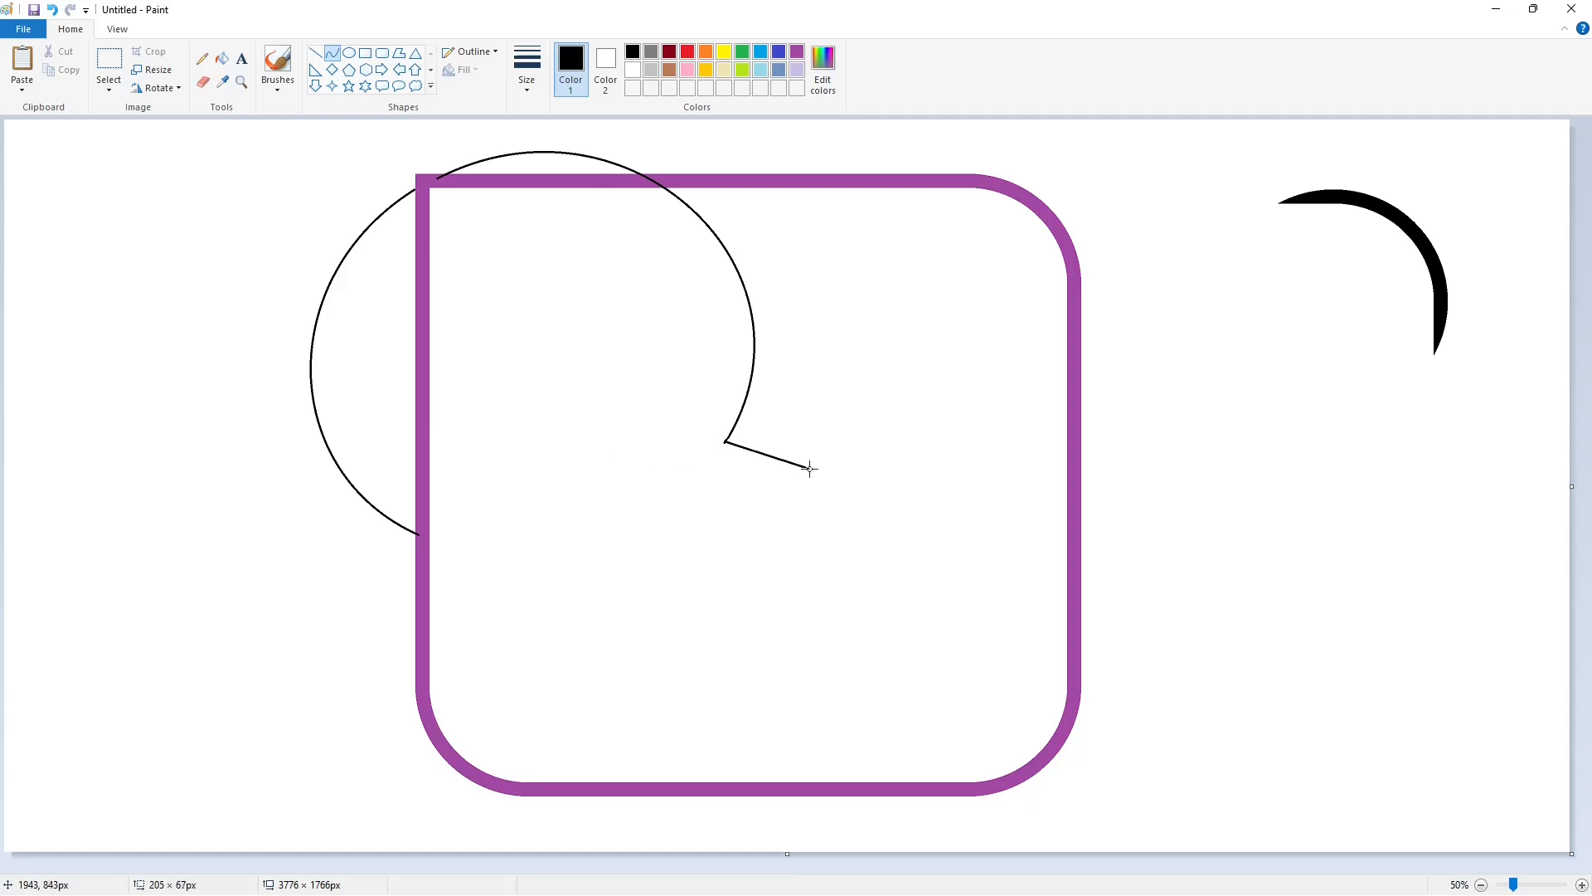
pyautogui.moveTo(694, 457)
pyautogui.mouseDown()
pyautogui.moveTo(558, 317)
pyautogui.moveTo(426, 276)
pyautogui.mouseUp()
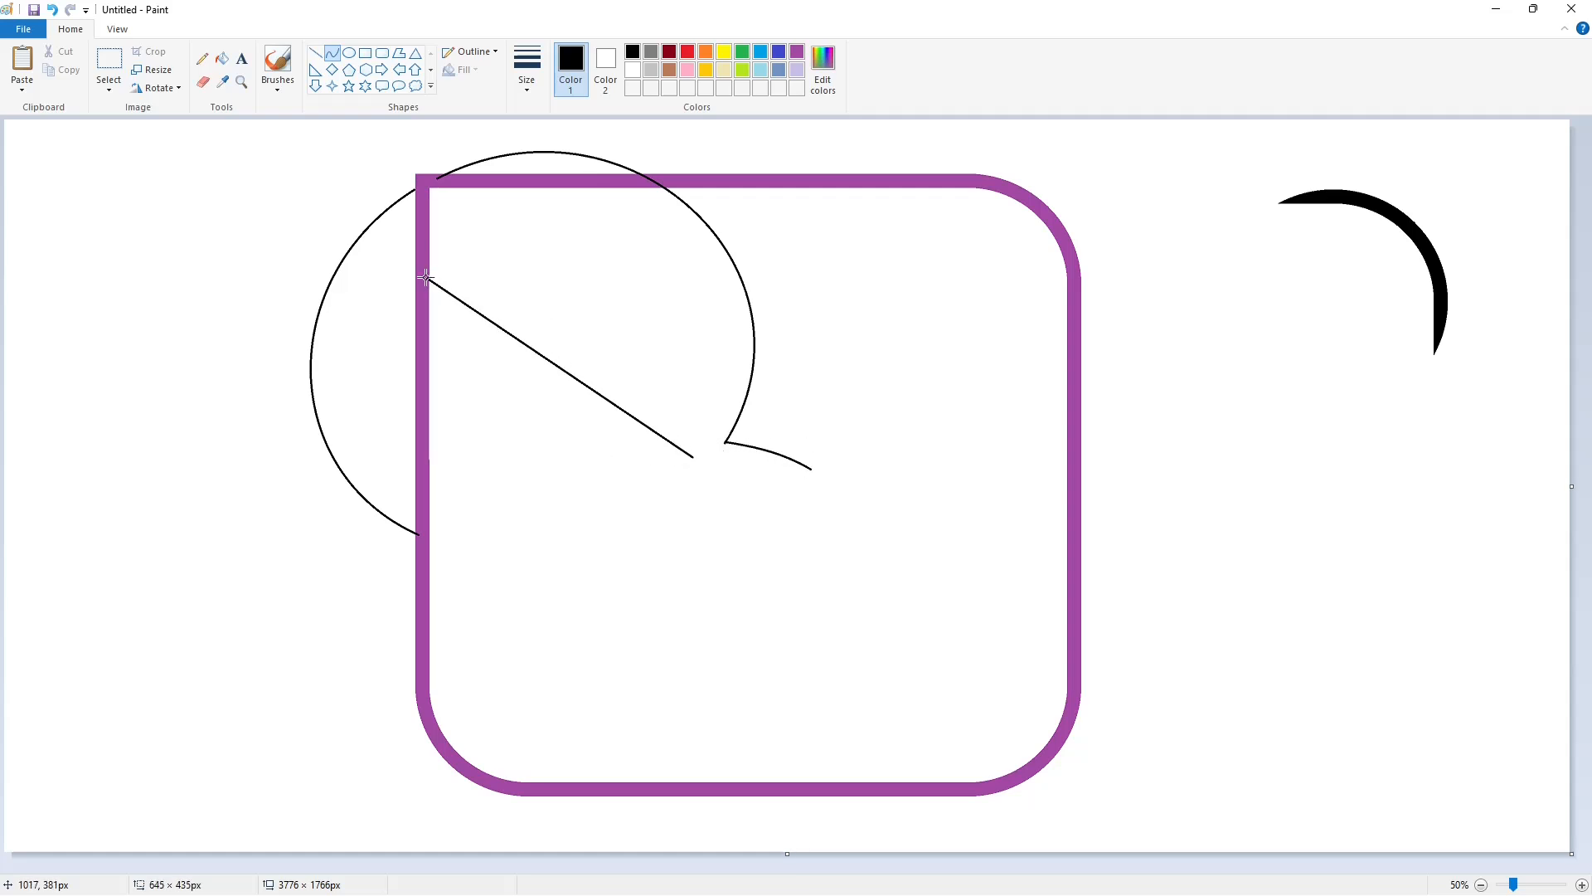
pyautogui.moveTo(651, 319); pyautogui.dragTo(819, 280)
pyautogui.moveTo(626, 178); pyautogui.dragTo(565, 137)
pyautogui.hotkey('ctrl', 'z')
pyautogui.moveTo(695, 455); pyautogui.dragTo(428, 277)
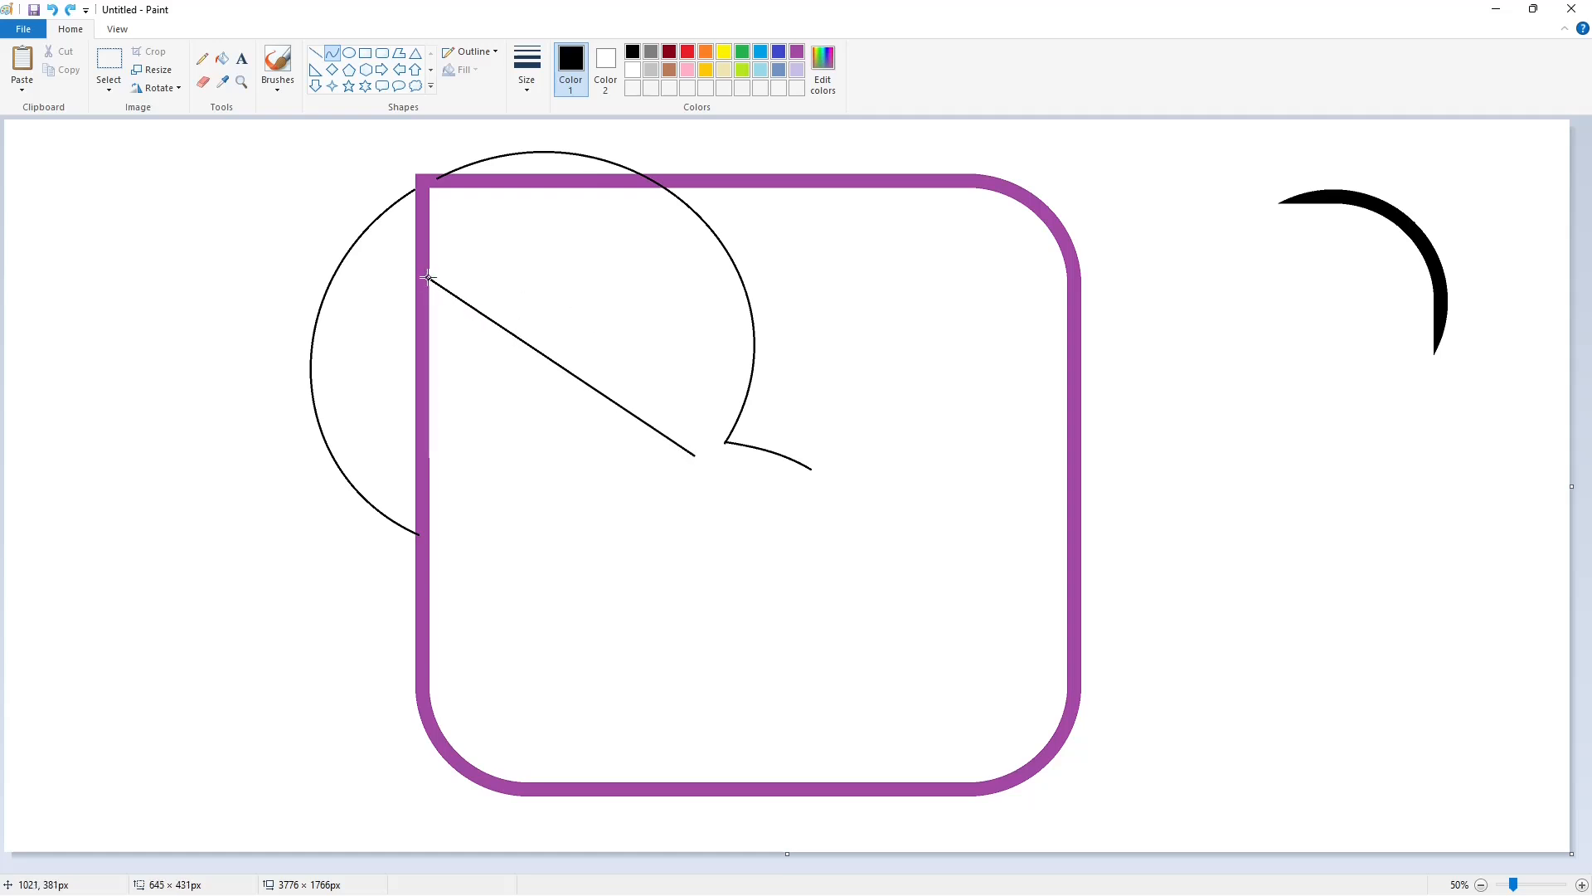
pyautogui.moveTo(648, 391); pyautogui.dragTo(783, 279)
pyautogui.moveTo(622, 169); pyautogui.dragTo(584, 116)
pyautogui.click(426, 292)
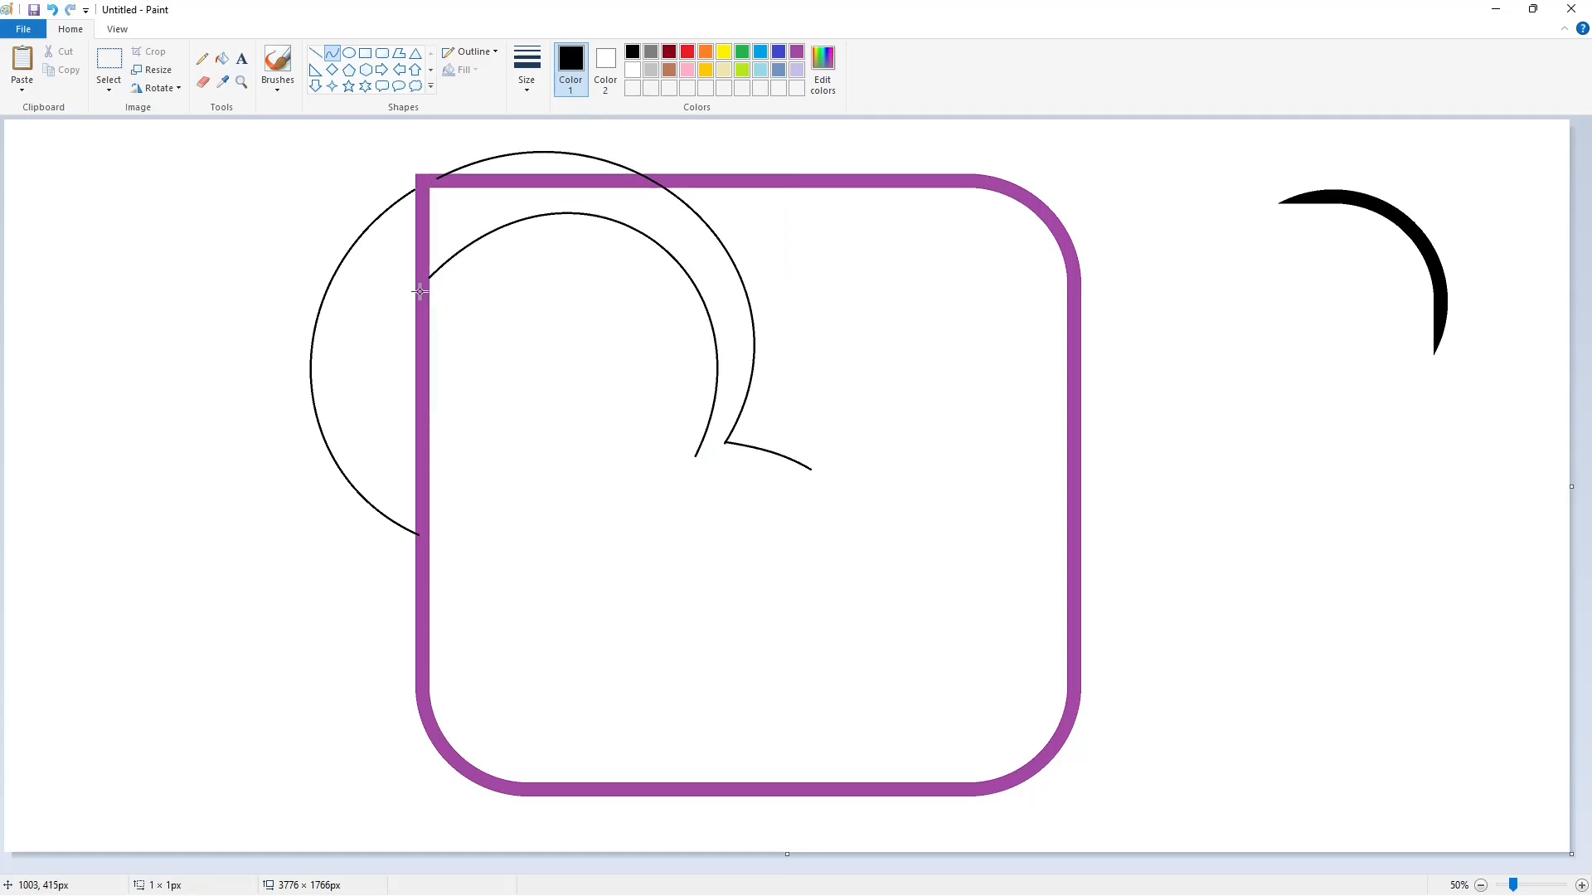
pyautogui.hotkey('ctrl', 'z')
# Draw a black inner outline from two curves inside the outer one, plus a short curve below its lower end.
pyautogui.moveTo(693, 455); pyautogui.dragTo(434, 274)
pyautogui.moveTo(594, 370)
pyautogui.mouseDown()
pyautogui.moveTo(766, 336)
pyautogui.moveTo(601, 113)
pyautogui.moveTo(609, 126)
pyautogui.mouseUp()
pyautogui.moveTo(434, 274)
pyautogui.mouseDown()
pyautogui.moveTo(433, 409)
pyautogui.moveTo(484, 552)
pyautogui.mouseUp()
pyautogui.moveTo(460, 413)
pyautogui.mouseDown()
pyautogui.moveTo(357, 335)
pyautogui.moveTo(346, 346)
pyautogui.mouseUp()
pyautogui.moveTo(357, 485); pyautogui.dragTo(360, 495)
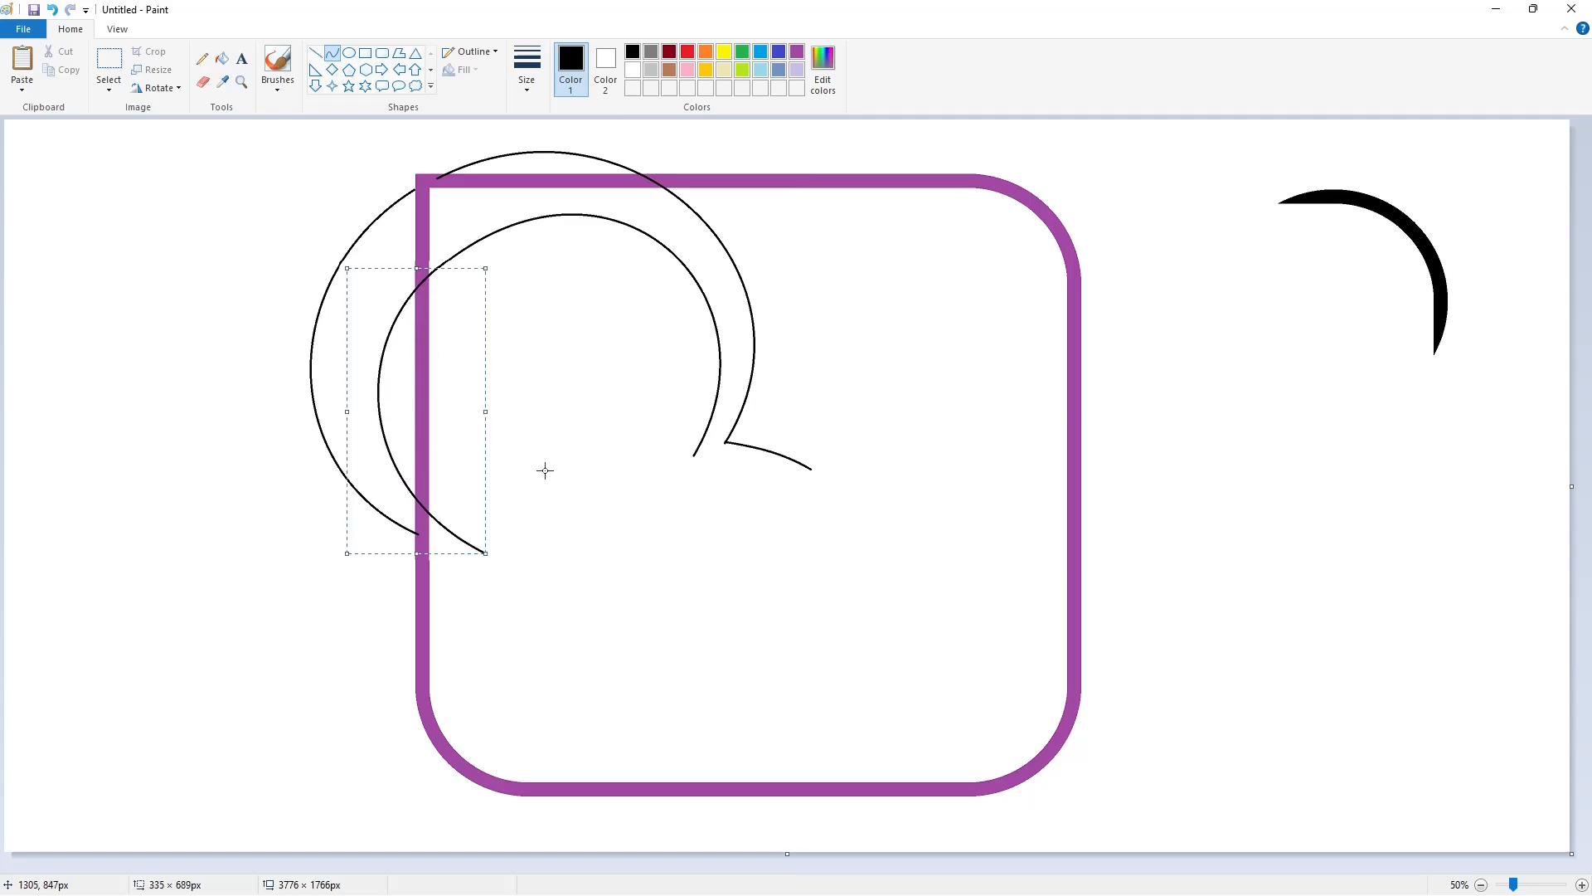
pyautogui.click(546, 470)
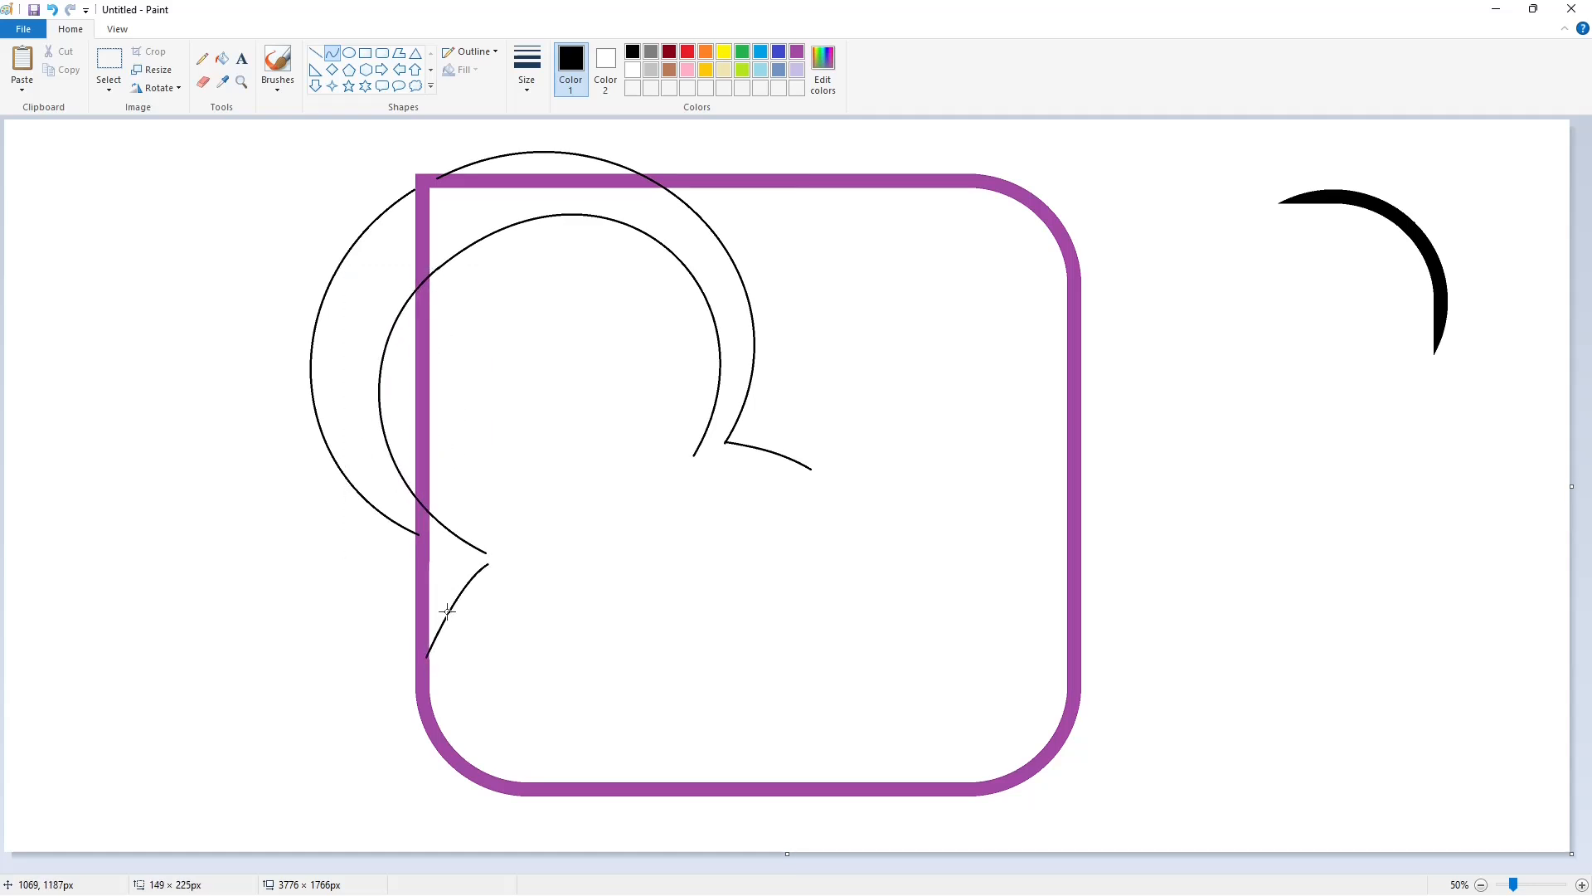
# Fill the square's left border segment inside the inner outline with white.
pyautogui.click(221, 58)
pyautogui.click(633, 69)
pyautogui.click(422, 390)
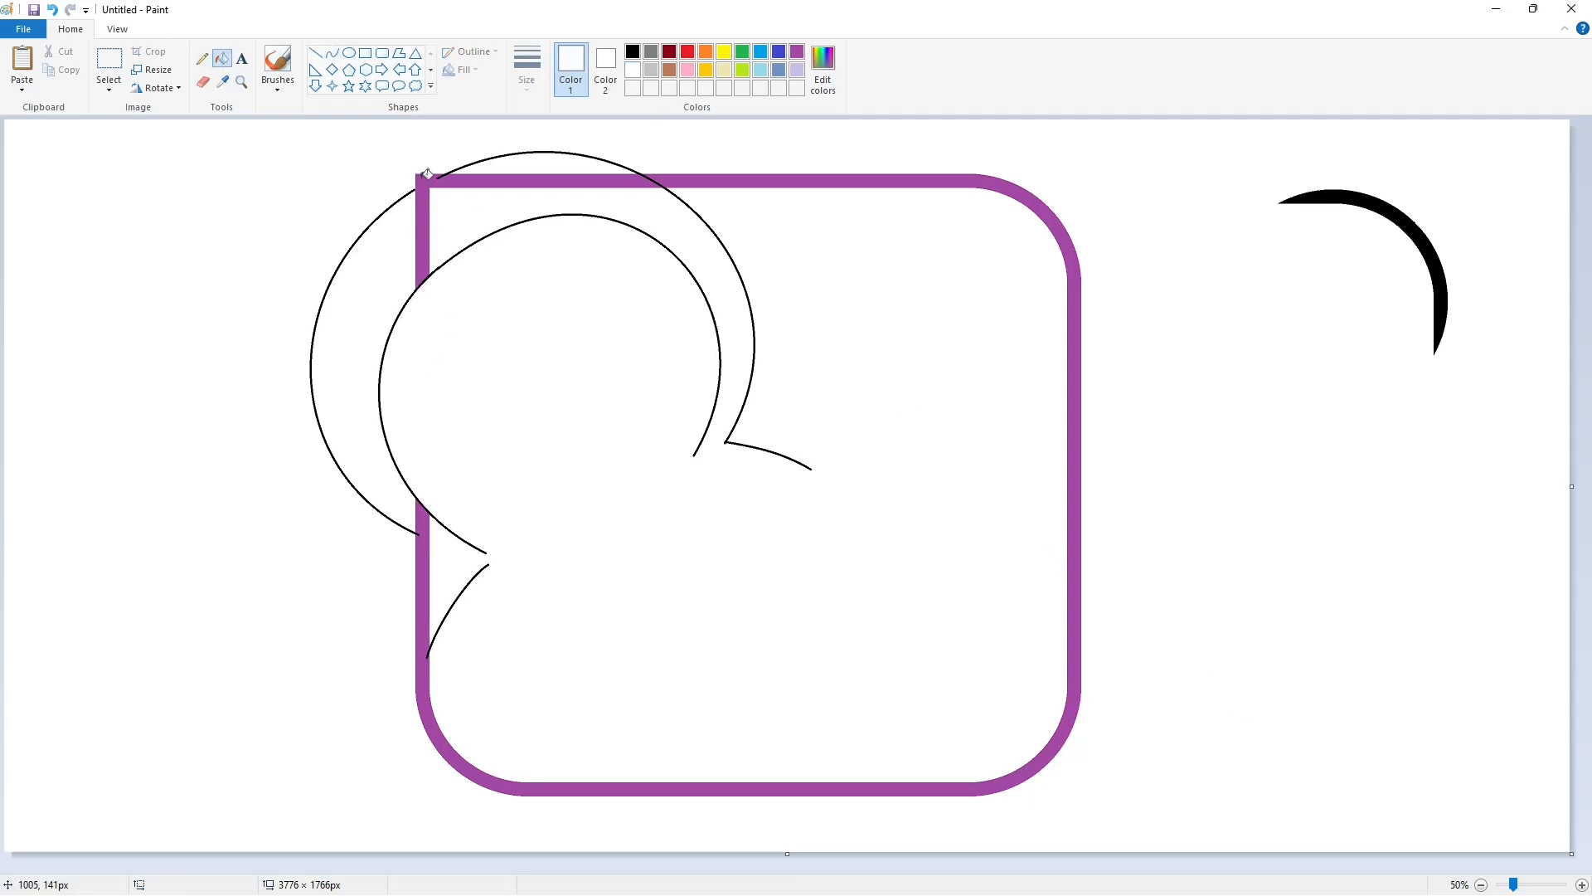
# Close the gap in the outer outline at the square's upper-left corner with a black straight line.
pyautogui.click(1582, 885)
pyautogui.moveTo(724, 867); pyautogui.dragTo(879, 851)
pyautogui.click(316, 54)
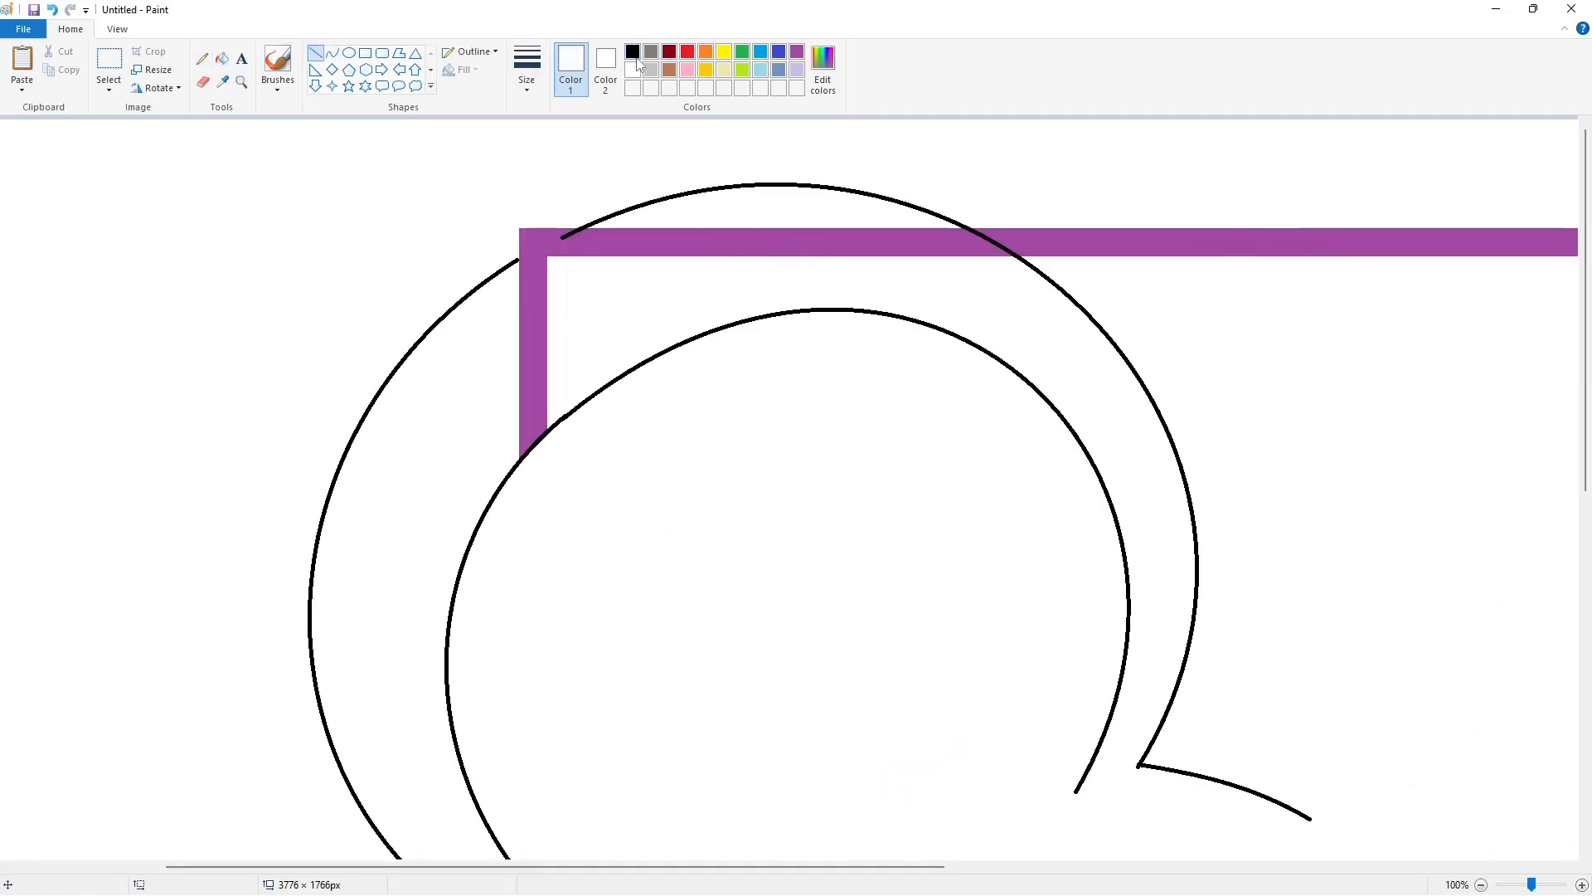
pyautogui.moveTo(566, 232); pyautogui.dragTo(569, 233)
# Fill the purple corner piece outside the outer outline with white.
pyautogui.click(221, 58)
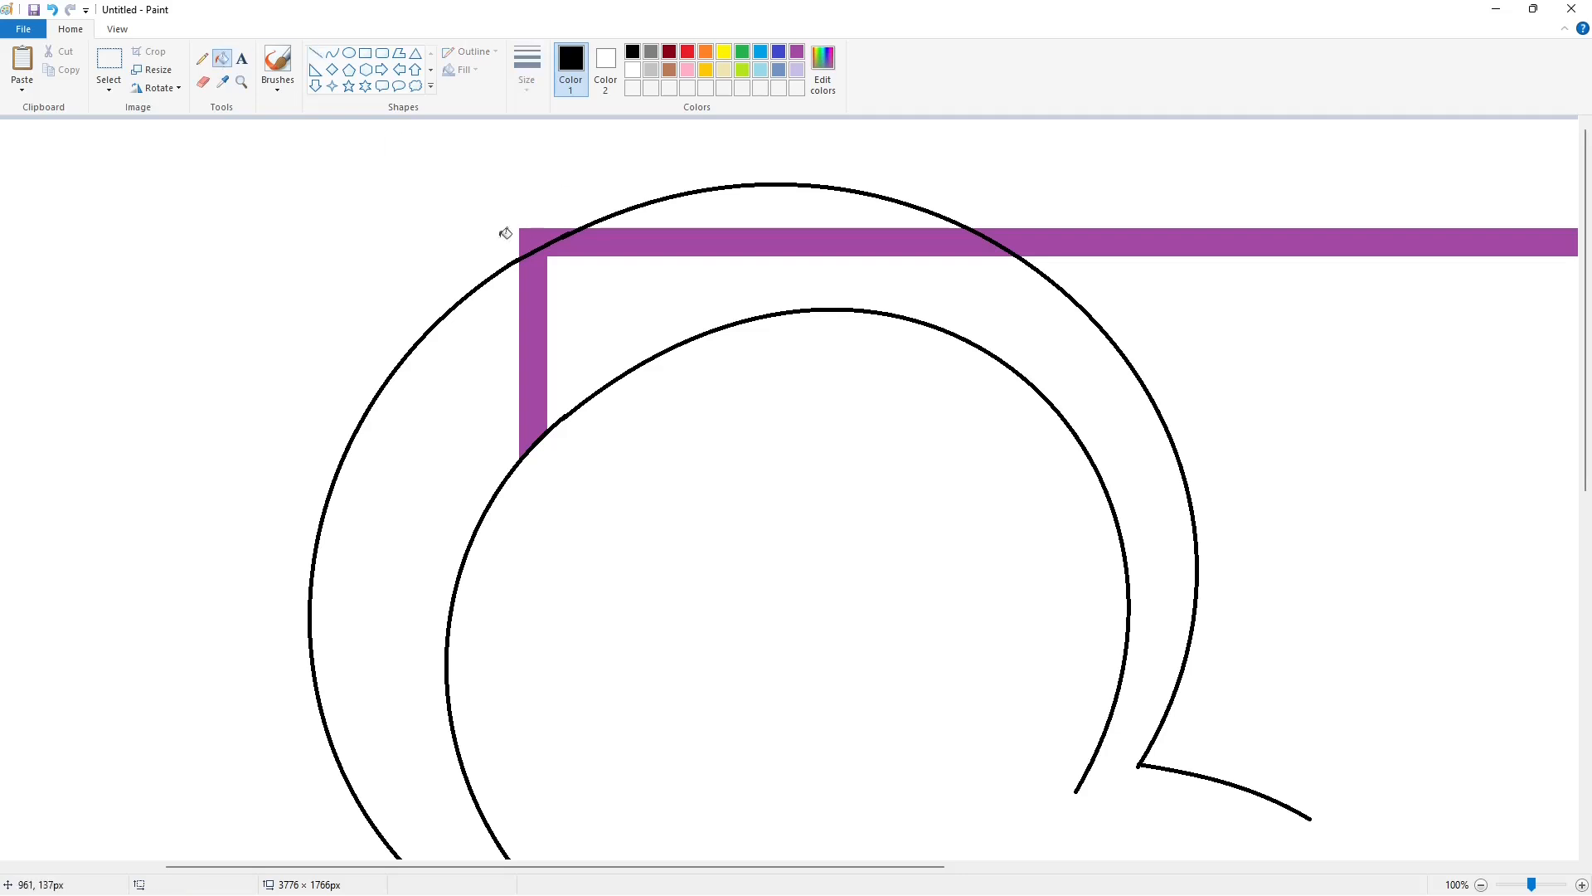
pyautogui.click(532, 238)
pyautogui.hotkey('ctrl', 'z')
pyautogui.click(633, 70)
pyautogui.click(535, 237)
# Undo all the black curves and white fills around the square's upper-left corner.
pyautogui.scroll(-5, 1036, 340)
pyautogui.keyDown('ctrl'); pyautogui.scroll(-1, 1374, 772); pyautogui.keyUp('ctrl')
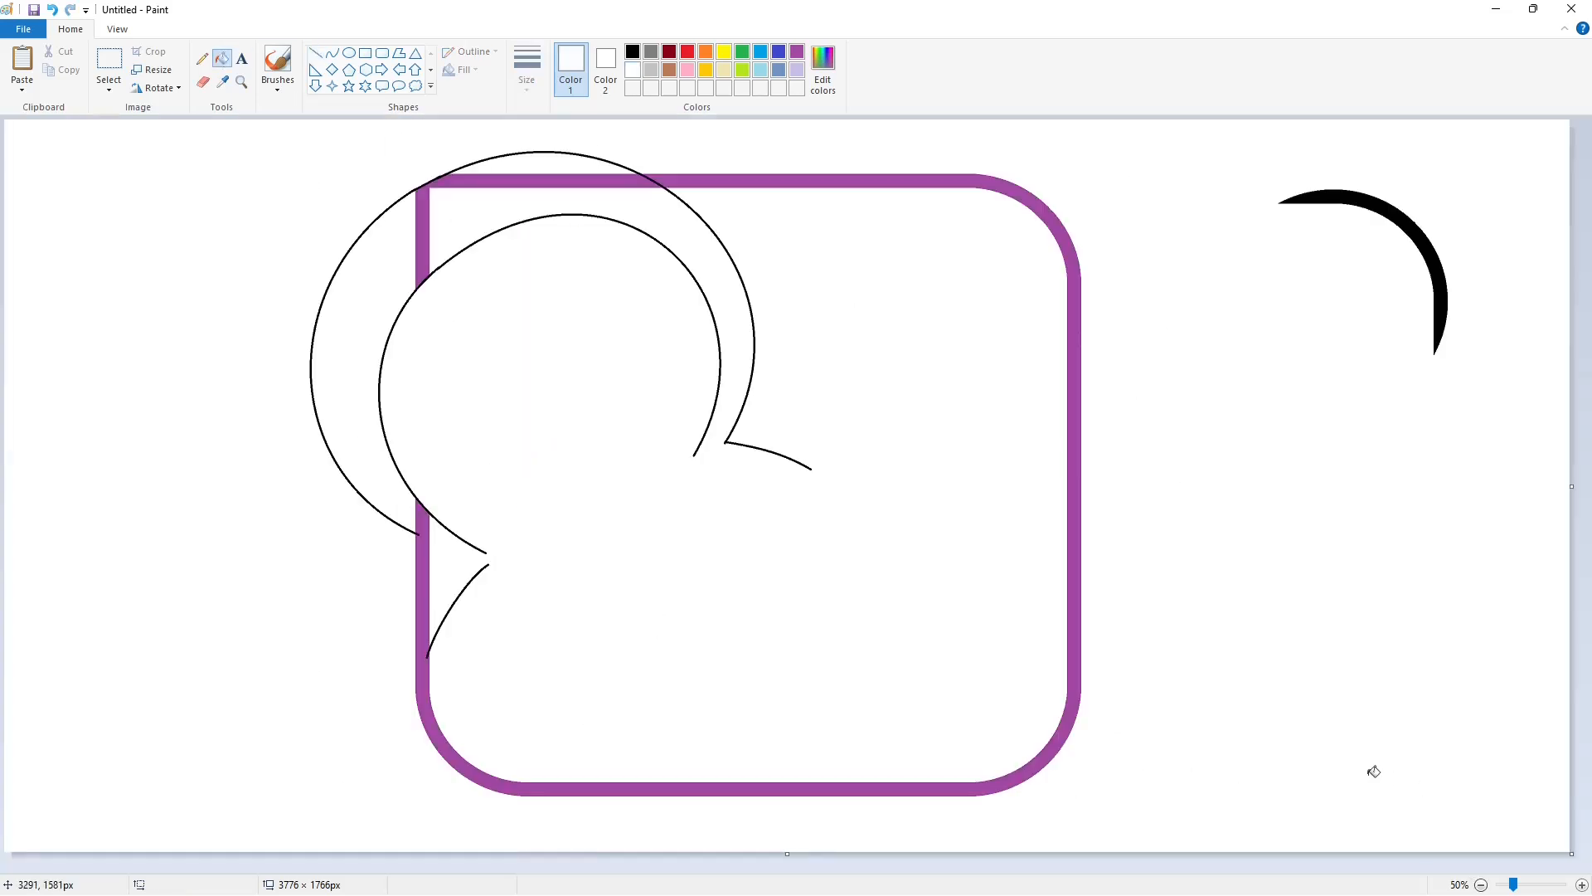
pyautogui.hotkey('ctrl', 'z')
pyautogui.hotkey('ctrl', 'z')
pyautogui.hotkey('ctrl', 'z')
pyautogui.hotkey('ctrl', 'z')
pyautogui.hotkey('ctrl', 'z')
pyautogui.hotkey('ctrl', 'z')
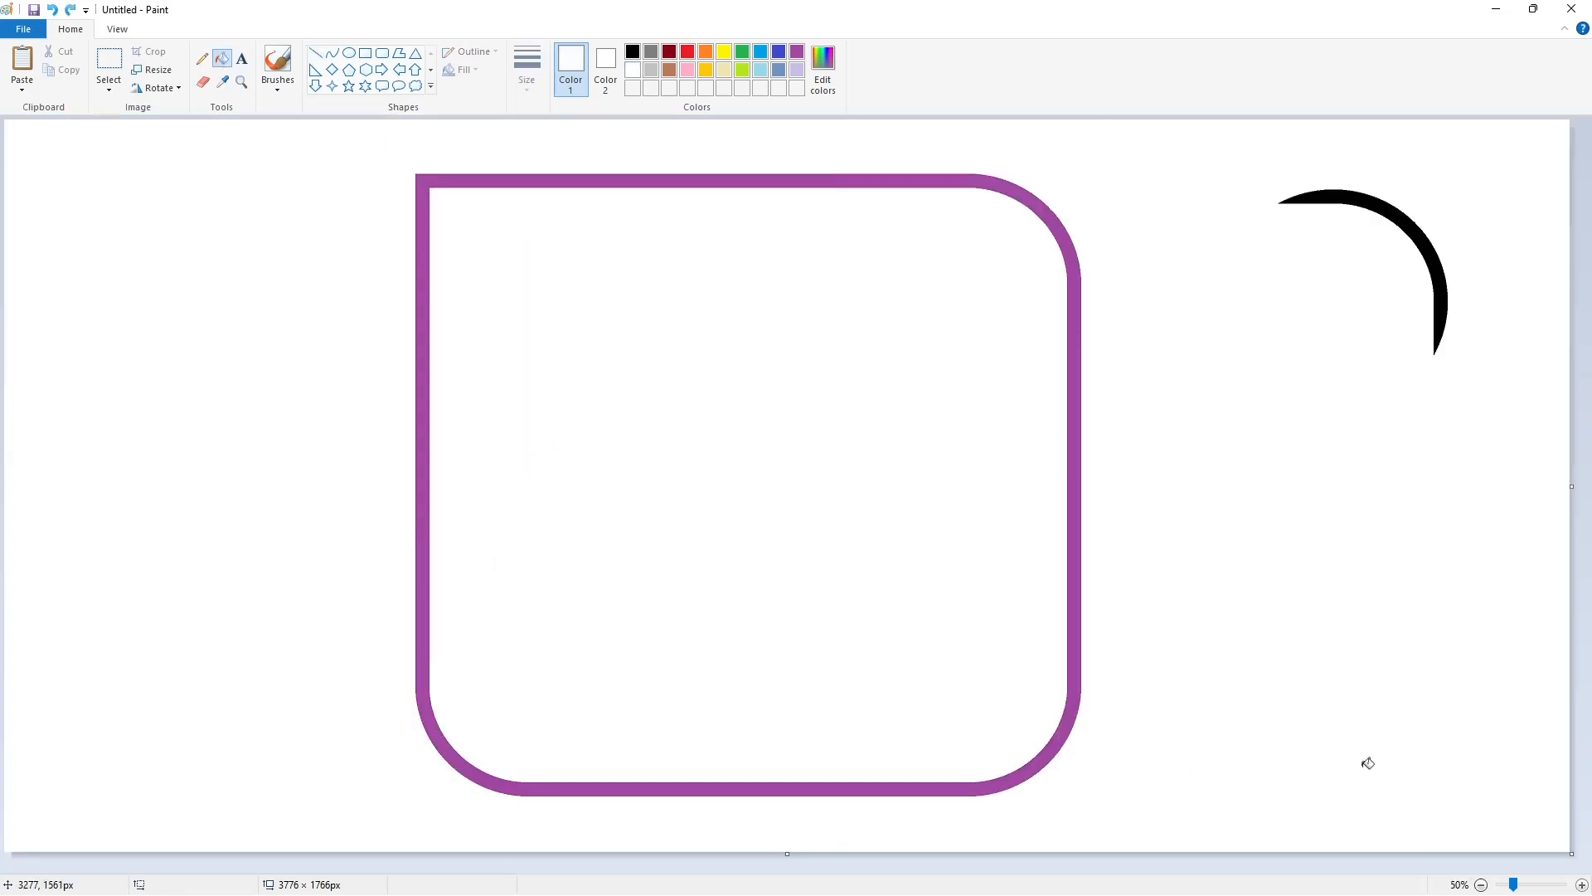
pyautogui.moveTo(726, 442); pyautogui.dragTo(458, 168)
pyautogui.moveTo(597, 287); pyautogui.dragTo(796, 294)
pyautogui.moveTo(687, 114); pyautogui.dragTo(689, 98)
pyautogui.hotkey('ctrl', 'z')
# Draw a large black outer outline from two joined curves around the square's upper-left corner, ending at its left border.
pyautogui.moveTo(726, 442); pyautogui.dragTo(660, 95)
pyautogui.moveTo(456, 169); pyautogui.dragTo(416, 535)
pyautogui.moveTo(411, 340); pyautogui.dragTo(233, 418)
# Draw a parallel black inner outline from two joined curves inside the large outer outline.
pyautogui.moveTo(693, 460); pyautogui.dragTo(453, 254)
pyautogui.moveTo(718, 334); pyautogui.dragTo(619, 135)
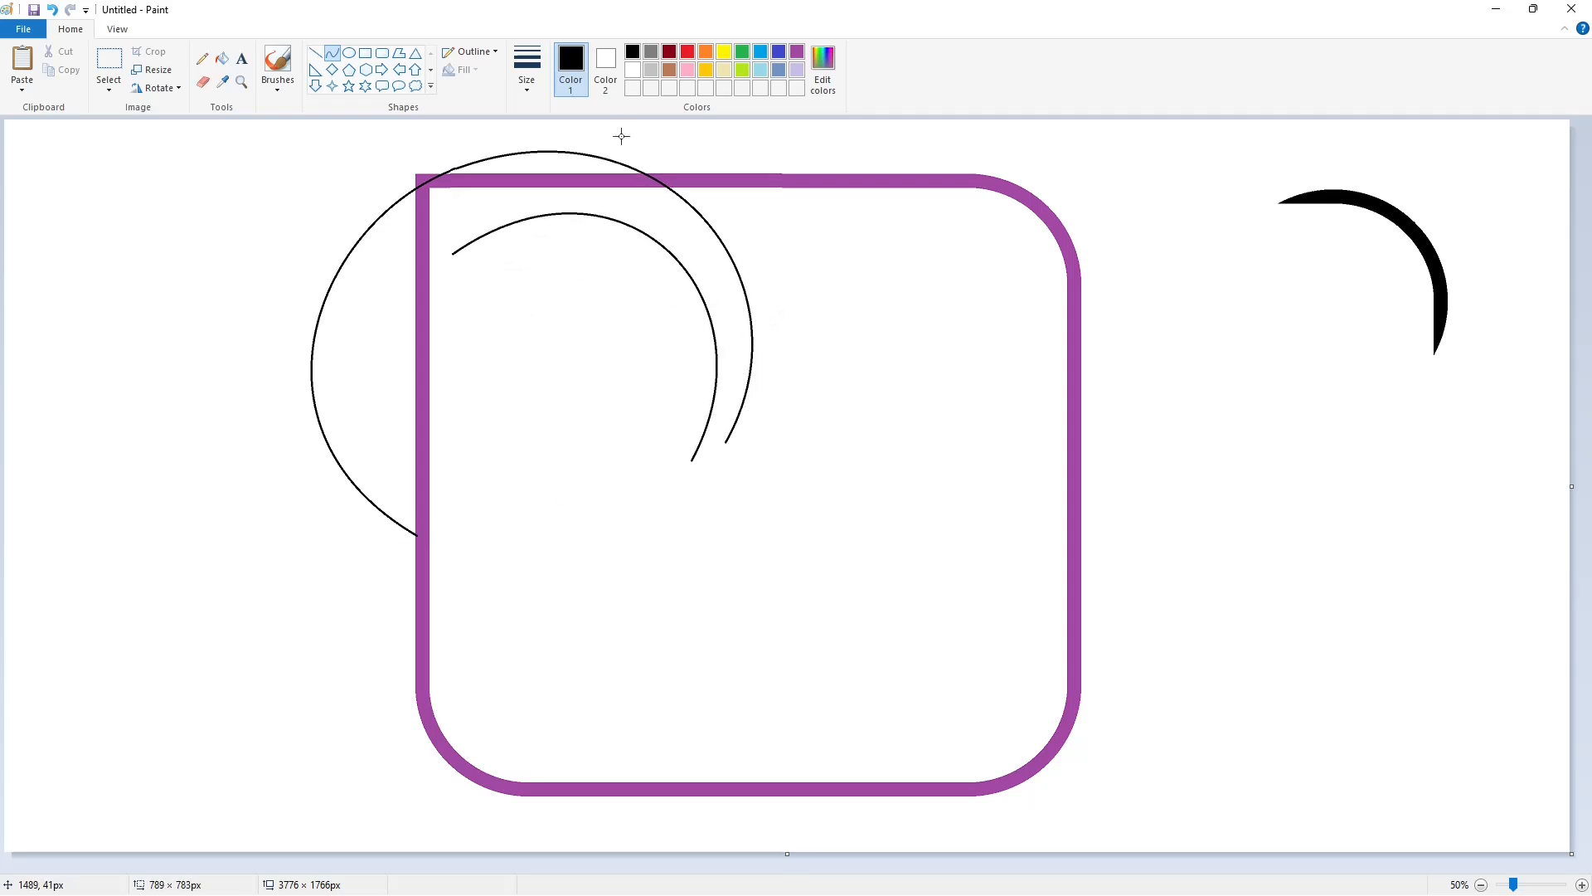
pyautogui.click(619, 135)
pyautogui.moveTo(453, 254); pyautogui.dragTo(485, 554)
pyautogui.moveTo(445, 350); pyautogui.dragTo(348, 335)
pyautogui.moveTo(368, 437); pyautogui.dragTo(349, 487)
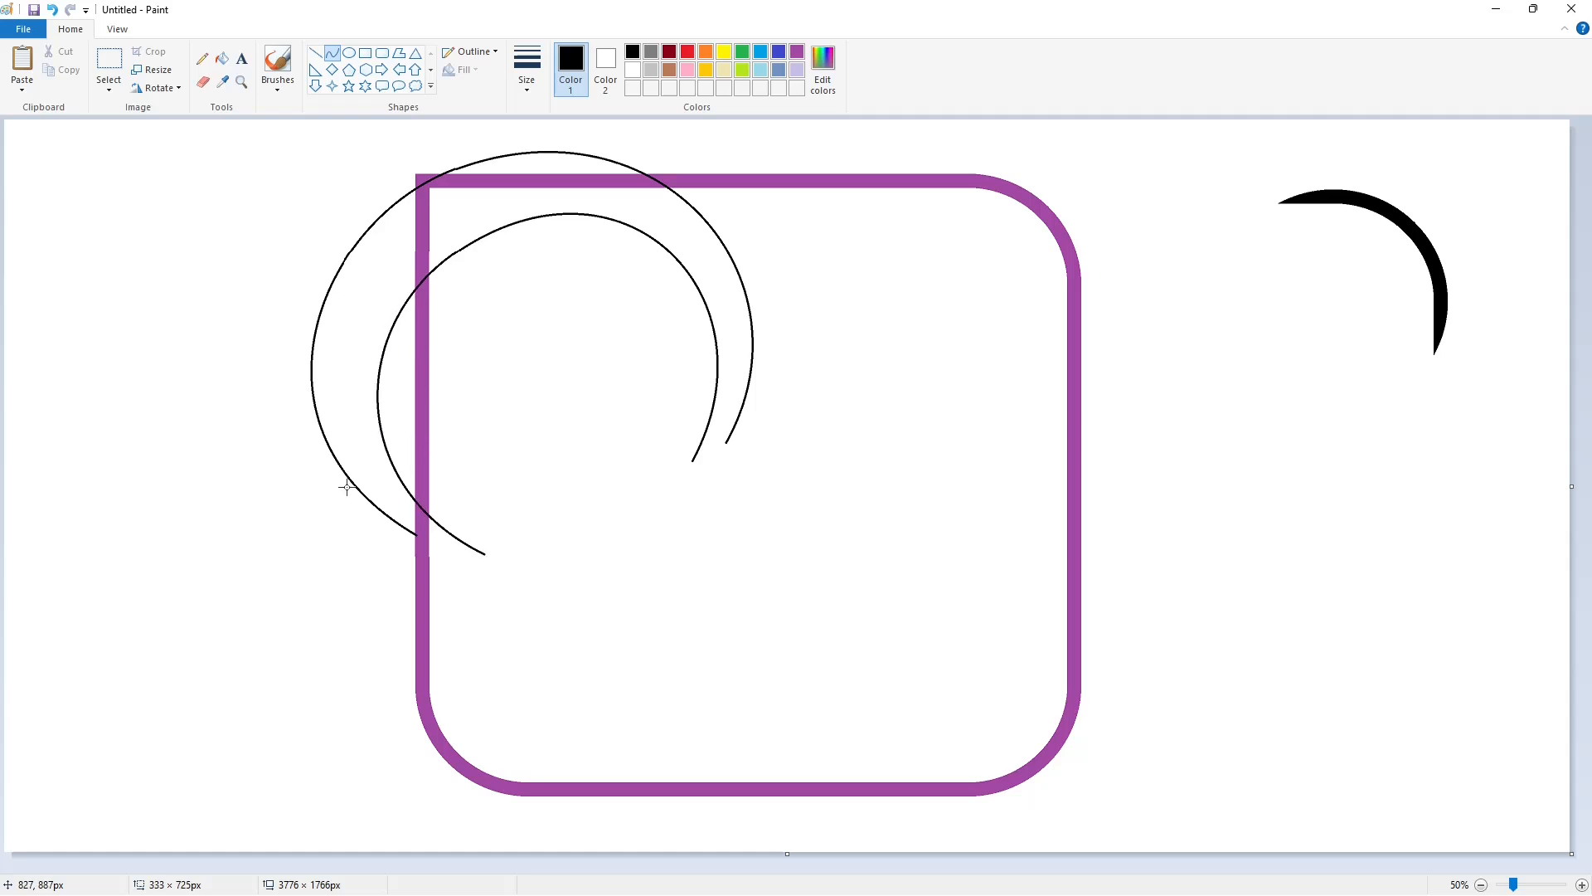
# Draw a short black curve from below the inner outline's lower end down to the square's left border.
pyautogui.click(505, 550)
pyautogui.moveTo(437, 621); pyautogui.dragTo(441, 617)
pyautogui.click(440, 617)
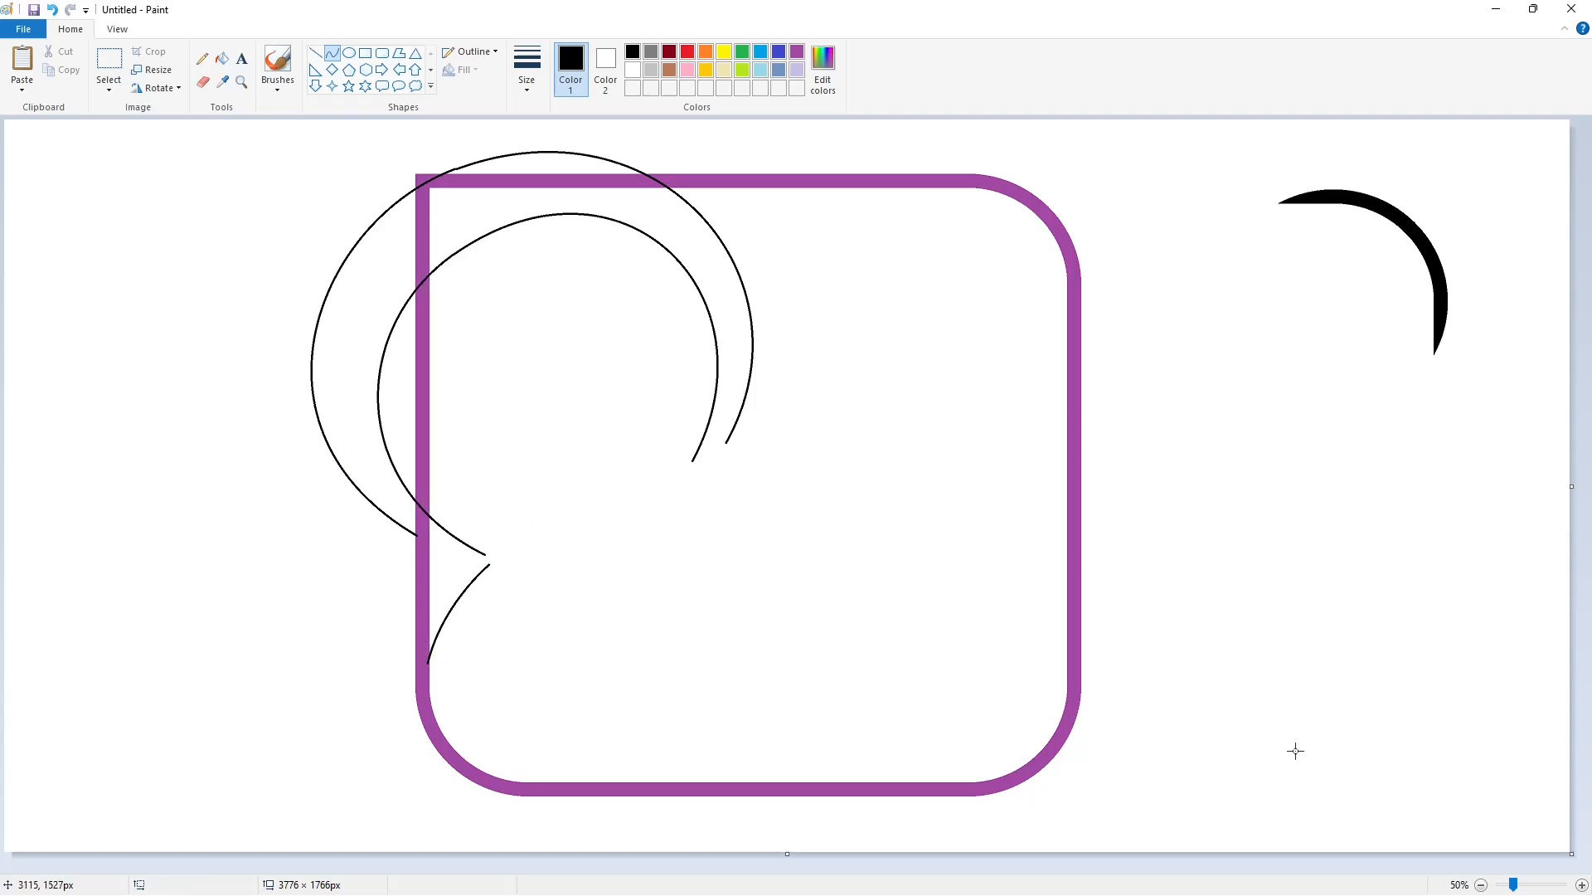
# Fill the square's corner piece outside the outer outline and the left border segment inside the inner outline with white.
pyautogui.click(1583, 885)
pyautogui.scroll(-3, 735, 740)
pyautogui.moveTo(531, 867); pyautogui.dragTo(693, 867)
pyautogui.scroll(3, 647, 622)
pyautogui.click(222, 59)
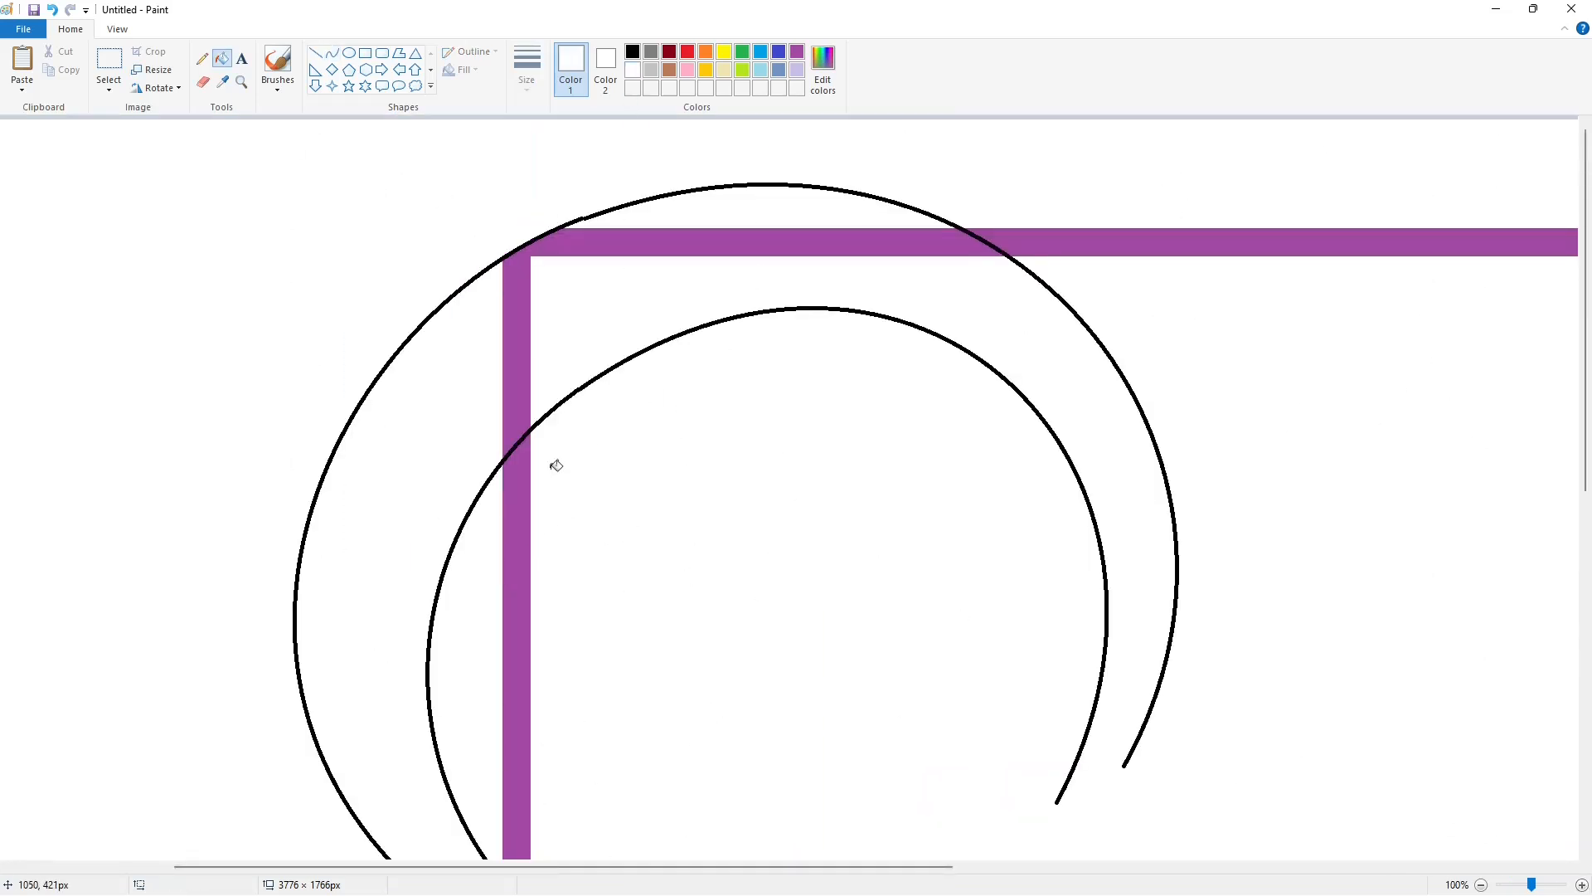
# Join the inner outline to the short lower curve with a tiny black curve, and extend the outer outline's right end with a short curve.
pyautogui.scroll(-5, 555, 465)
pyautogui.click(633, 52)
pyautogui.click(332, 53)
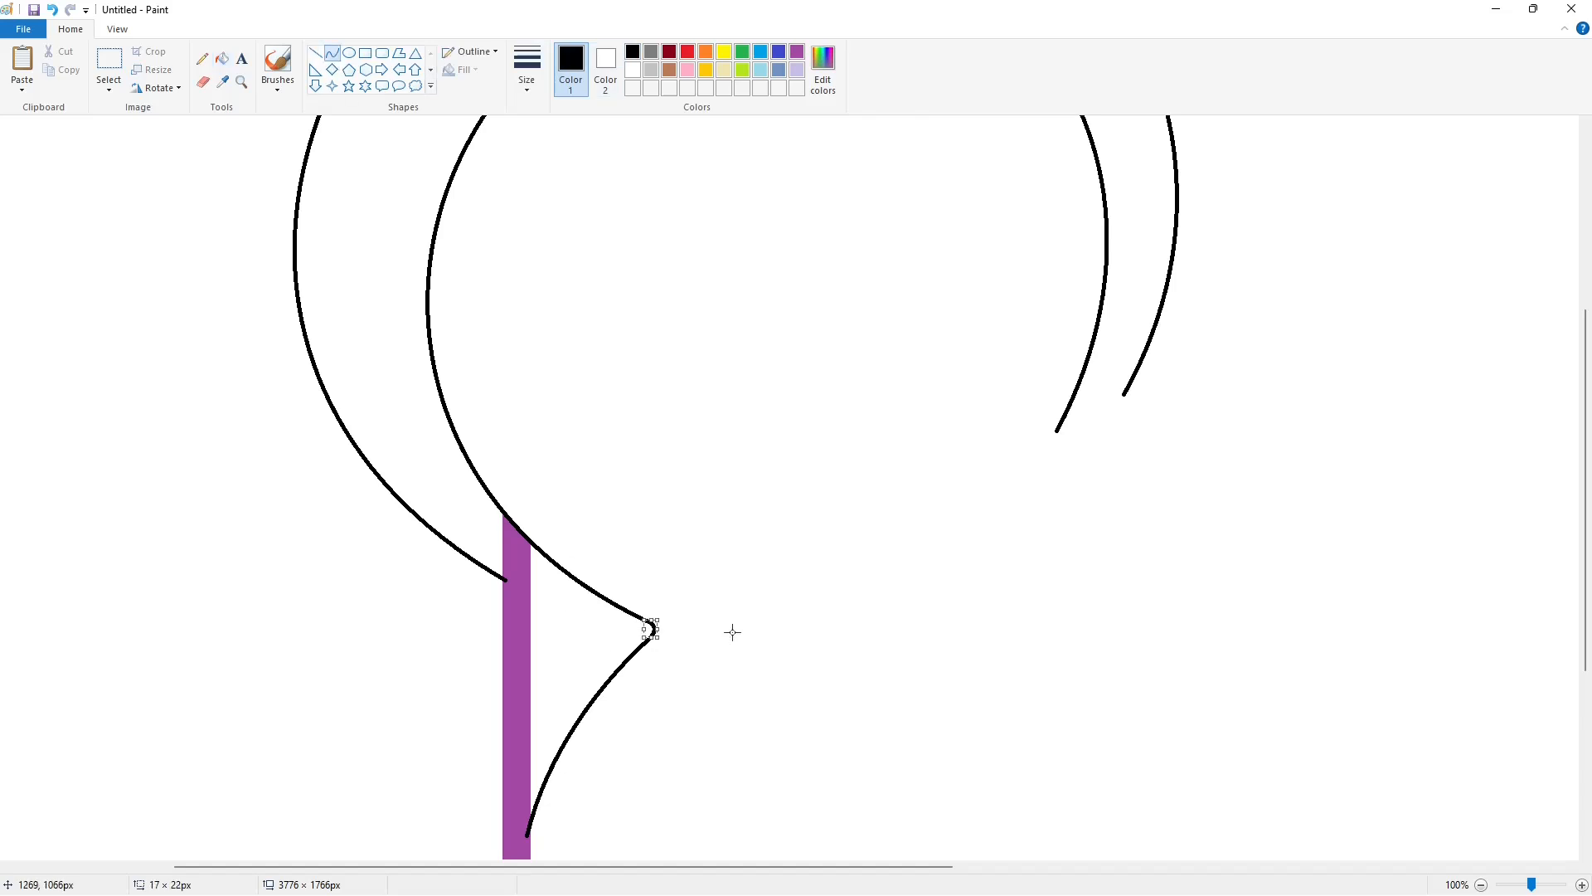
pyautogui.click(1481, 885)
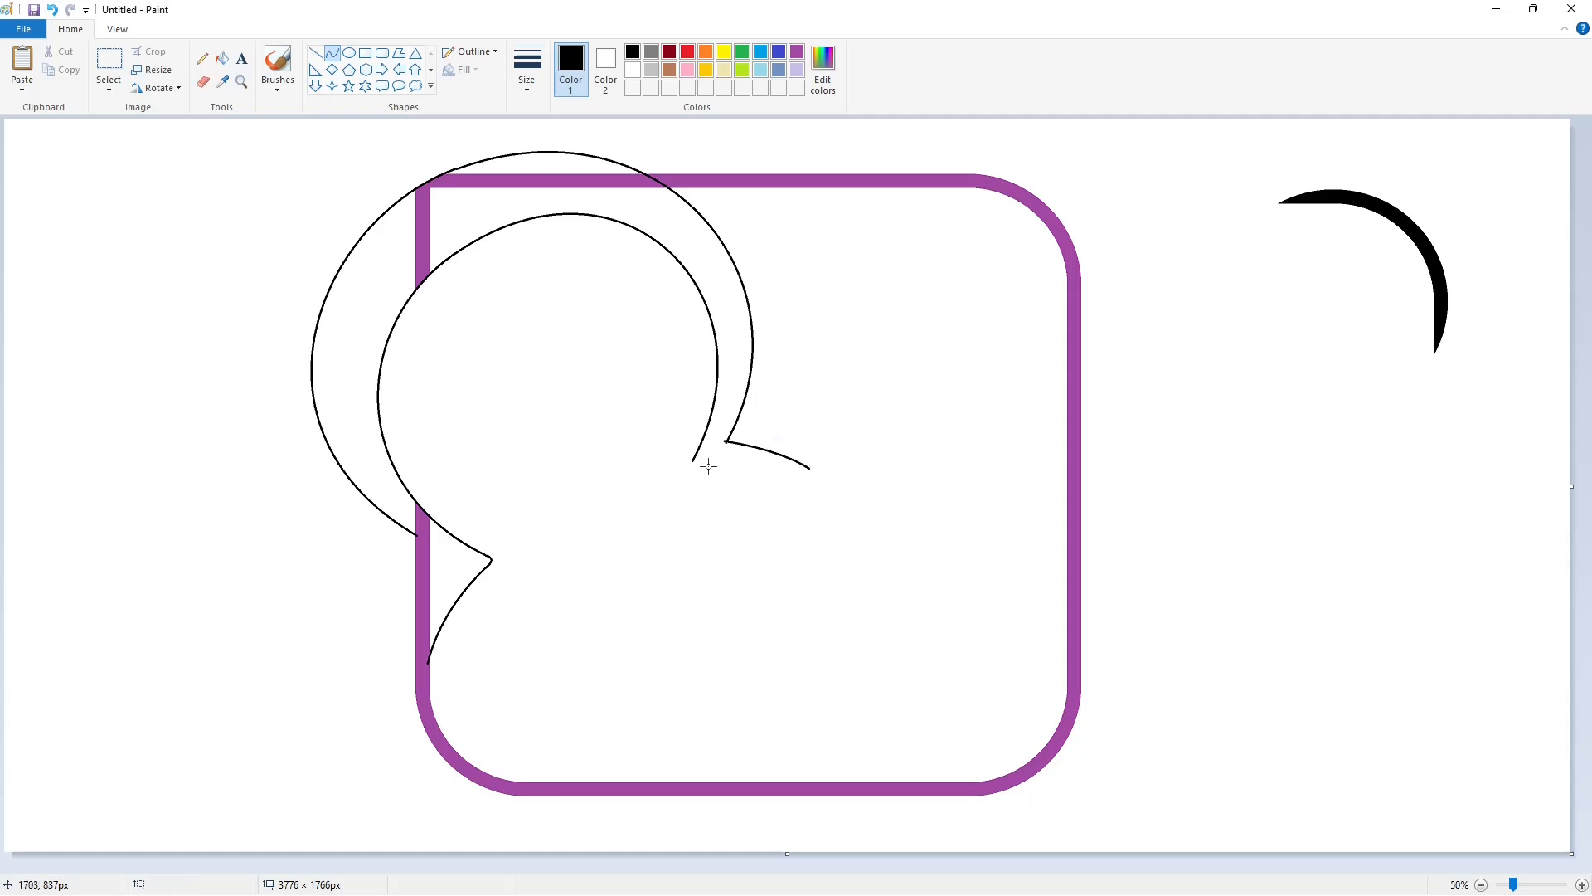
# Draw the outer outline of the second ear from two joined curves bulging across the square's right border.
pyautogui.moveTo(695, 468); pyautogui.dragTo(843, 520)
pyautogui.moveTo(809, 469); pyautogui.dragTo(1099, 357)
pyautogui.hotkey('ctrl', 'z')
pyautogui.moveTo(807, 468); pyautogui.dragTo(1070, 338)
pyautogui.moveTo(960, 383); pyautogui.dragTo(928, 260)
pyautogui.click(928, 260)
pyautogui.moveTo(1082, 347)
pyautogui.mouseDown()
pyautogui.moveTo(998, 582)
pyautogui.moveTo(1009, 647)
pyautogui.moveTo(991, 657)
pyautogui.mouseUp()
pyautogui.moveTo(1200, 443); pyautogui.dragTo(1171, 685)
pyautogui.click(1322, 639)
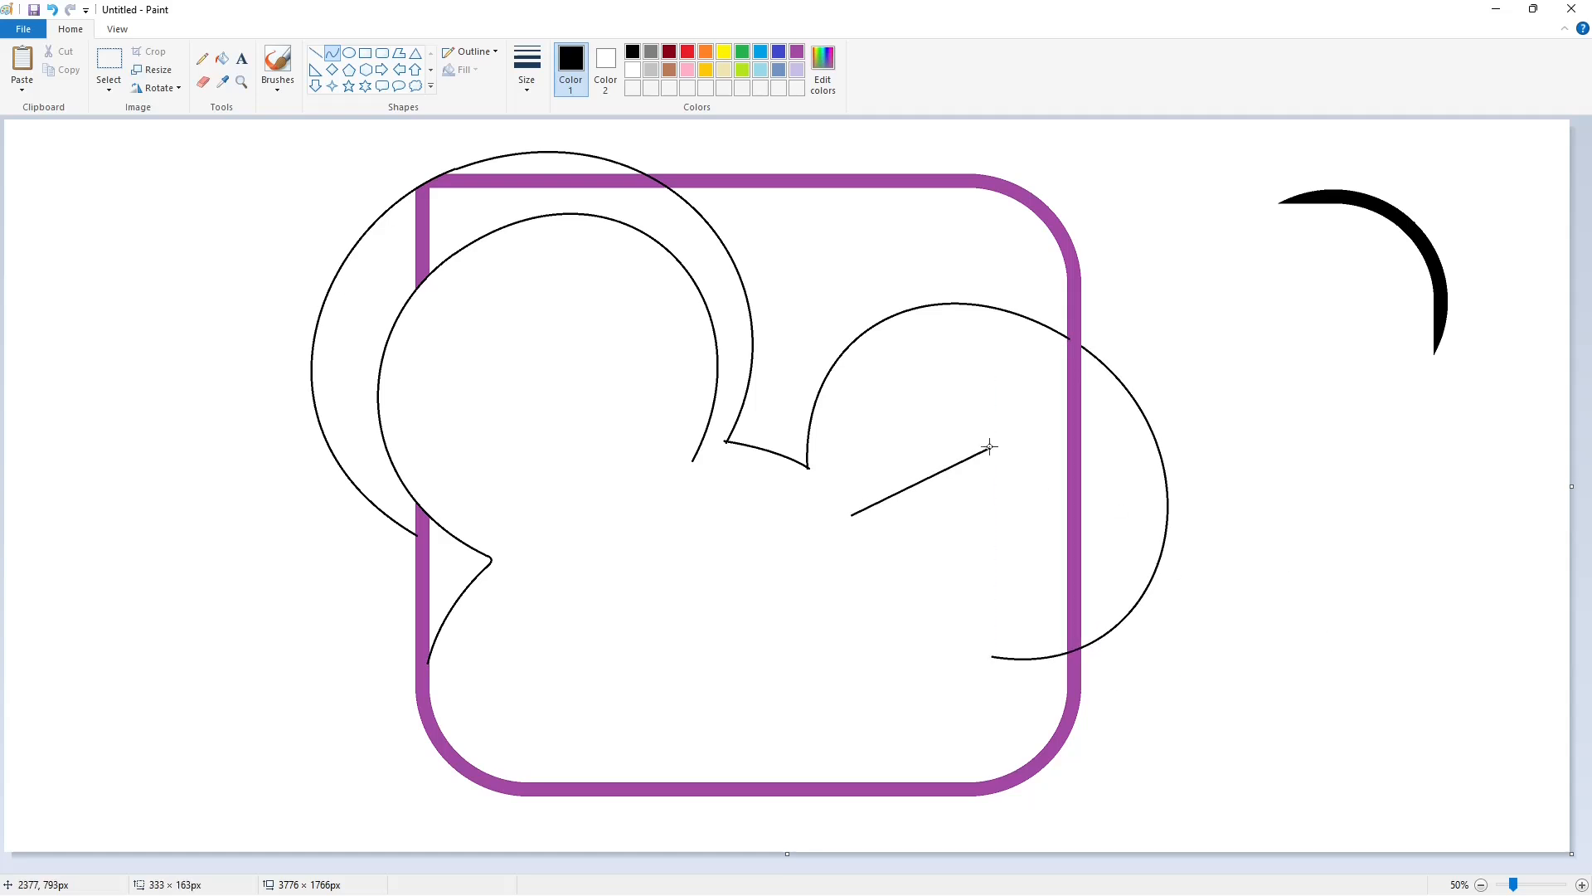
# Draw a parallel inner outline from two joined curves inside the second ear's outer outline.
pyautogui.moveTo(990, 447); pyautogui.dragTo(1090, 385)
pyautogui.moveTo(954, 377); pyautogui.dragTo(971, 270)
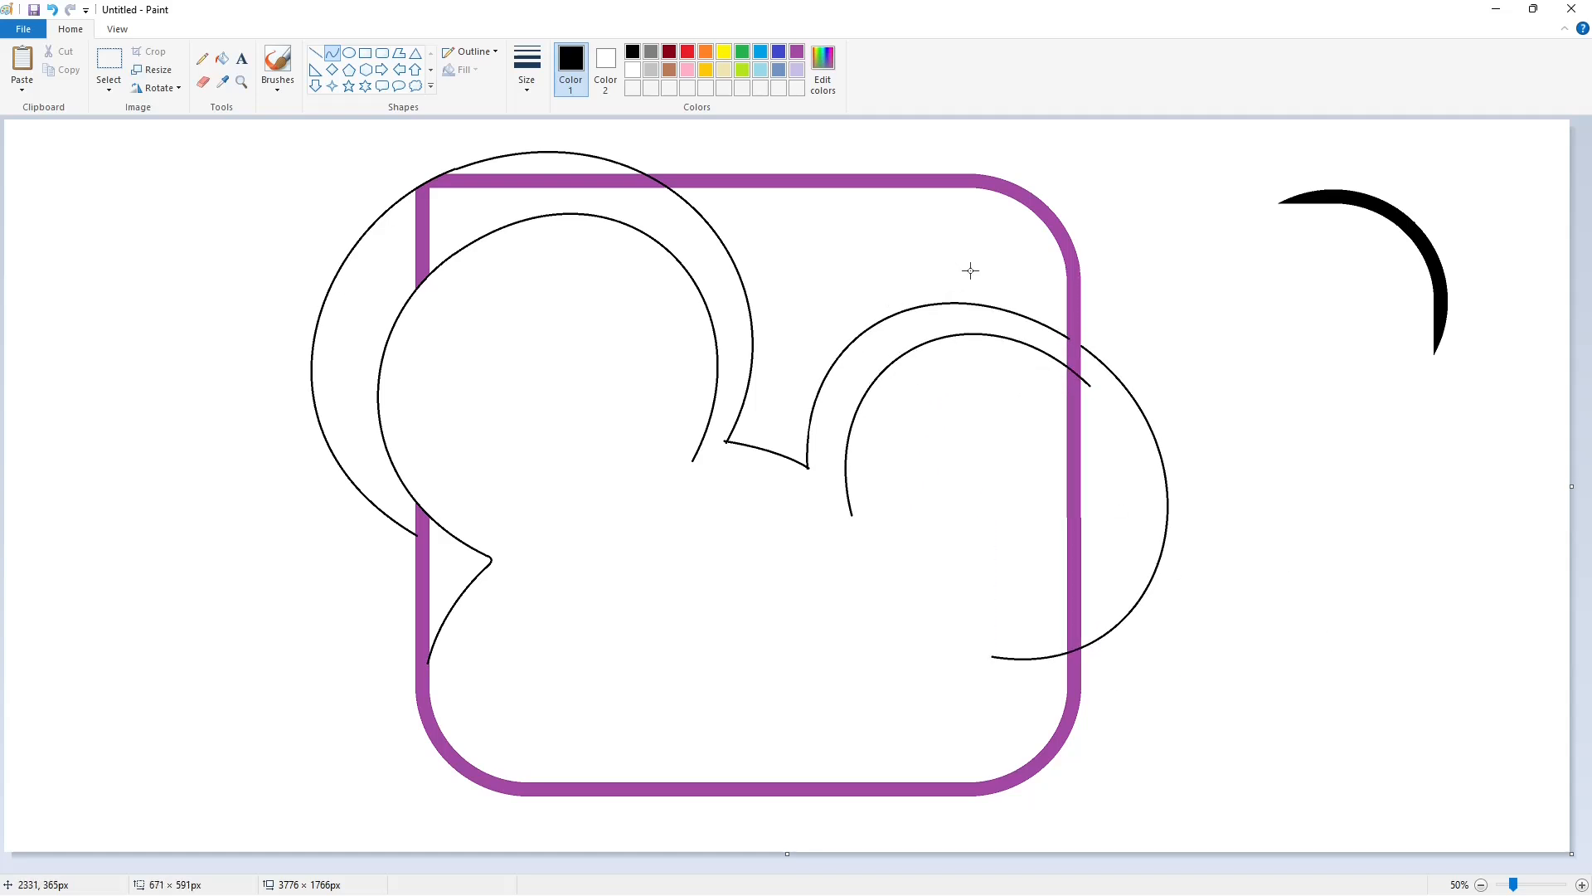
pyautogui.moveTo(1090, 386); pyautogui.dragTo(1112, 688)
pyautogui.click(1302, 639)
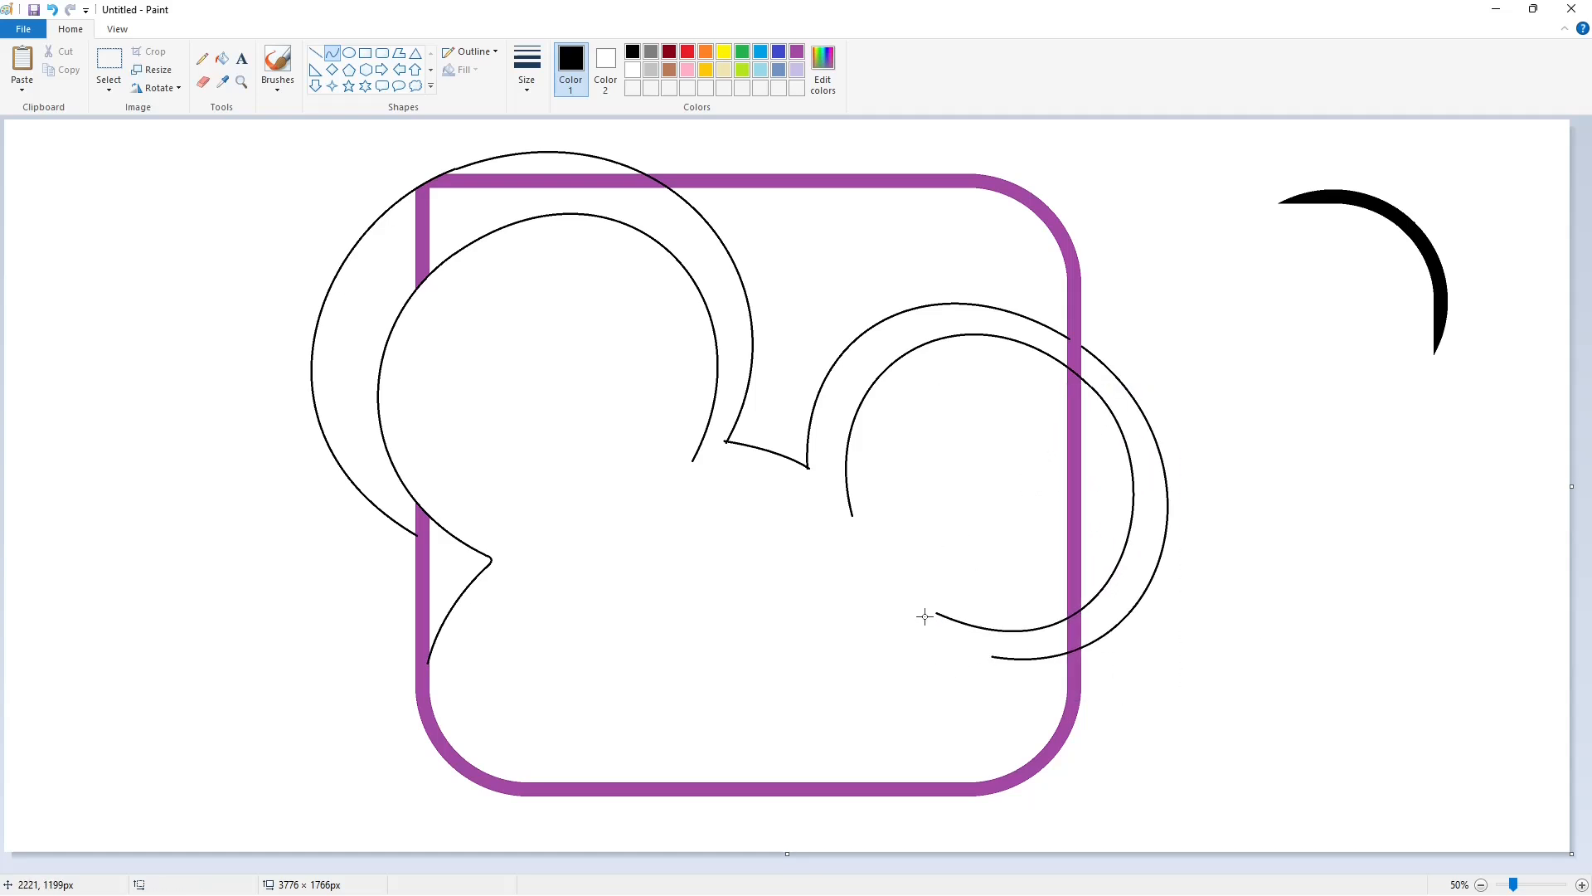
# Draw two curves from the lower ends of the second ear's inner and outer outlines down to the square's bottom border.
pyautogui.click(956, 714)
pyautogui.moveTo(931, 649); pyautogui.dragTo(1010, 763)
pyautogui.click(1031, 714)
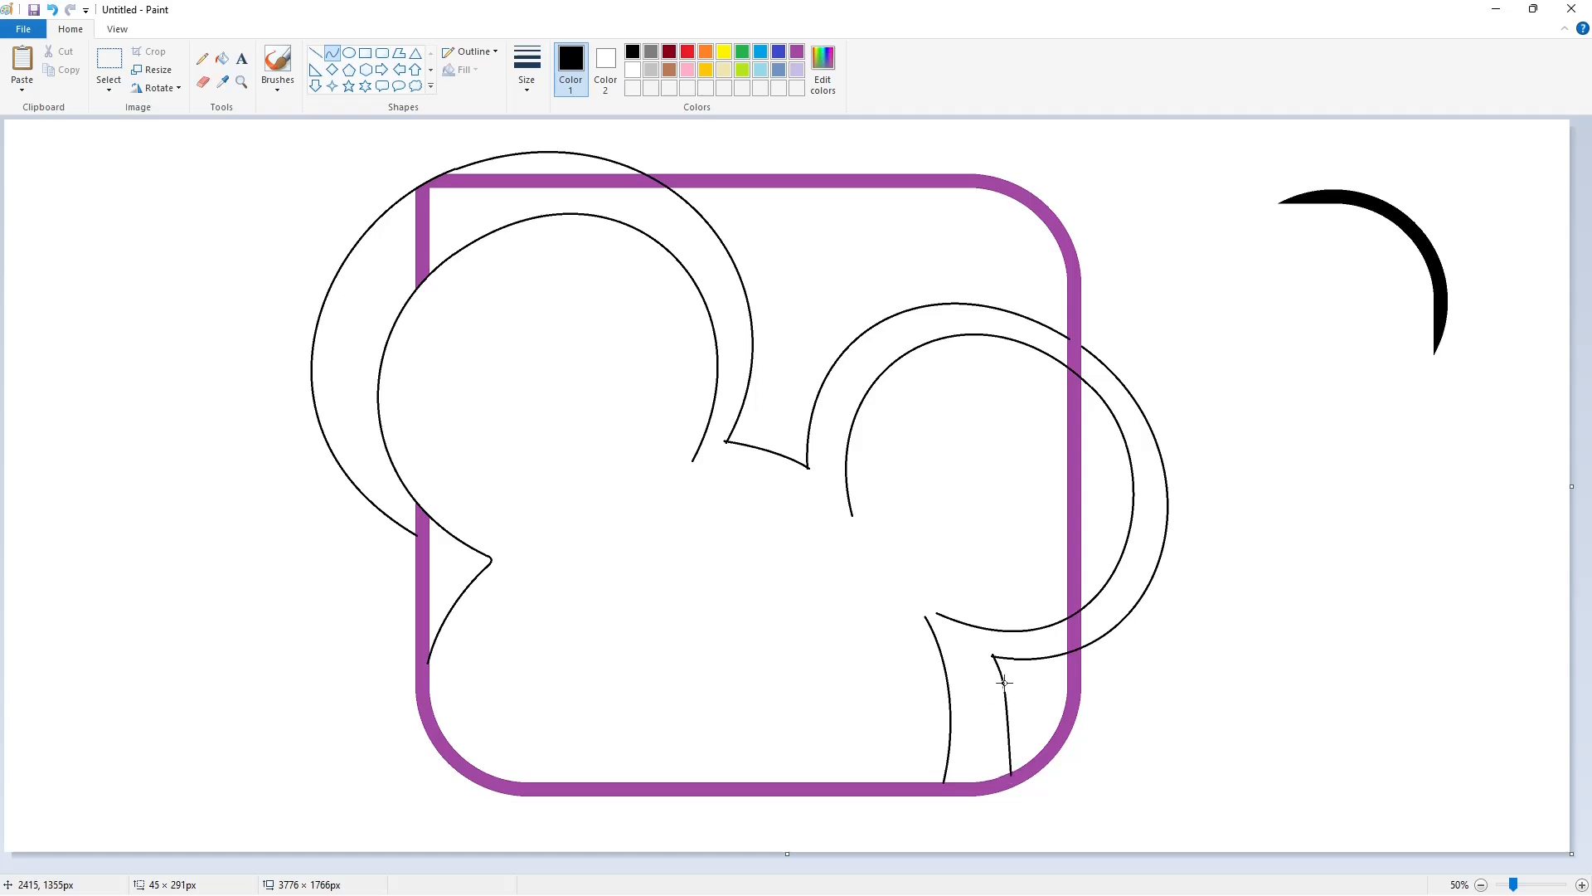
# Link the two ears' inner outlines with a curve and close the gaps at the corners with tiny rounded curves.
pyautogui.moveTo(838, 517); pyautogui.dragTo(845, 519)
pyautogui.moveTo(767, 490)
pyautogui.mouseDown()
pyautogui.moveTo(737, 467)
pyautogui.moveTo(756, 474)
pyautogui.mouseUp()
pyautogui.click(1141, 661)
pyautogui.click(1581, 885)
pyautogui.moveTo(736, 867); pyautogui.dragTo(990, 867)
pyautogui.scroll(-2, 987, 777)
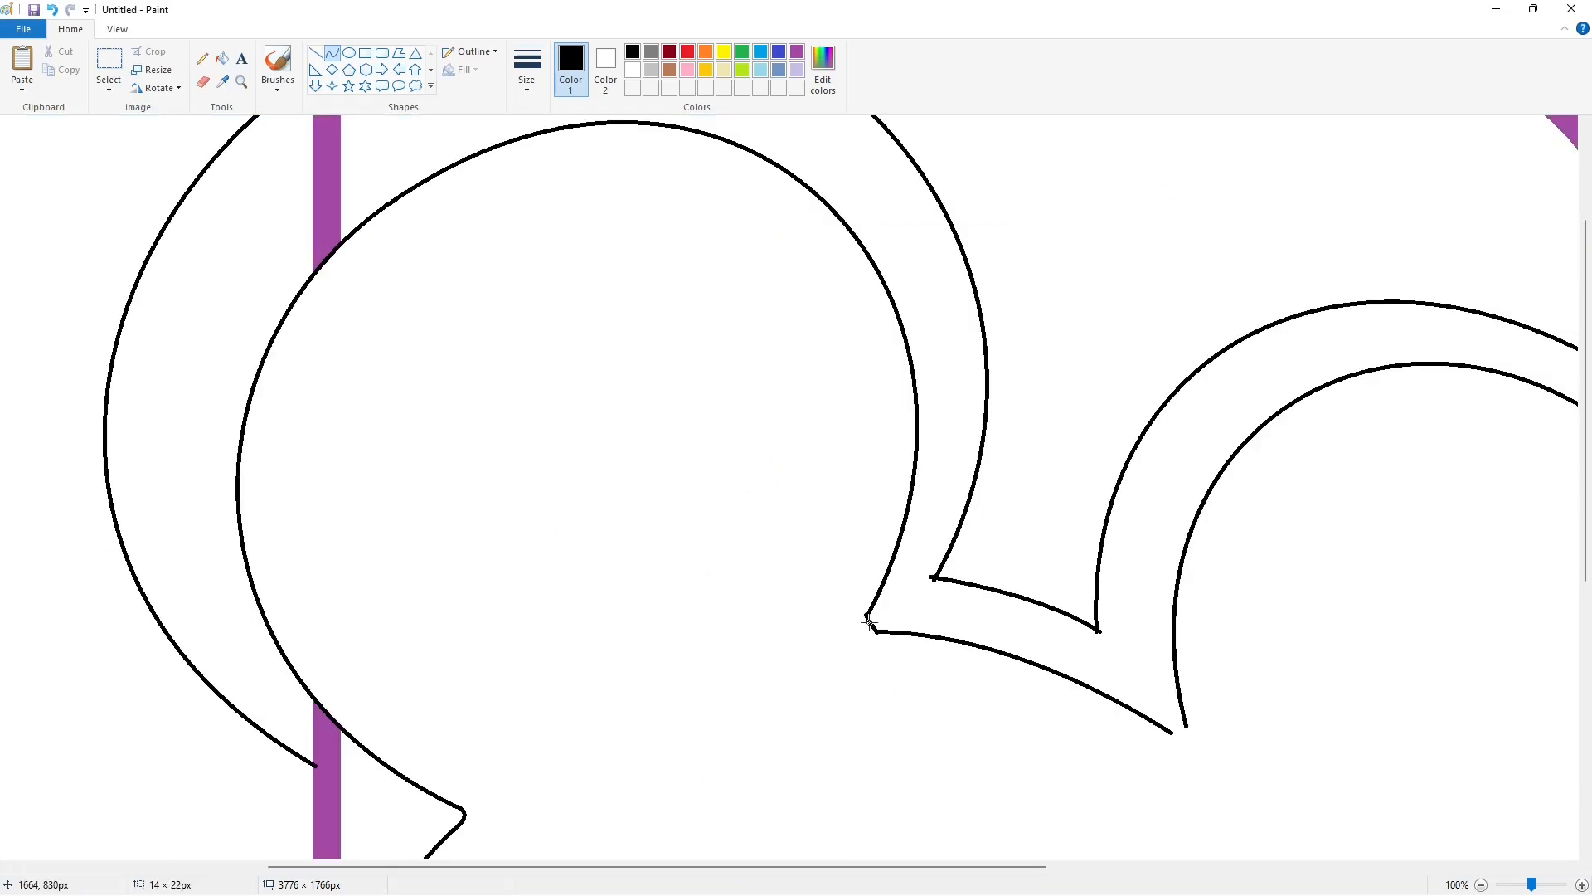
pyautogui.scroll(-2, 955, 812)
pyautogui.hscroll(2, 1006, 547)
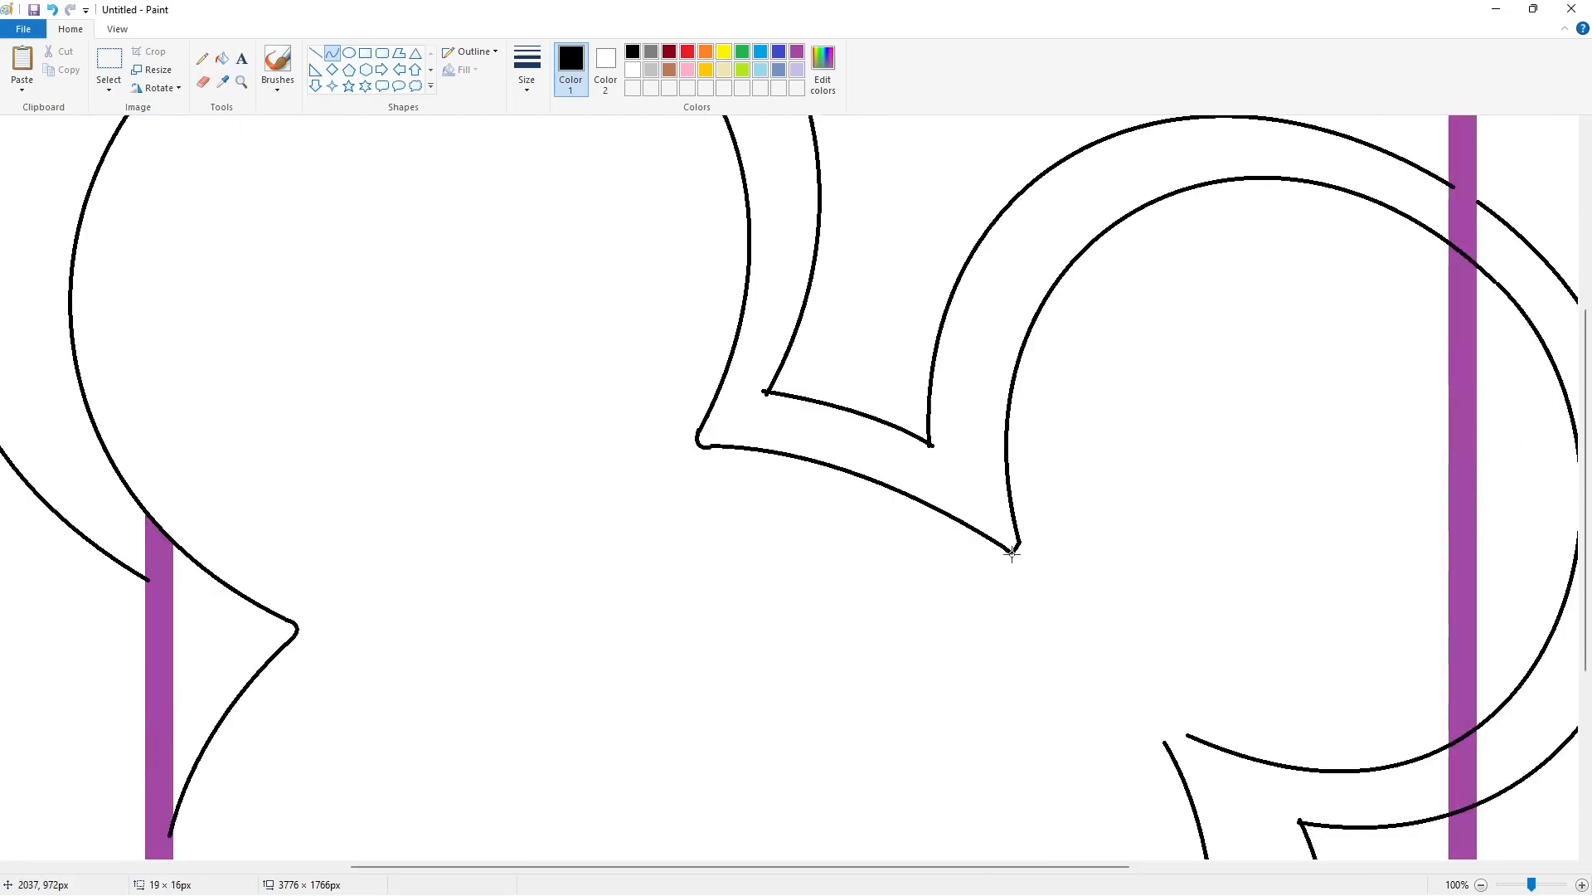
pyautogui.click(1241, 684)
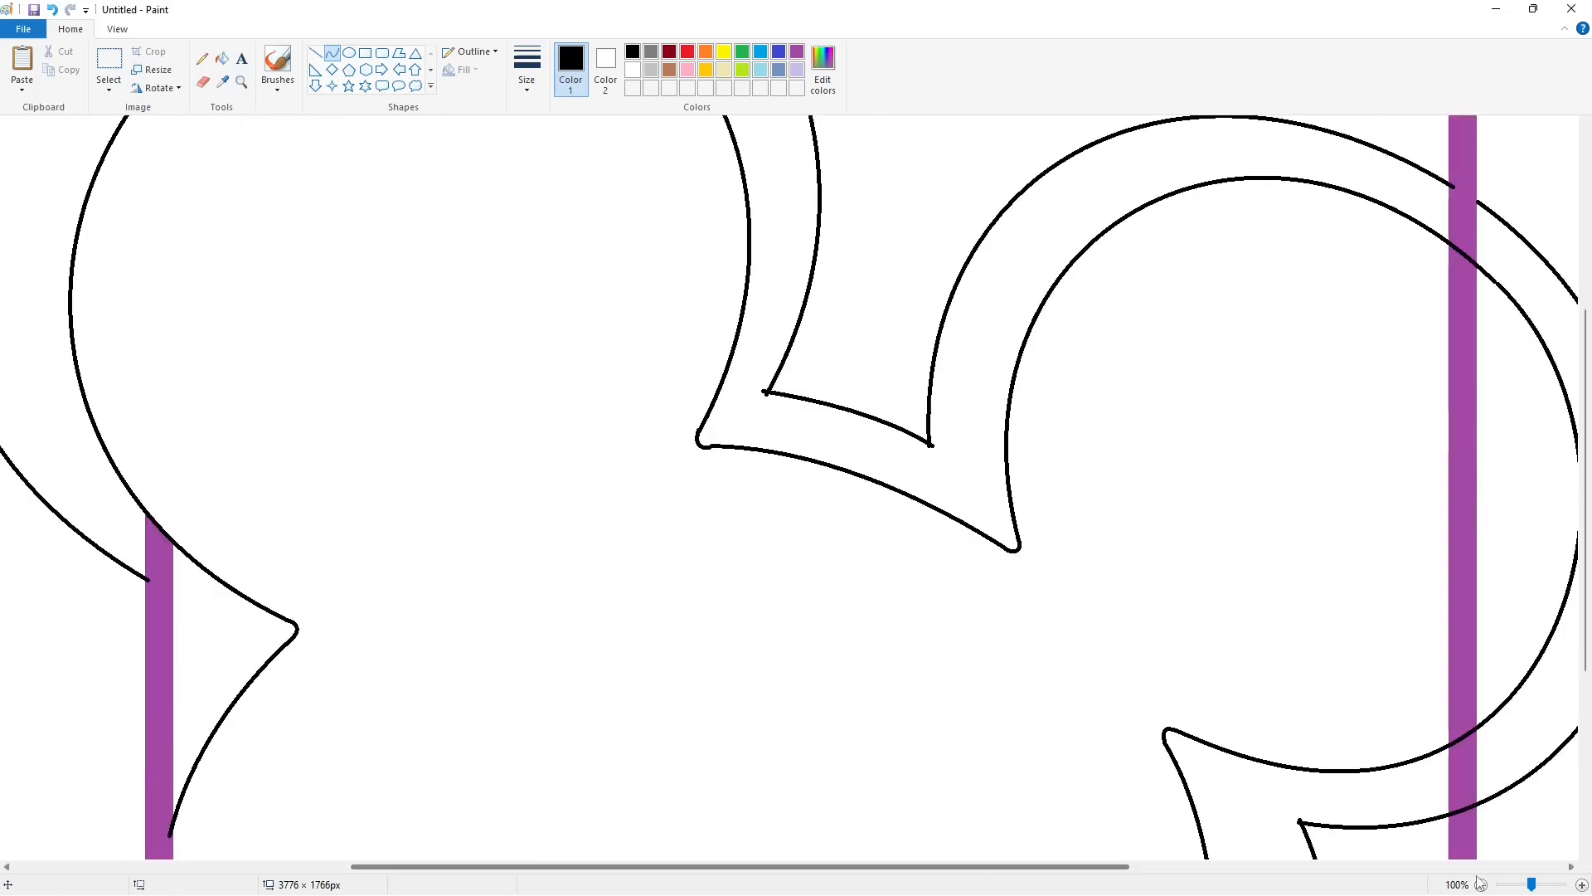
# Fill the segment of the square's right border inside the second ear's inner outline with white.
pyautogui.click(1481, 885)
pyautogui.click(221, 59)
pyautogui.click(632, 70)
pyautogui.click(1075, 497)
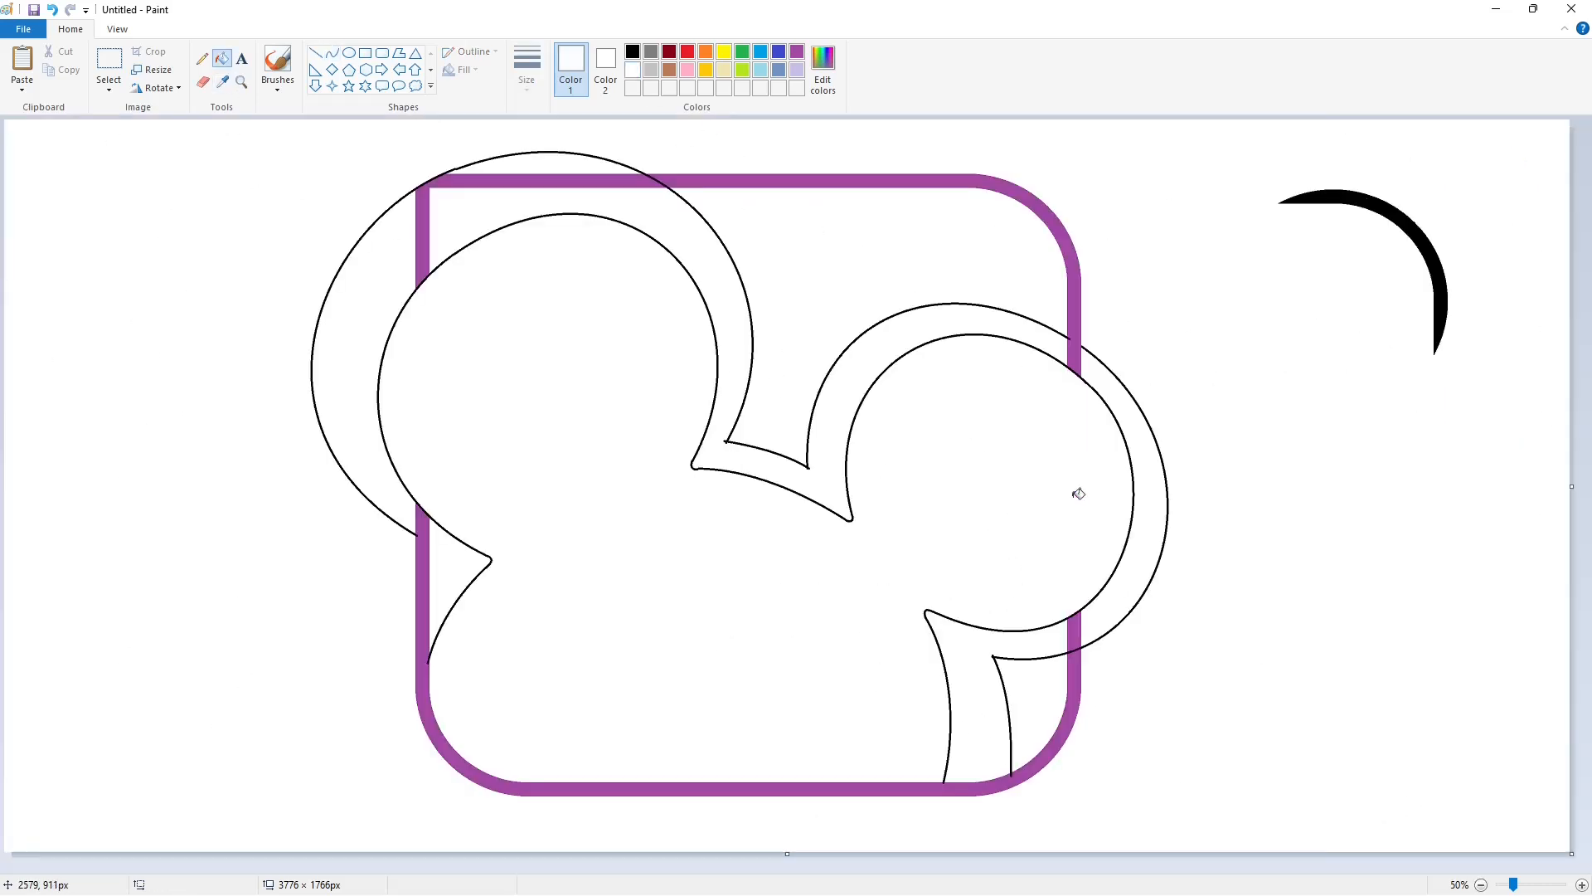
# Fill the band between the inner and outer ear outlines and the purple square frame with black.
pyautogui.click(966, 654)
pyautogui.click(1074, 638)
pyautogui.click(1098, 620)
pyautogui.click(979, 323)
pyautogui.click(1074, 343)
pyautogui.click(542, 180)
pyautogui.click(536, 163)
pyautogui.click(372, 290)
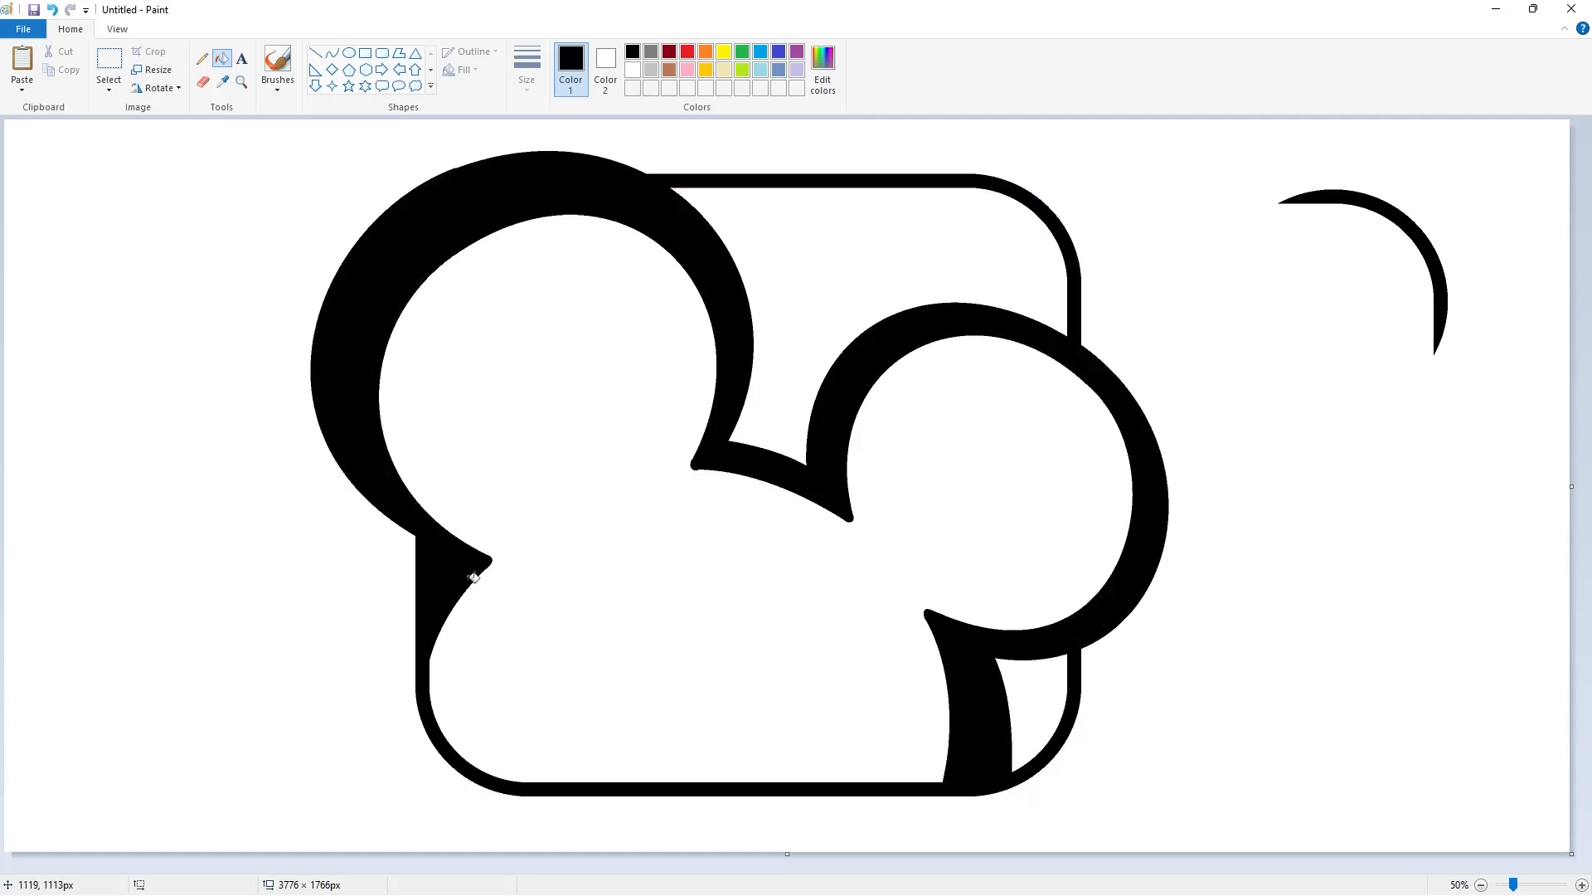
# Smooth the large ear's upper outer edge with white lines and the junction at the square's lower-left border with a black line.
pyautogui.click(1582, 884)
pyautogui.hscroll(-3, 796, 498)
pyautogui.click(315, 53)
pyautogui.click(633, 70)
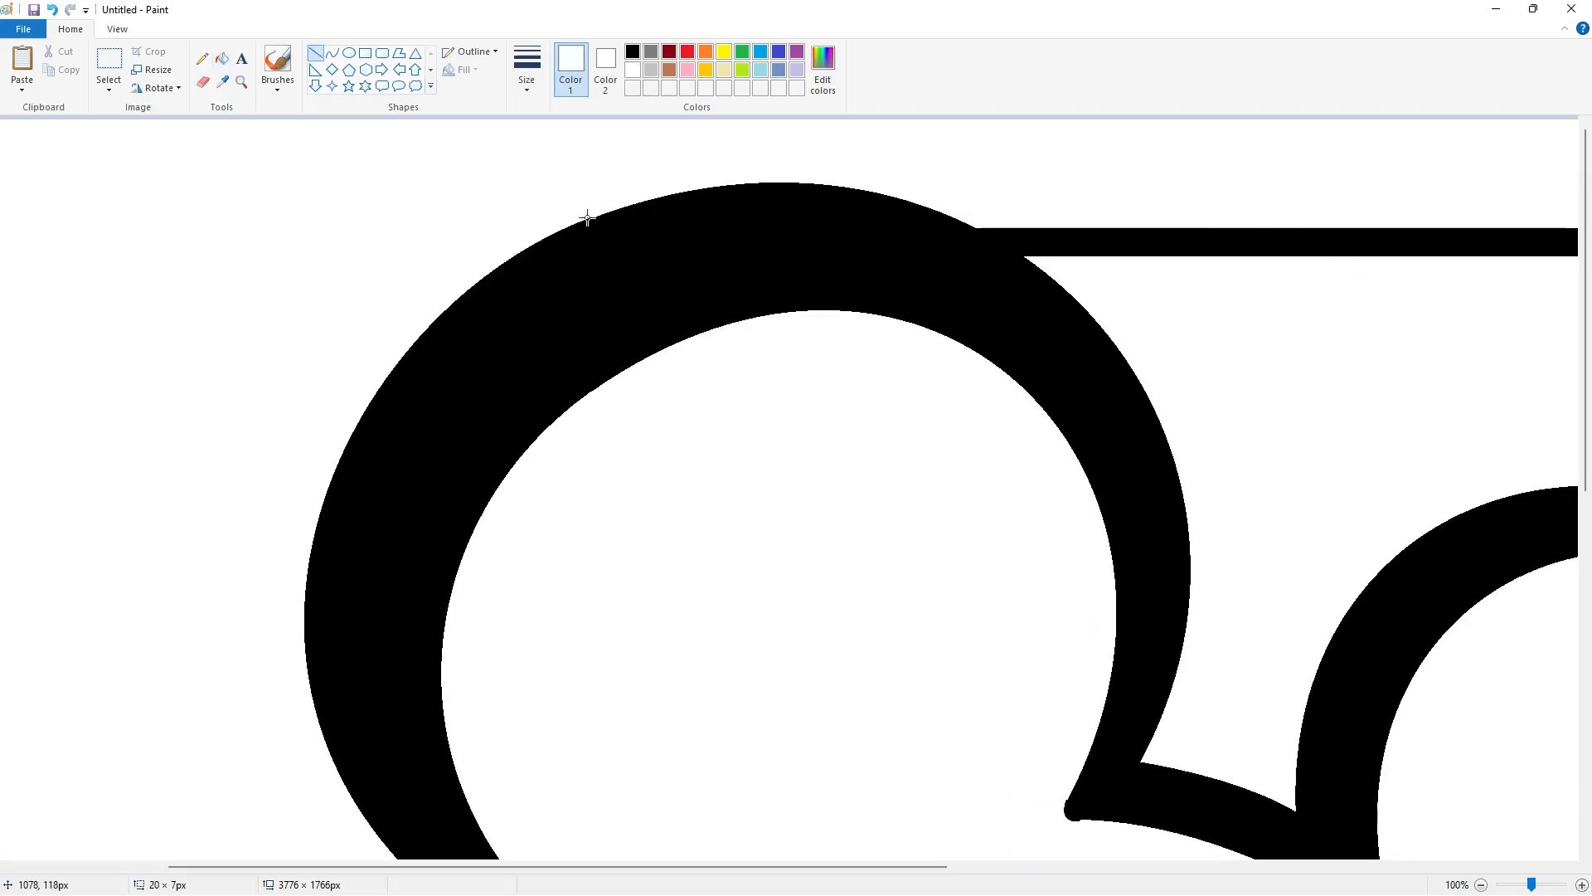
pyautogui.scroll(-5, 830, 403)
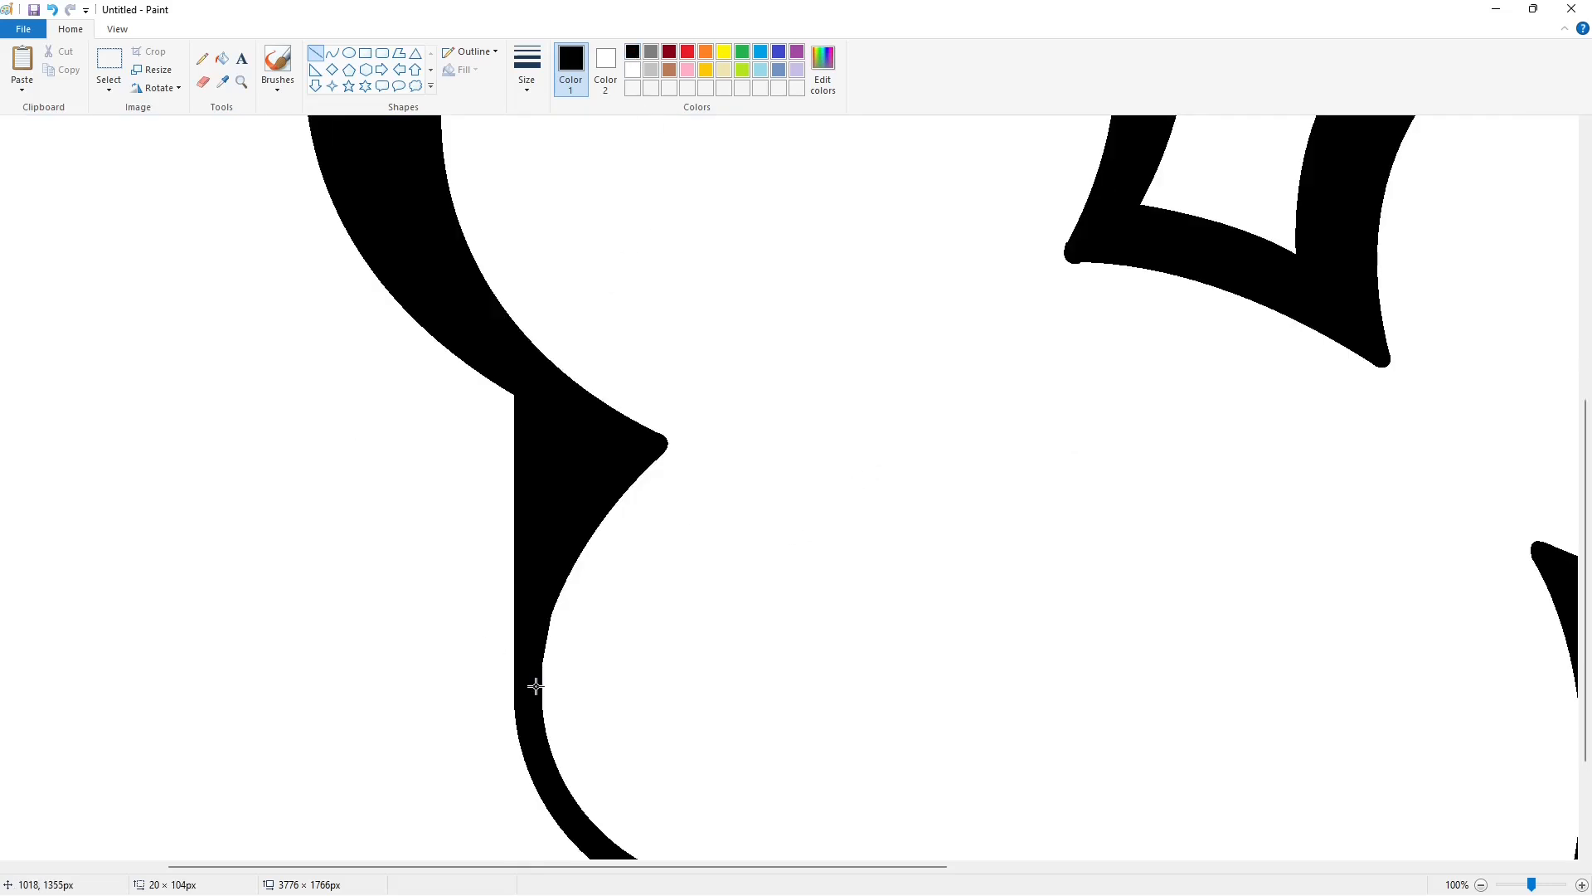
pyautogui.click(667, 687)
# Trim the rounded tips of the black outline between the ears and below the second ear with tiny white lines.
pyautogui.moveTo(622, 867); pyautogui.dragTo(960, 867)
pyautogui.scroll(-2, 942, 796)
pyautogui.scroll(2, 871, 705)
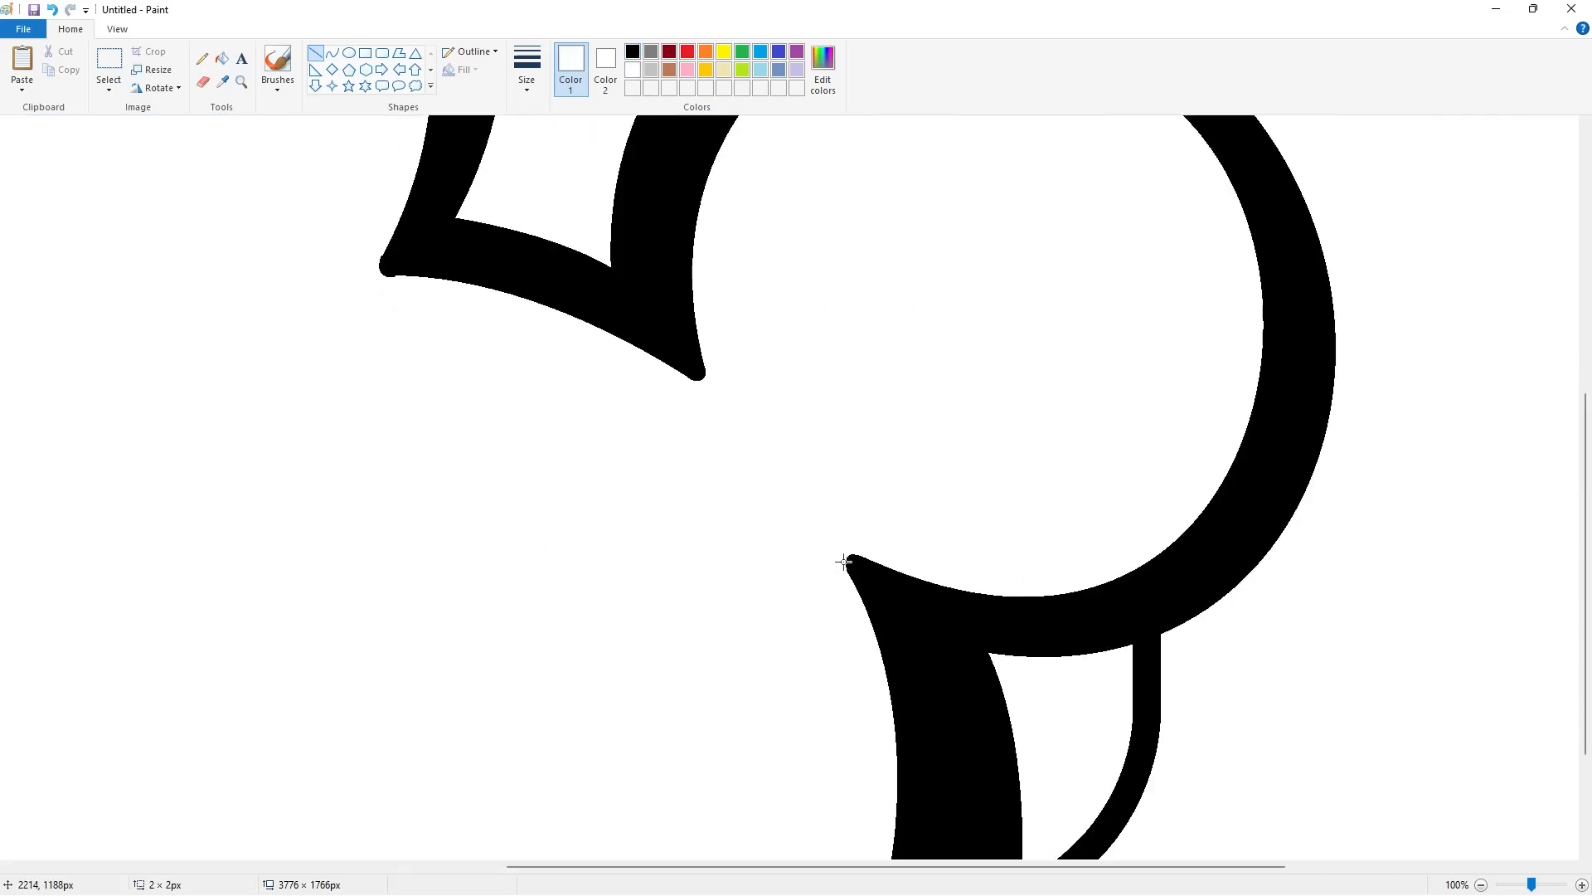
pyautogui.click(935, 598)
pyautogui.scroll(2, 342, 430)
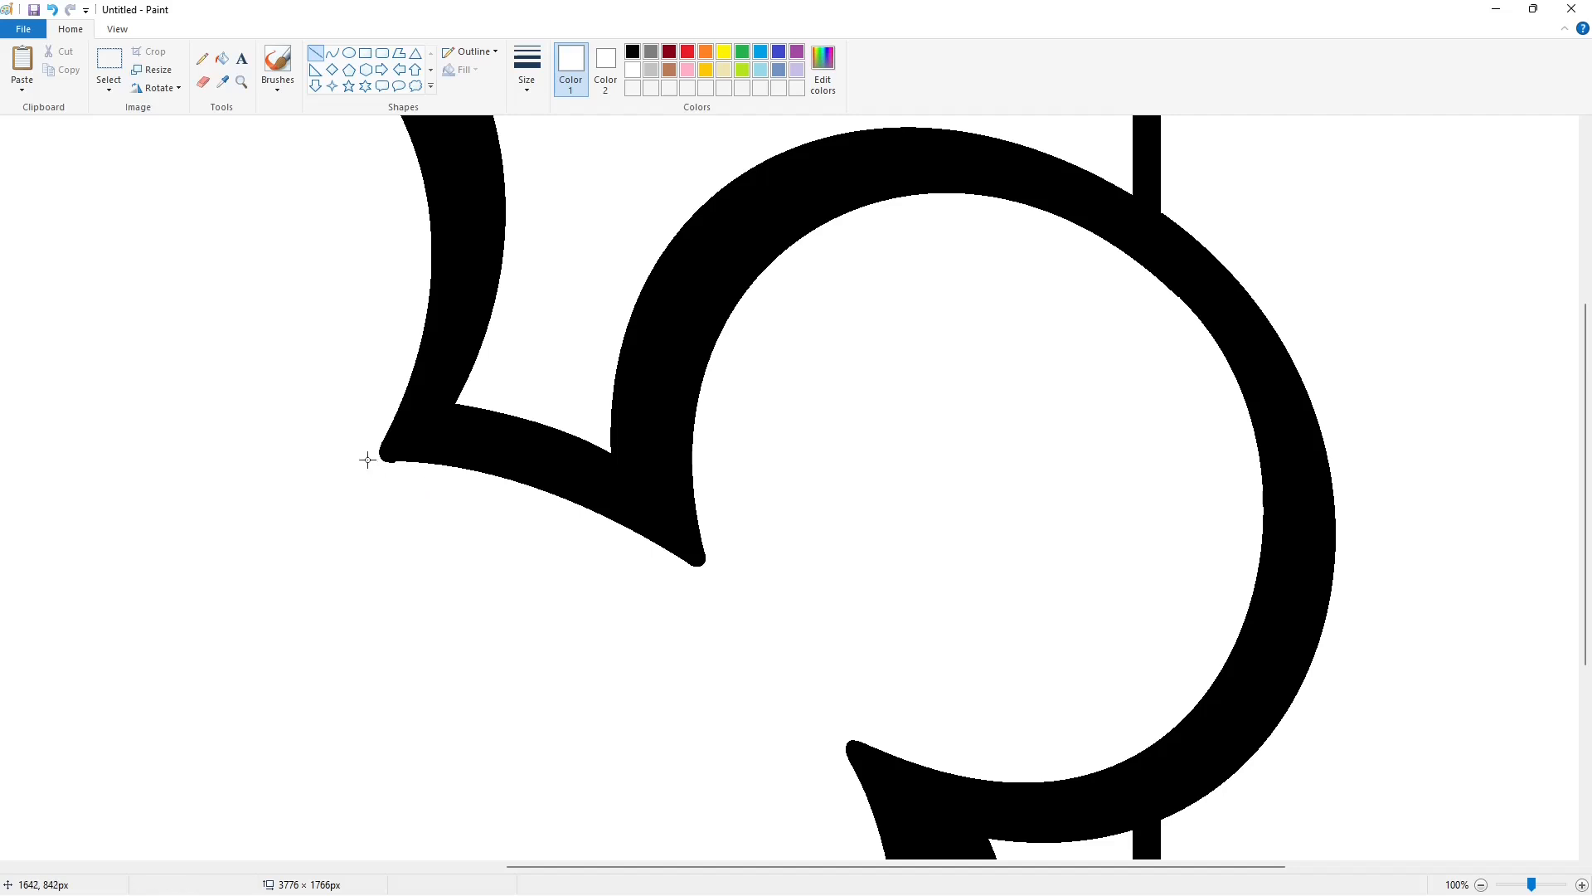
pyautogui.scroll(-2, 795, 611)
pyautogui.scroll(4, 1120, 534)
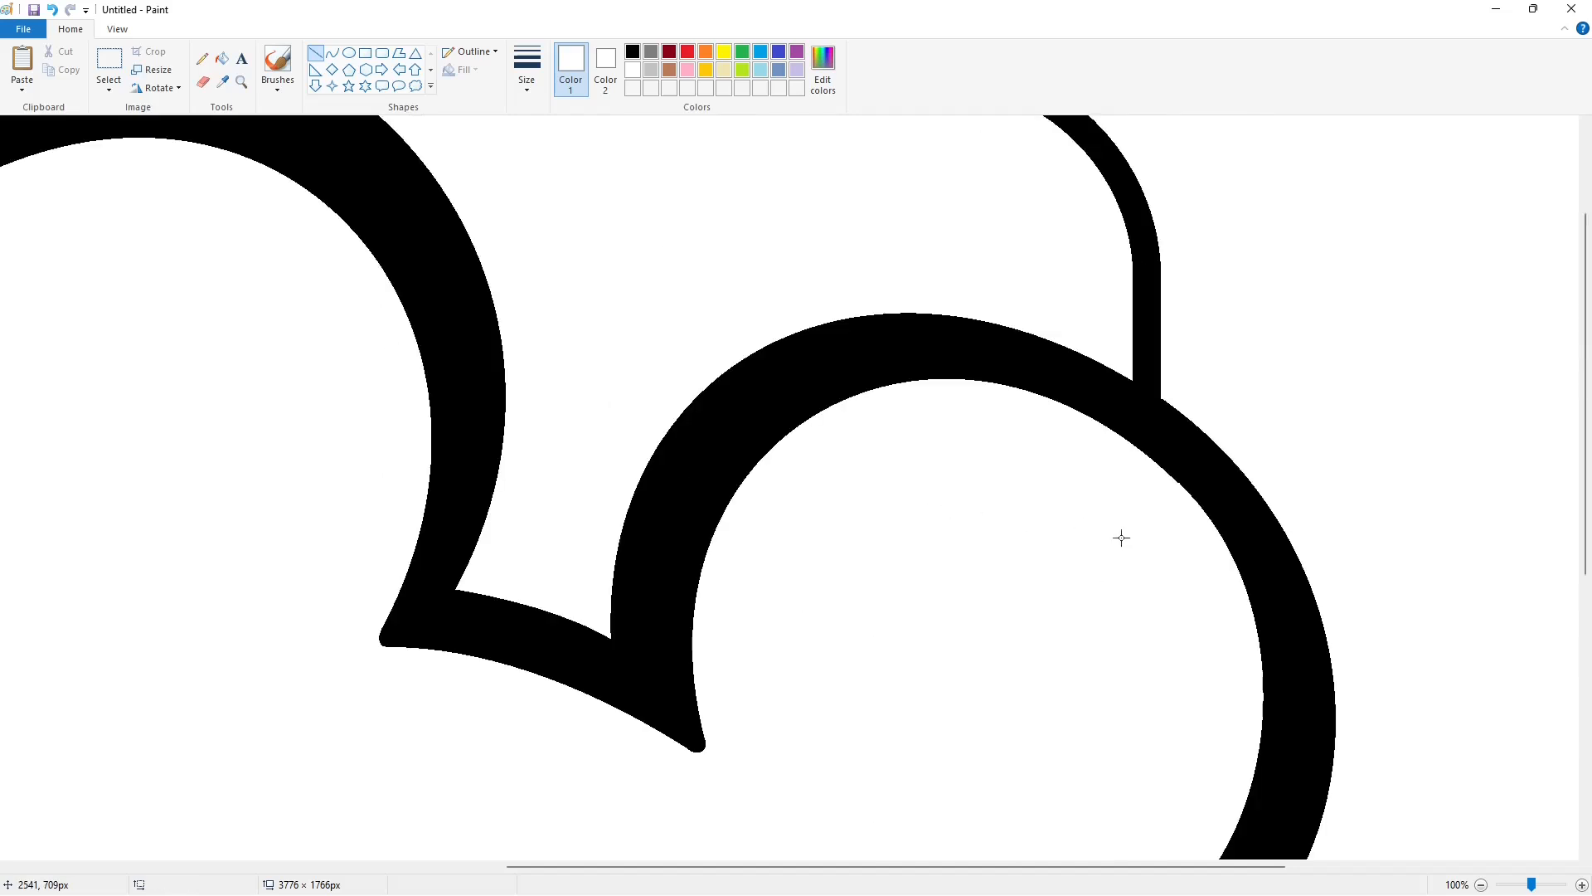
# Touch up the remaining uneven edges of the black ear outlines with short black and white lines.
pyautogui.scroll(-4, 1396, 626)
pyautogui.scroll(4, 1397, 625)
pyautogui.scroll(-3, 1254, 492)
pyautogui.scroll(1, 1379, 576)
pyautogui.keyDown('ctrl'); pyautogui.scroll(-1, 1381, 763); pyautogui.keyUp('ctrl')
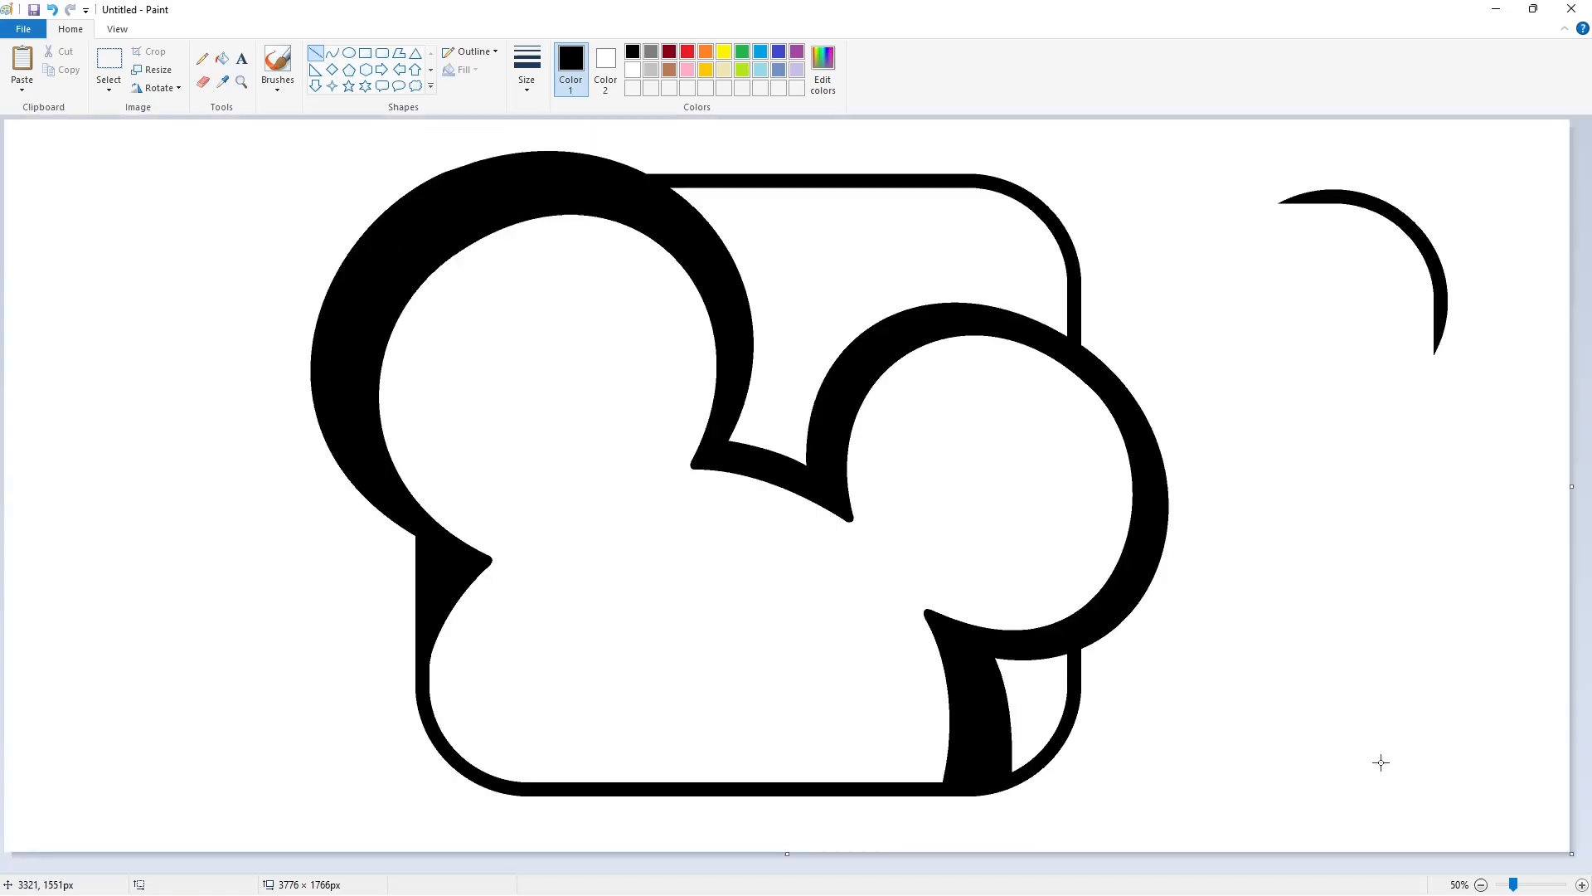
pyautogui.keyDown('ctrl'); pyautogui.scroll(1, 1461, 811); pyautogui.keyUp('ctrl')
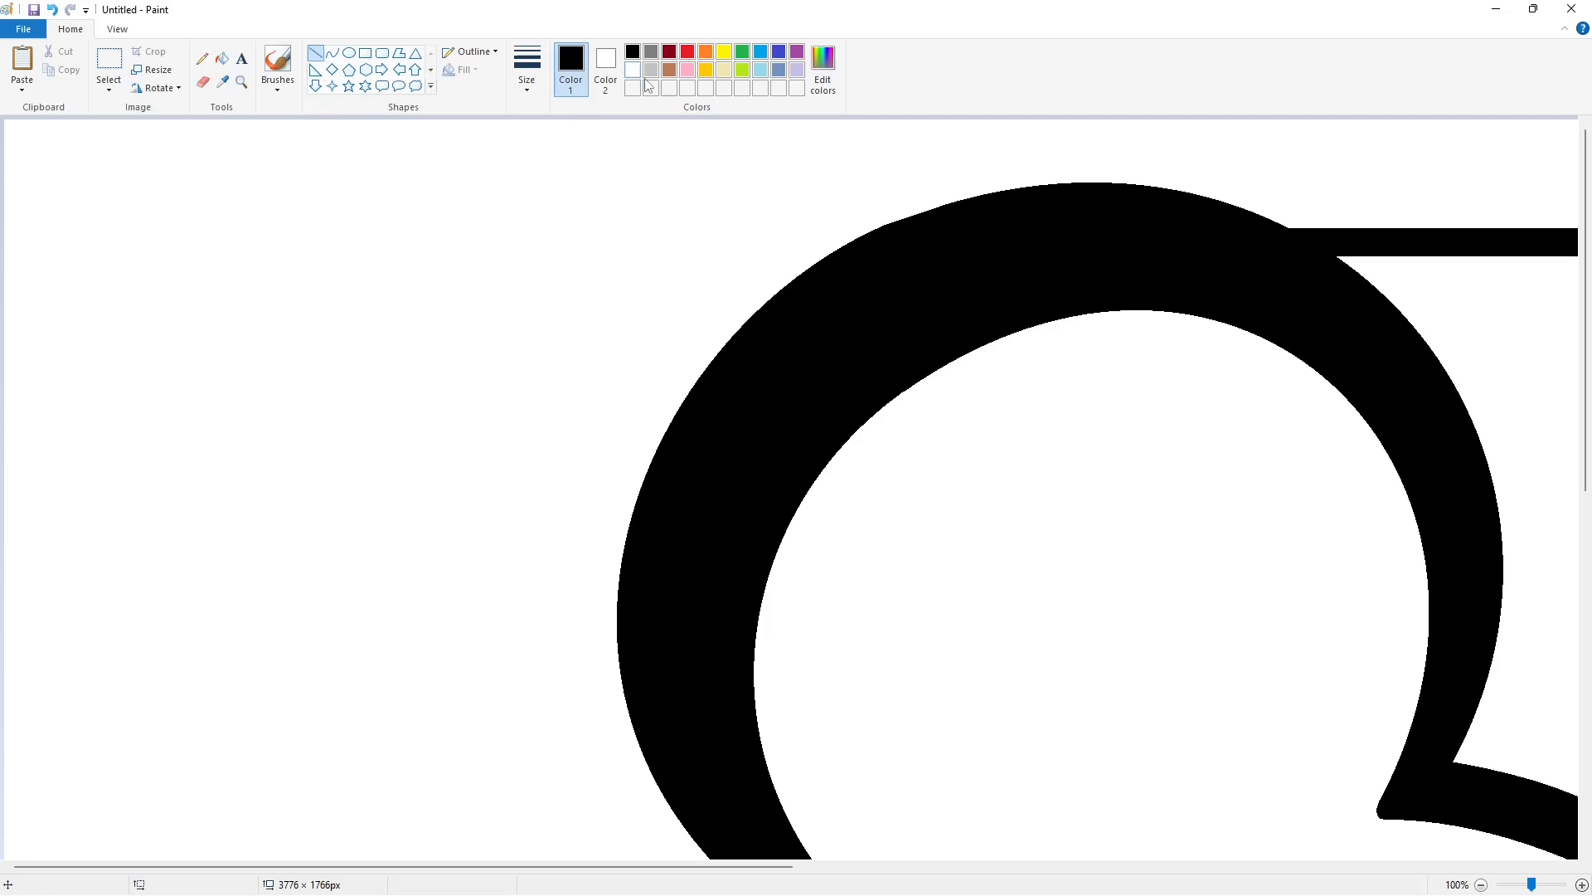
pyautogui.click(1482, 885)
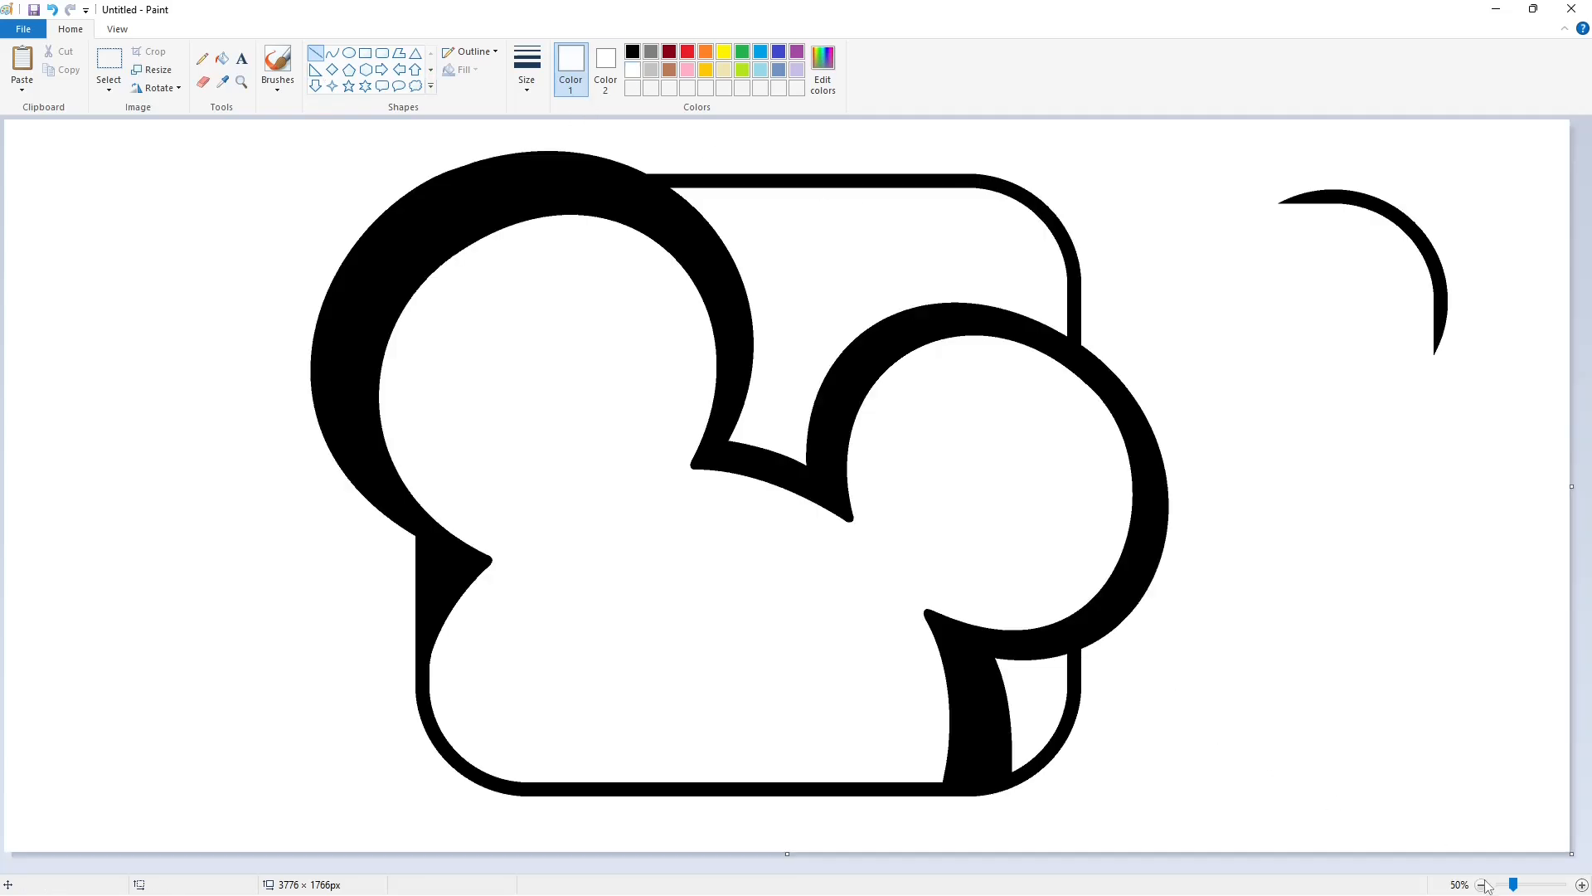
# Add the black text "Junior" in the Futura Extra font inside the lower part of the logo.
pyautogui.click(242, 58)
pyautogui.click(633, 51)
pyautogui.click(531, 462)
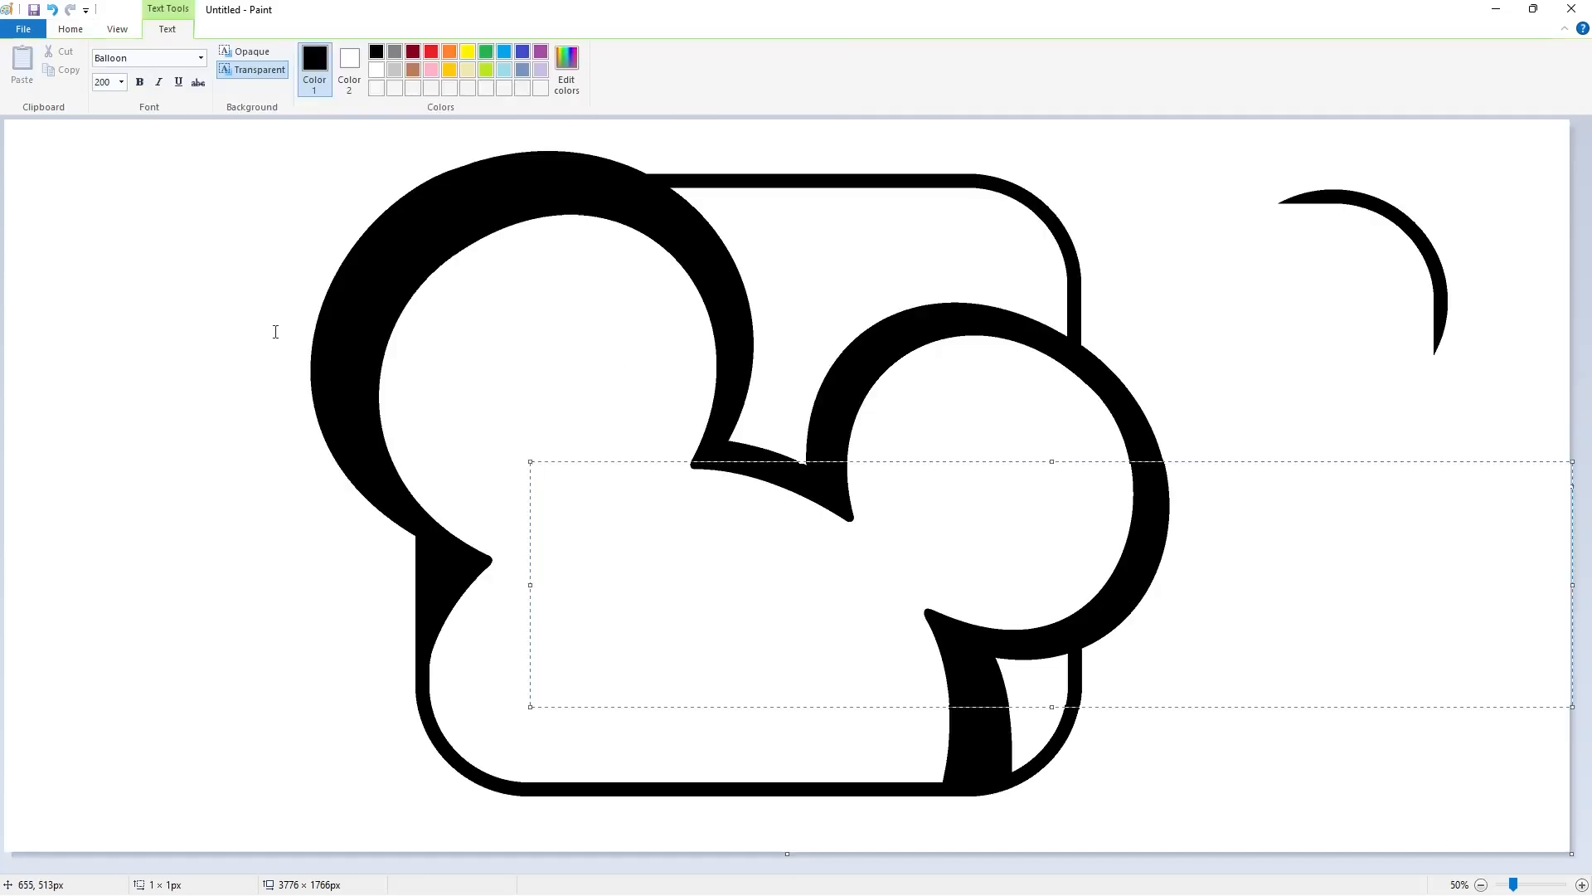
pyautogui.click(201, 58)
pyautogui.scroll(-20, 166, 415)
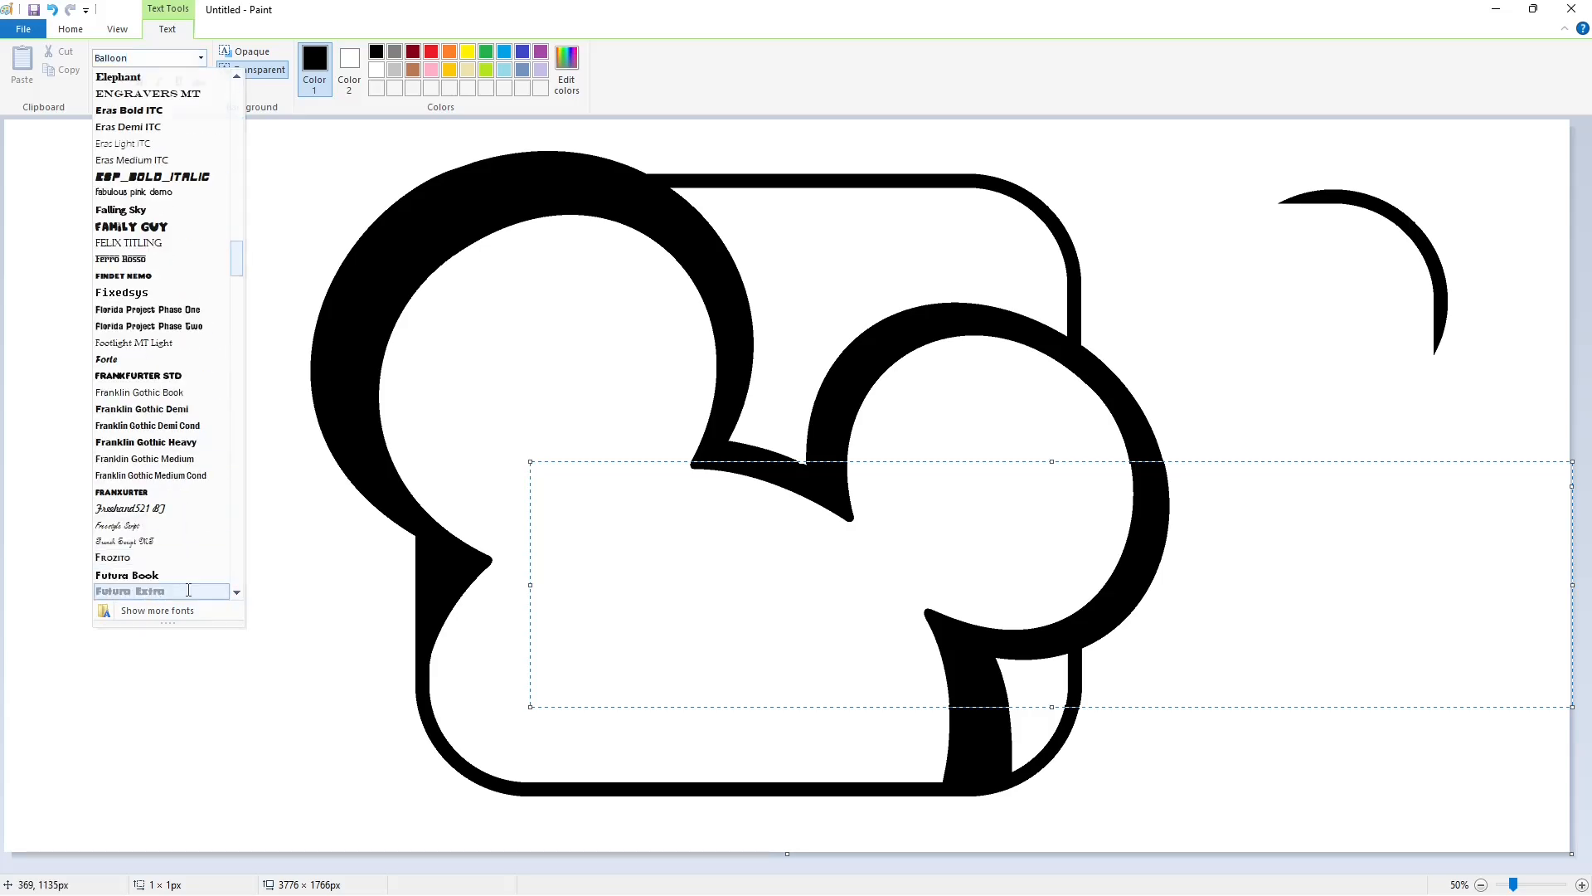
pyautogui.click(188, 590)
pyautogui.write('Ju')
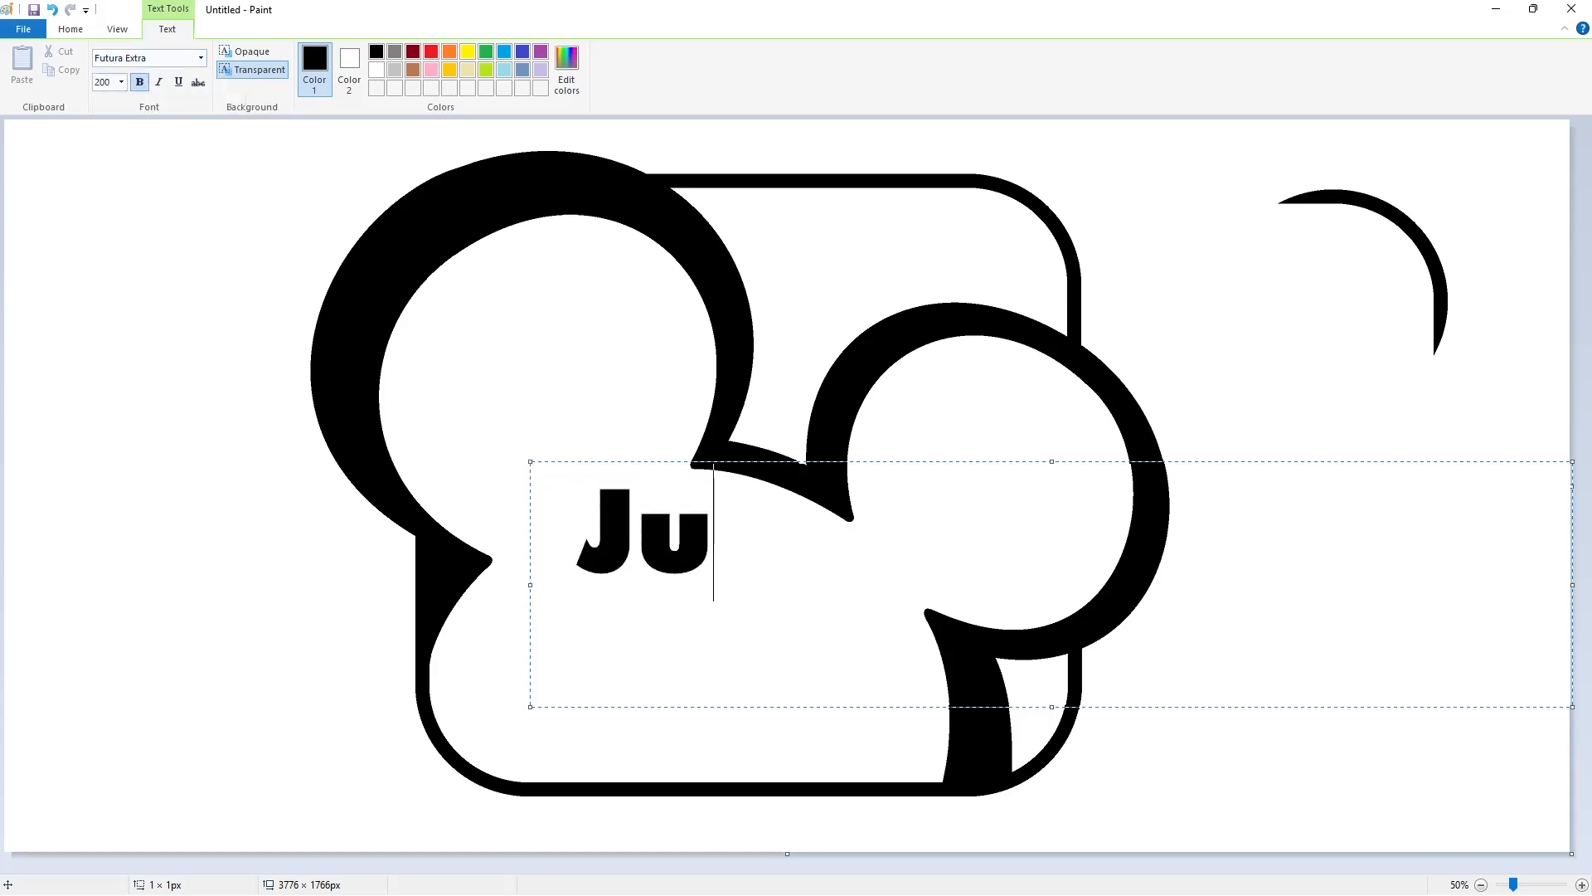
pyautogui.write('nior')
# Enlarge the "Junior" text to size 220 and place it in the lower-left area of the square.
pyautogui.moveTo(530, 461); pyautogui.dragTo(472, 561)
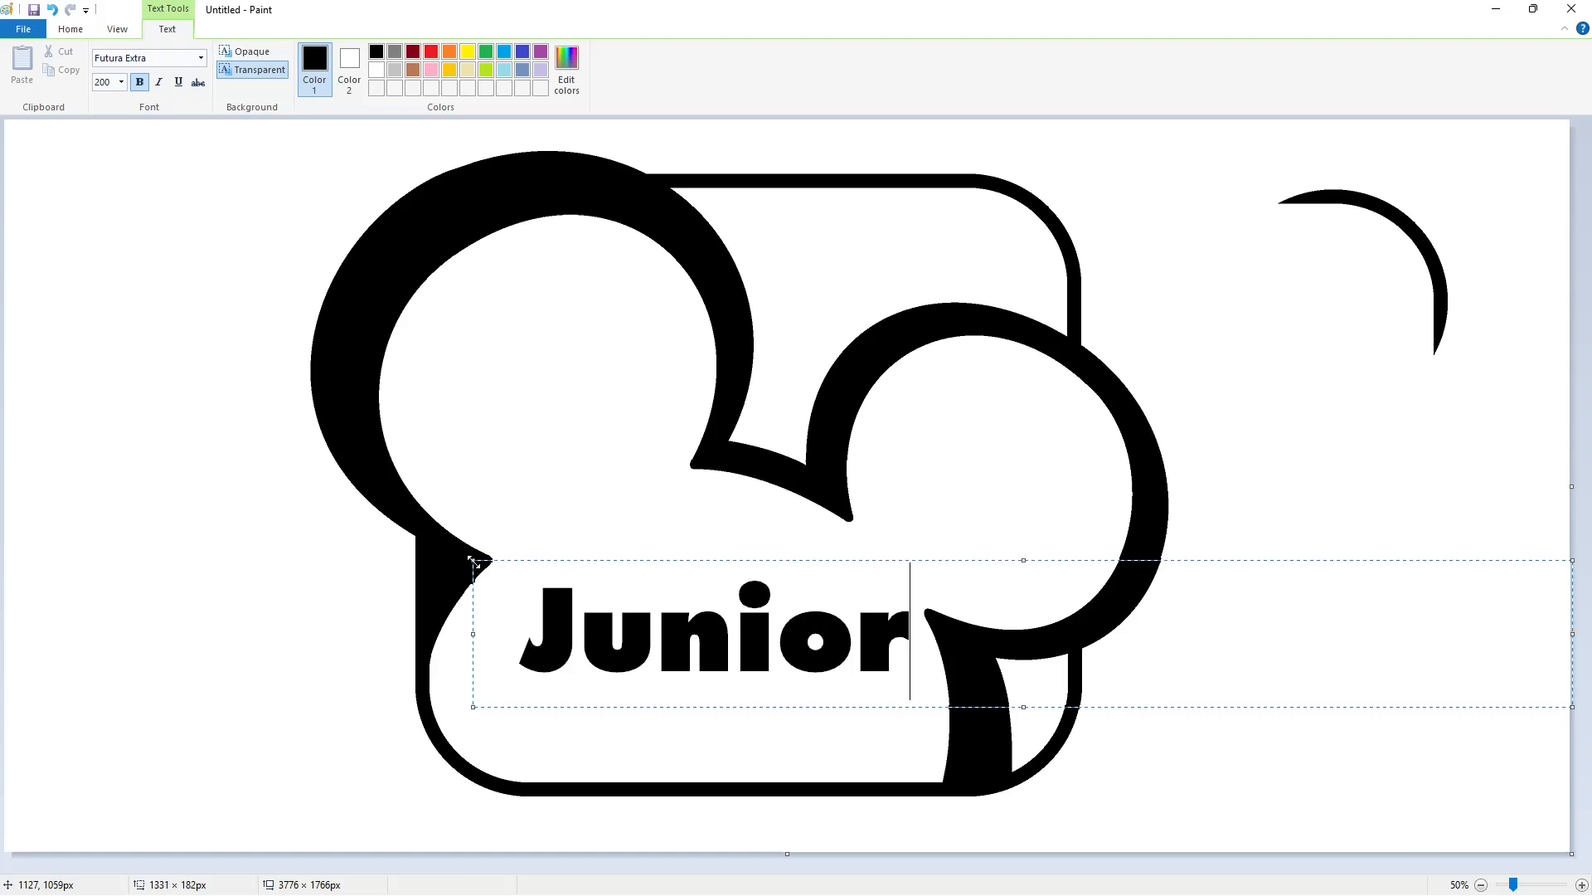
pyautogui.hotkey('ctrl', 'a')
pyautogui.click(122, 83)
pyautogui.write('220')
pyautogui.press('Return')
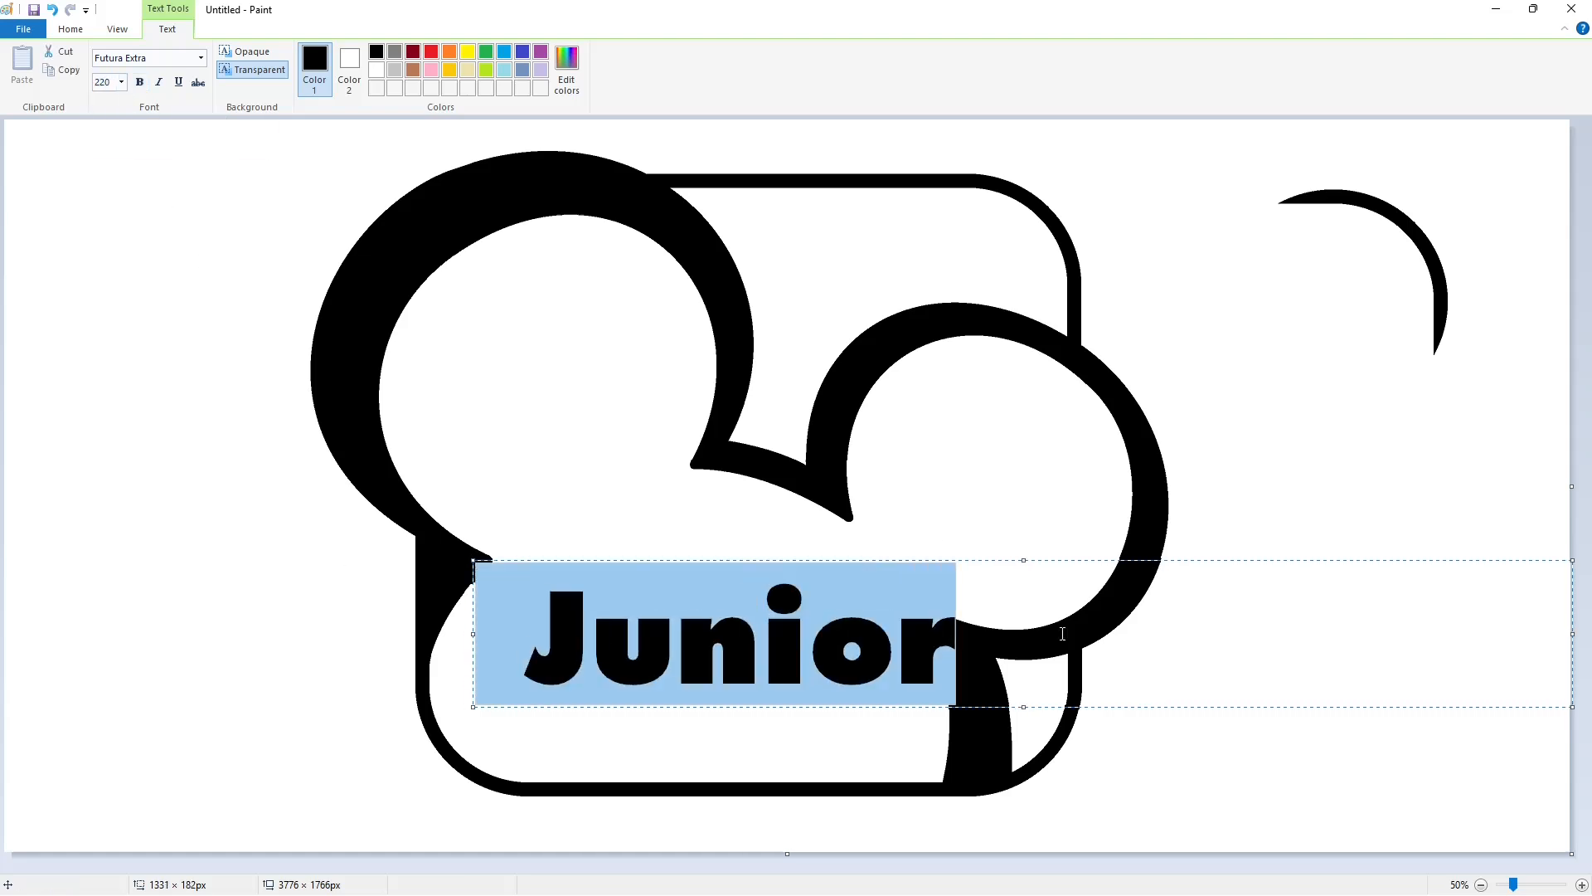
pyautogui.press('Right')
pyautogui.moveTo(474, 560); pyautogui.dragTo(401, 565)
pyautogui.click(170, 192)
# Cut the pointed hook tip off the letter J with a white line and clear the severed piece with white.
pyautogui.click(507, 647)
pyautogui.hotkey('ctrl', 'z')
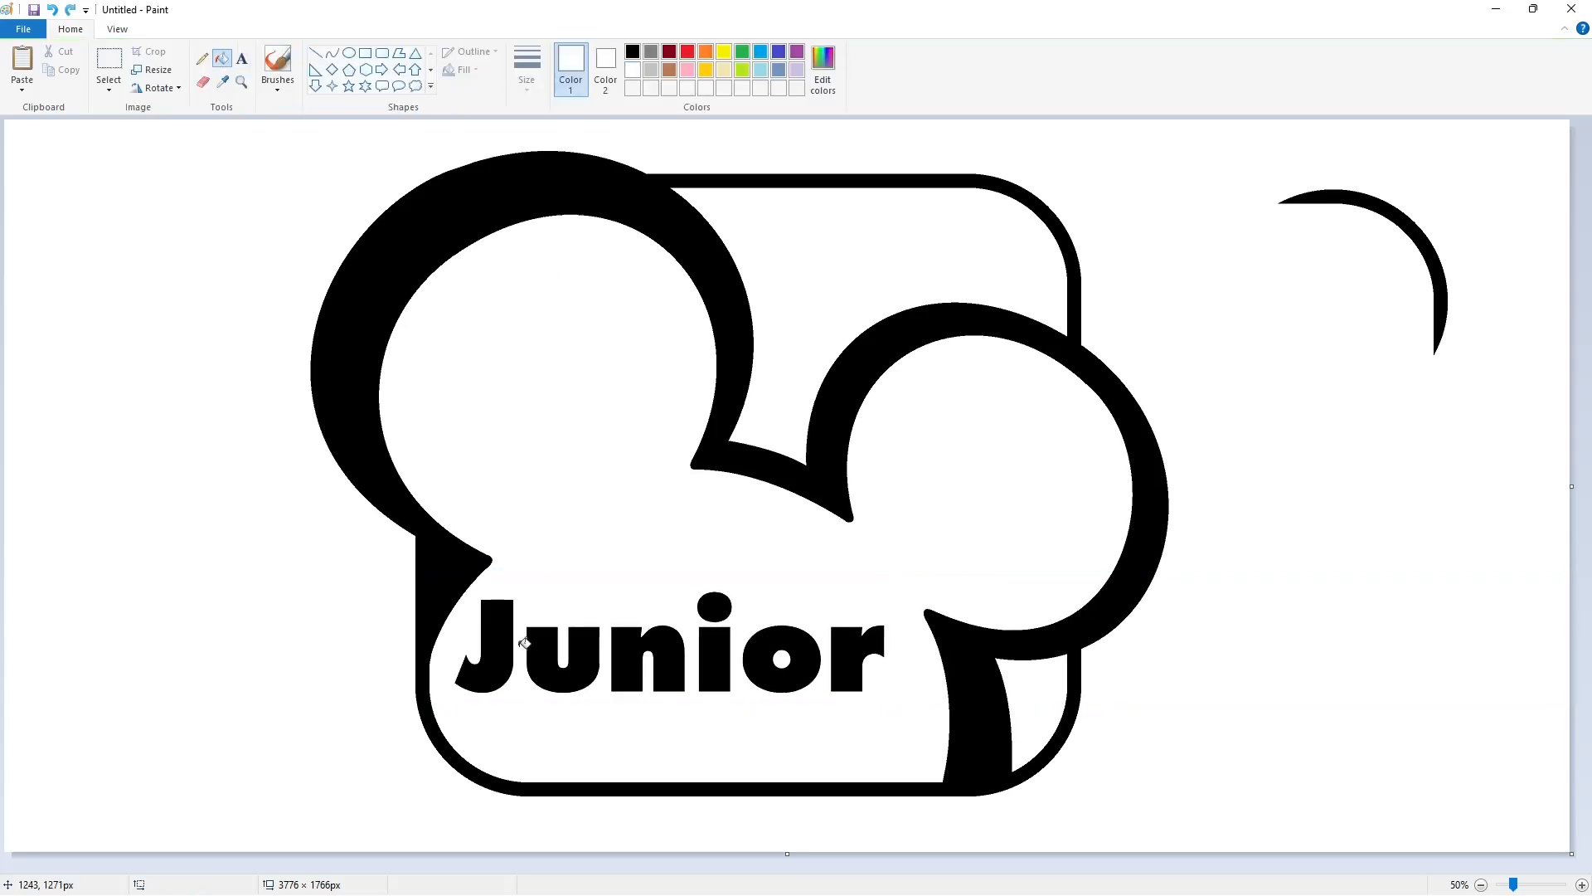
pyautogui.click(1581, 885)
pyautogui.moveTo(726, 867); pyautogui.dragTo(932, 866)
pyautogui.click(316, 53)
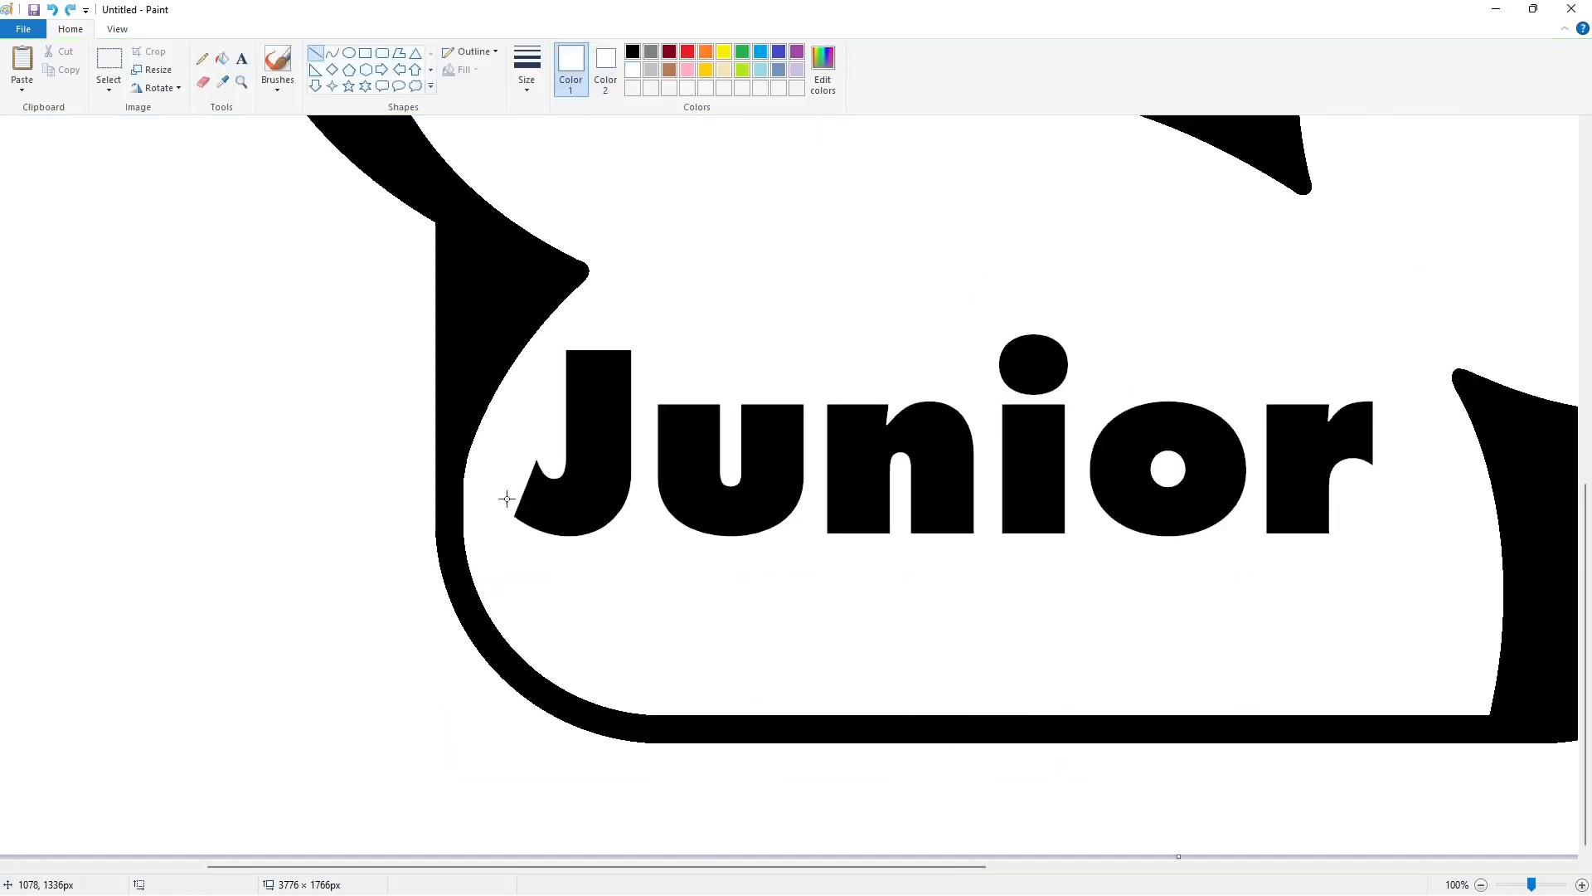
pyautogui.click(223, 58)
pyautogui.click(532, 479)
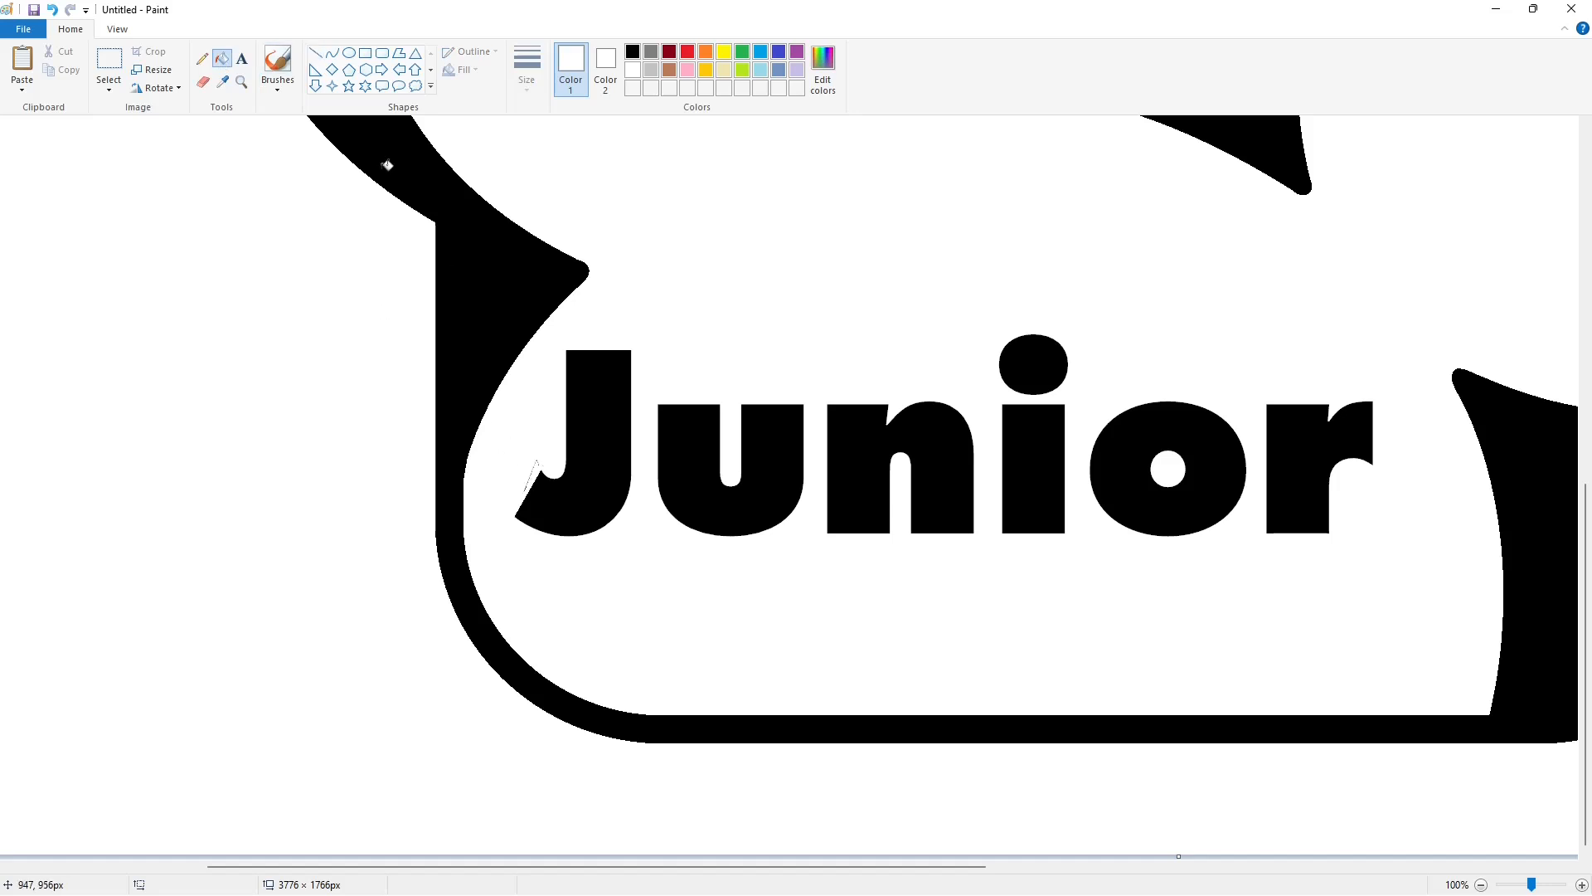
pyautogui.click(316, 53)
pyautogui.moveTo(541, 438); pyautogui.dragTo(523, 451)
# Copy the letter u and cover the original with a white rectangle with solid fill.
pyautogui.click(109, 59)
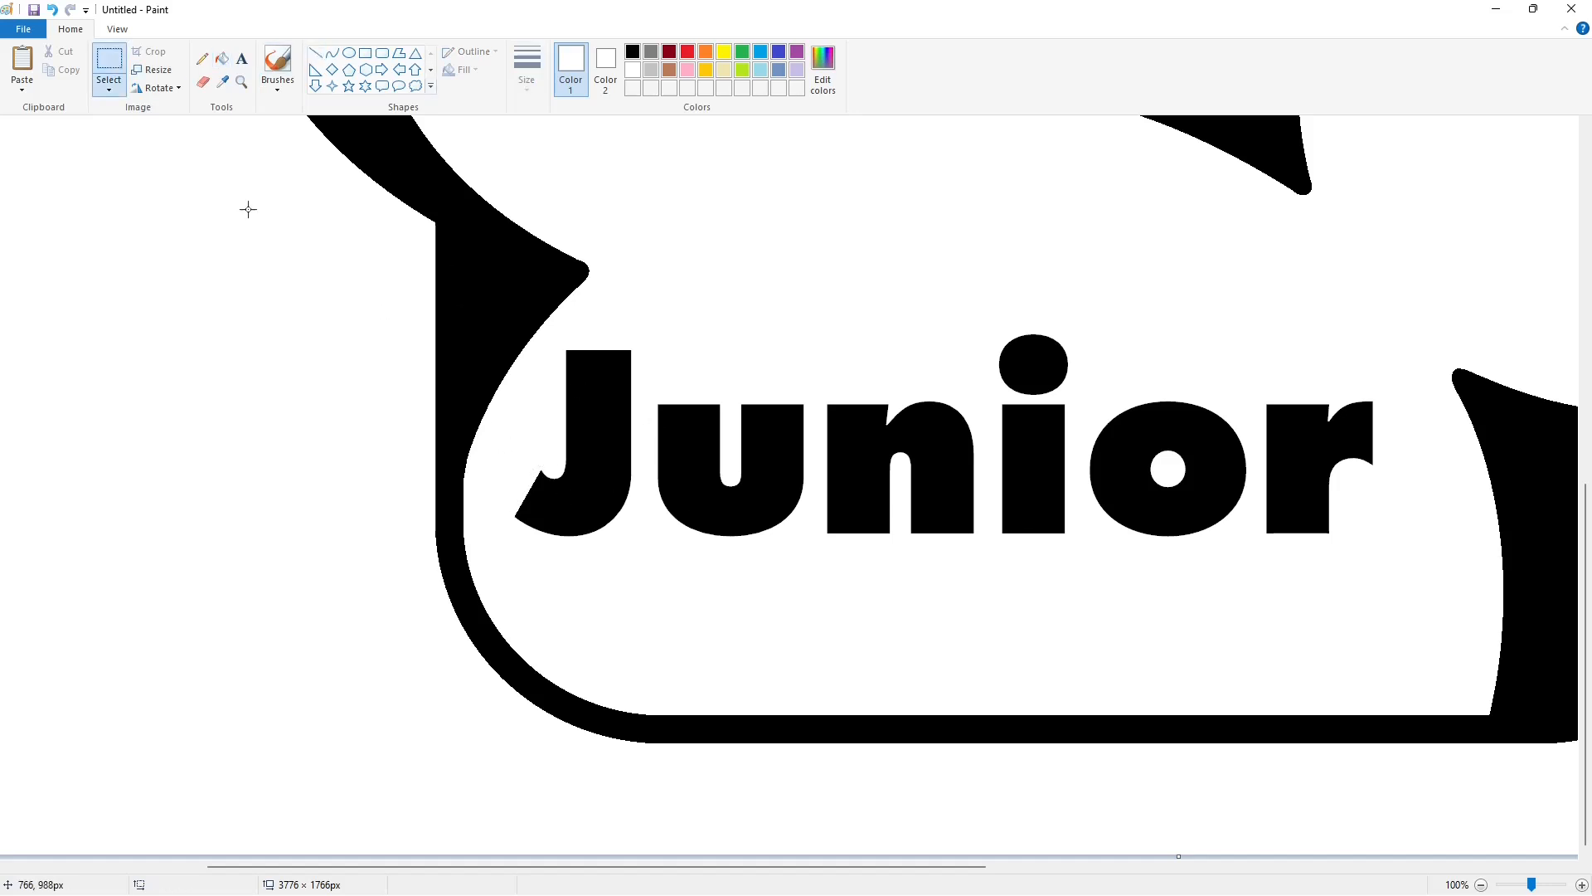
pyautogui.moveTo(813, 616); pyautogui.dragTo(813, 616)
pyautogui.hotkey('ctrl', 'c')
pyautogui.click(365, 53)
pyautogui.click(461, 69)
pyautogui.click(483, 111)
pyautogui.moveTo(647, 358); pyautogui.dragTo(814, 610)
# Paste the copied u and position it just beside the J, leaving only a thin gap.
pyautogui.hotkey('ctrl', 'v')
pyautogui.moveTo(75, 234); pyautogui.dragTo(629, 474)
pyautogui.press('Right')
pyautogui.press('Right')
pyautogui.press('Right')
pyautogui.press('Right')
pyautogui.press('Right')
pyautogui.press('Right')
pyautogui.press('Right')
pyautogui.press('Right')
pyautogui.press('Right')
pyautogui.press('Right')
pyautogui.press('Right')
pyautogui.press('Right')
pyautogui.press('Right')
pyautogui.press('Right')
pyautogui.press('Right')
pyautogui.press('Right')
pyautogui.press('Right')
pyautogui.press('Right')
pyautogui.press('Right')
pyautogui.press('Right')
pyautogui.click(468, 474)
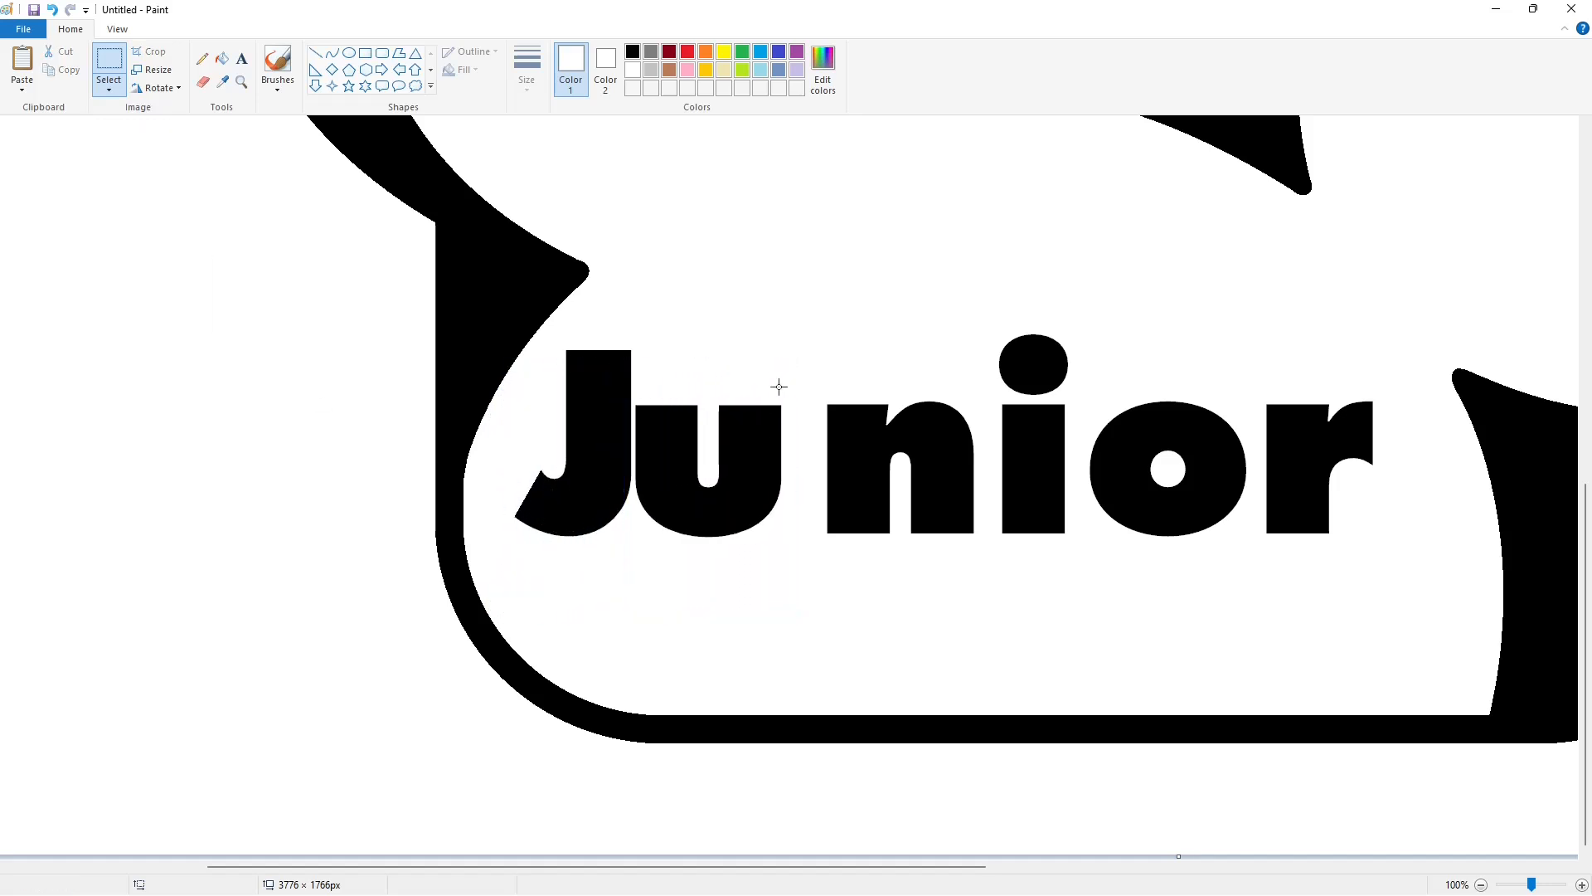
# Move the letter n close to the u by pasting a copy there and whiting out the original.
pyautogui.moveTo(797, 351); pyautogui.dragTo(996, 604)
pyautogui.click(366, 53)
pyautogui.moveTo(805, 356)
pyautogui.mouseDown()
pyautogui.moveTo(901, 511)
pyautogui.moveTo(991, 572)
pyautogui.mouseUp()
pyautogui.hotkey('ctrl', 'v')
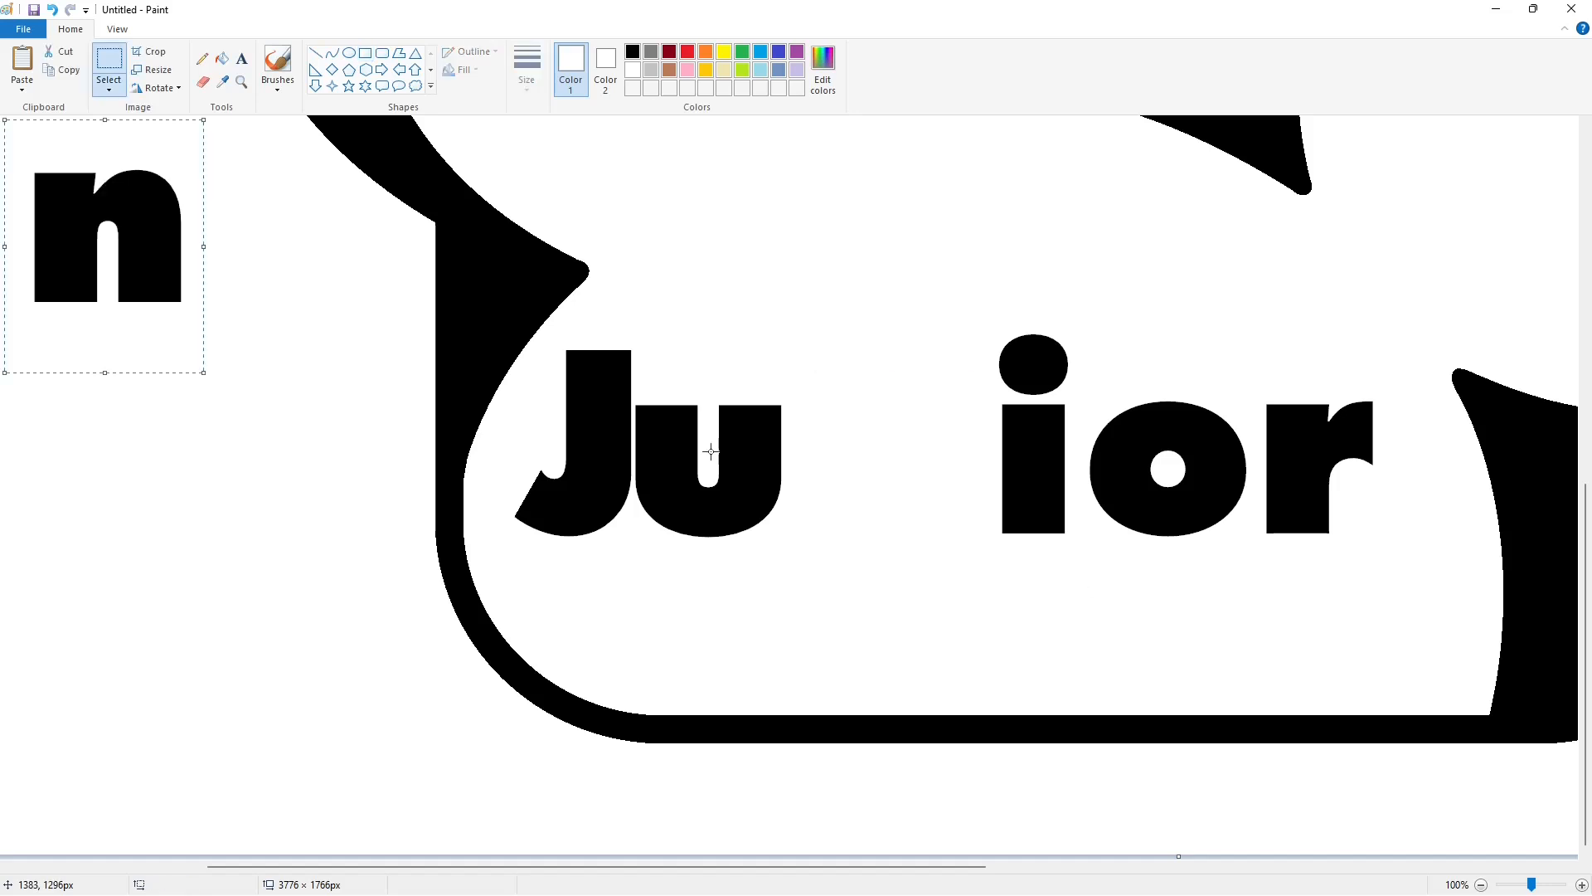
pyautogui.moveTo(84, 235)
pyautogui.mouseDown()
pyautogui.moveTo(809, 469)
pyautogui.moveTo(752, 470)
pyautogui.mouseUp()
pyautogui.press('Right')
pyautogui.press('Right')
pyautogui.press('Right')
pyautogui.press('Right')
pyautogui.press('Right')
pyautogui.press('Right')
pyautogui.press('Right')
pyautogui.press('Right')
pyautogui.press('Right')
pyautogui.press('Right')
pyautogui.press('Right')
pyautogui.press('Right')
pyautogui.press('Right')
pyautogui.press('Right')
pyautogui.press('Right')
pyautogui.press('Right')
pyautogui.press('Right')
pyautogui.press('Right')
pyautogui.press('Right')
pyautogui.press('Right')
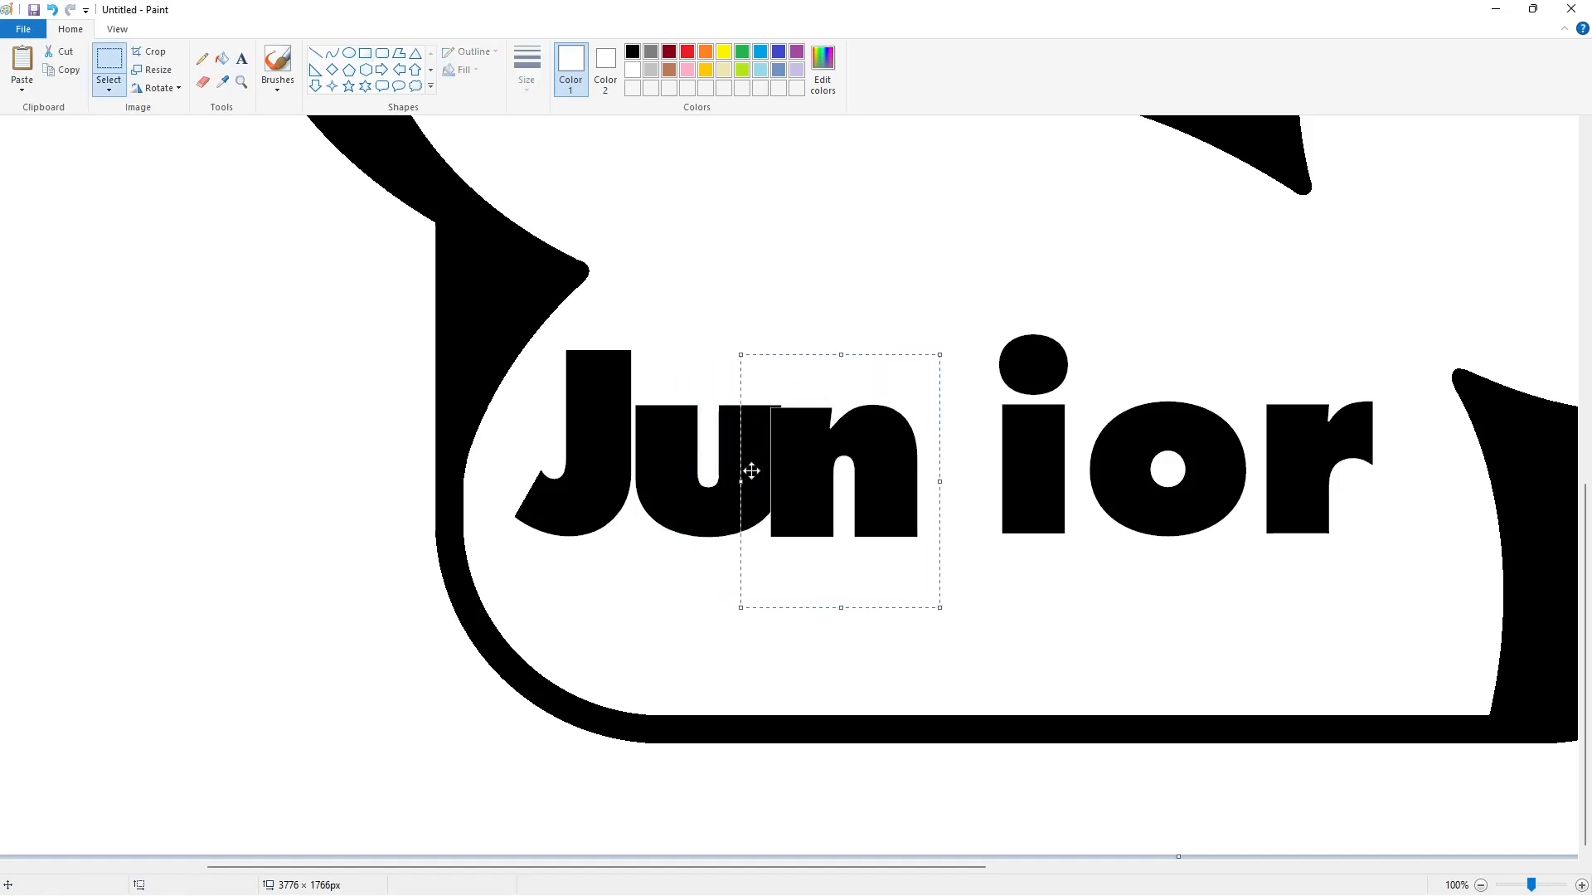
pyautogui.press('Left')
pyautogui.press('Left')
pyautogui.press('Left')
pyautogui.press('Left')
pyautogui.press('Left')
pyautogui.press('Left')
pyautogui.press('Left')
pyautogui.press('Left')
pyautogui.press('Left')
pyautogui.press('Left')
pyautogui.press('Left')
pyautogui.press('Left')
pyautogui.press('Left')
pyautogui.press('Left')
pyautogui.press('Left')
pyautogui.press('Left')
pyautogui.press('Left')
pyautogui.press('Left')
pyautogui.press('Left')
pyautogui.press('Left')
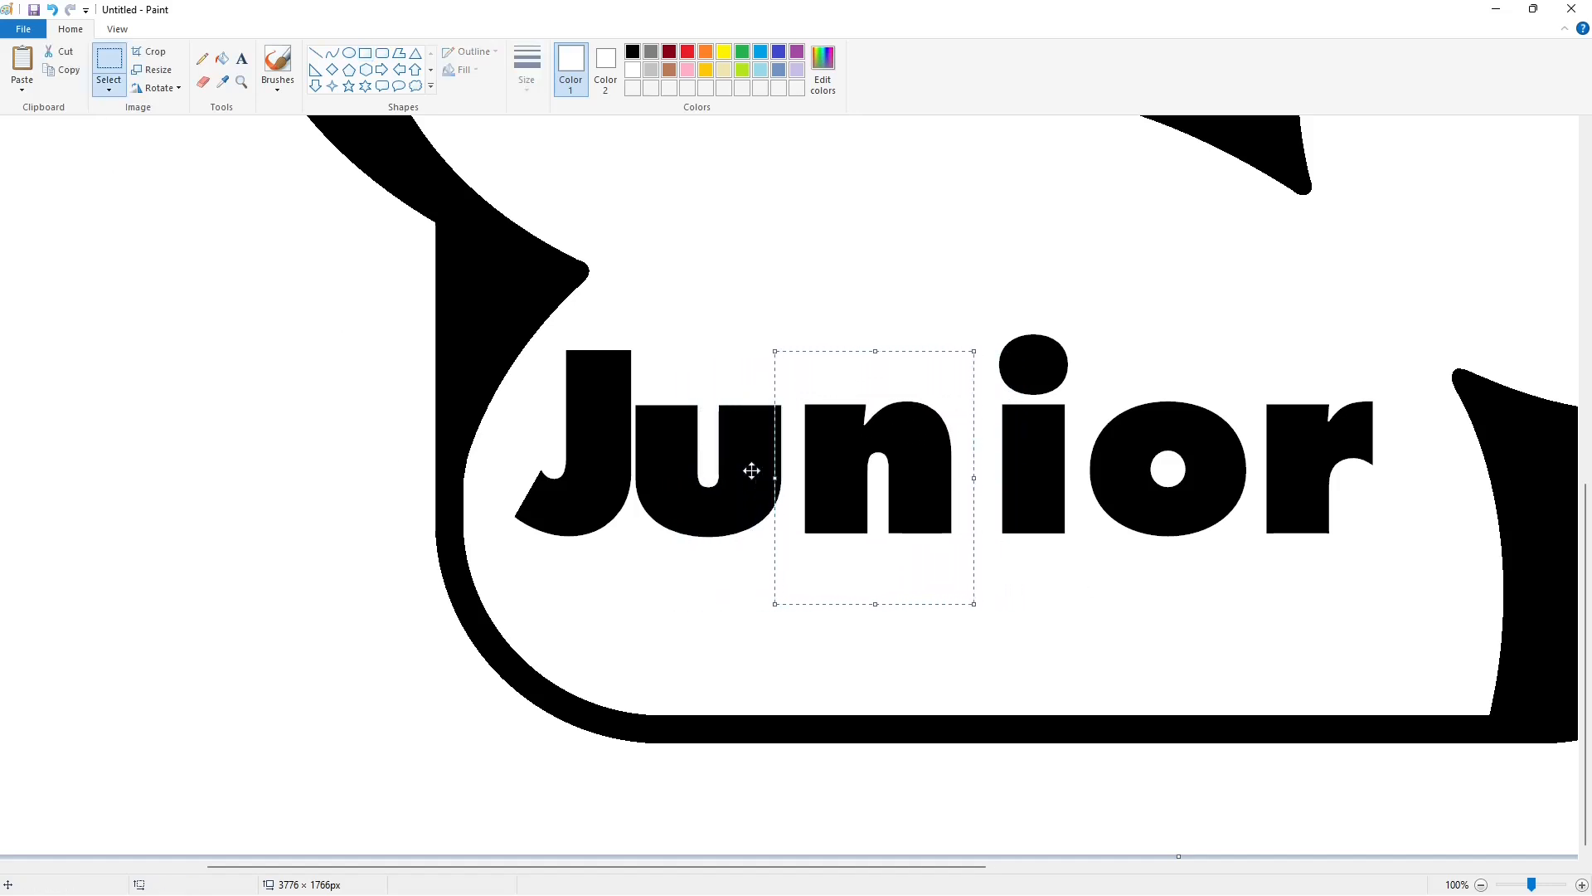
# Erase the dot of the letter i with a solid white rectangle.
pyautogui.click(366, 53)
pyautogui.moveTo(995, 327); pyautogui.dragTo(1074, 400)
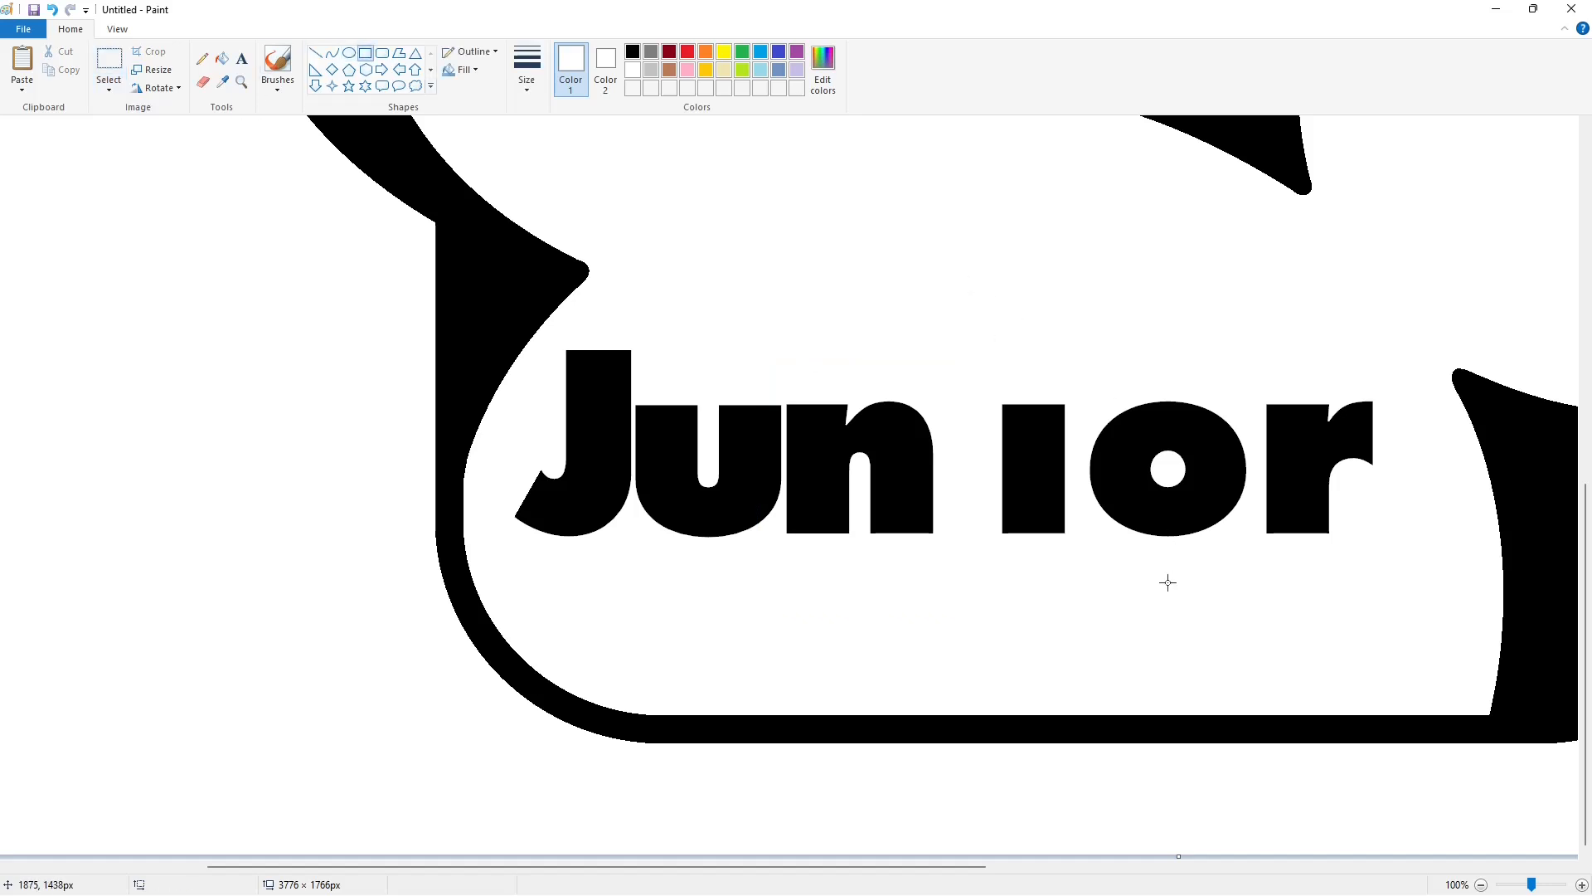
# Draw a purple horizontal line across the upper part of the i and trim its overhanging ends with white lines.
pyautogui.moveTo(942, 866); pyautogui.dragTo(1078, 867)
pyautogui.click(316, 53)
pyautogui.click(797, 51)
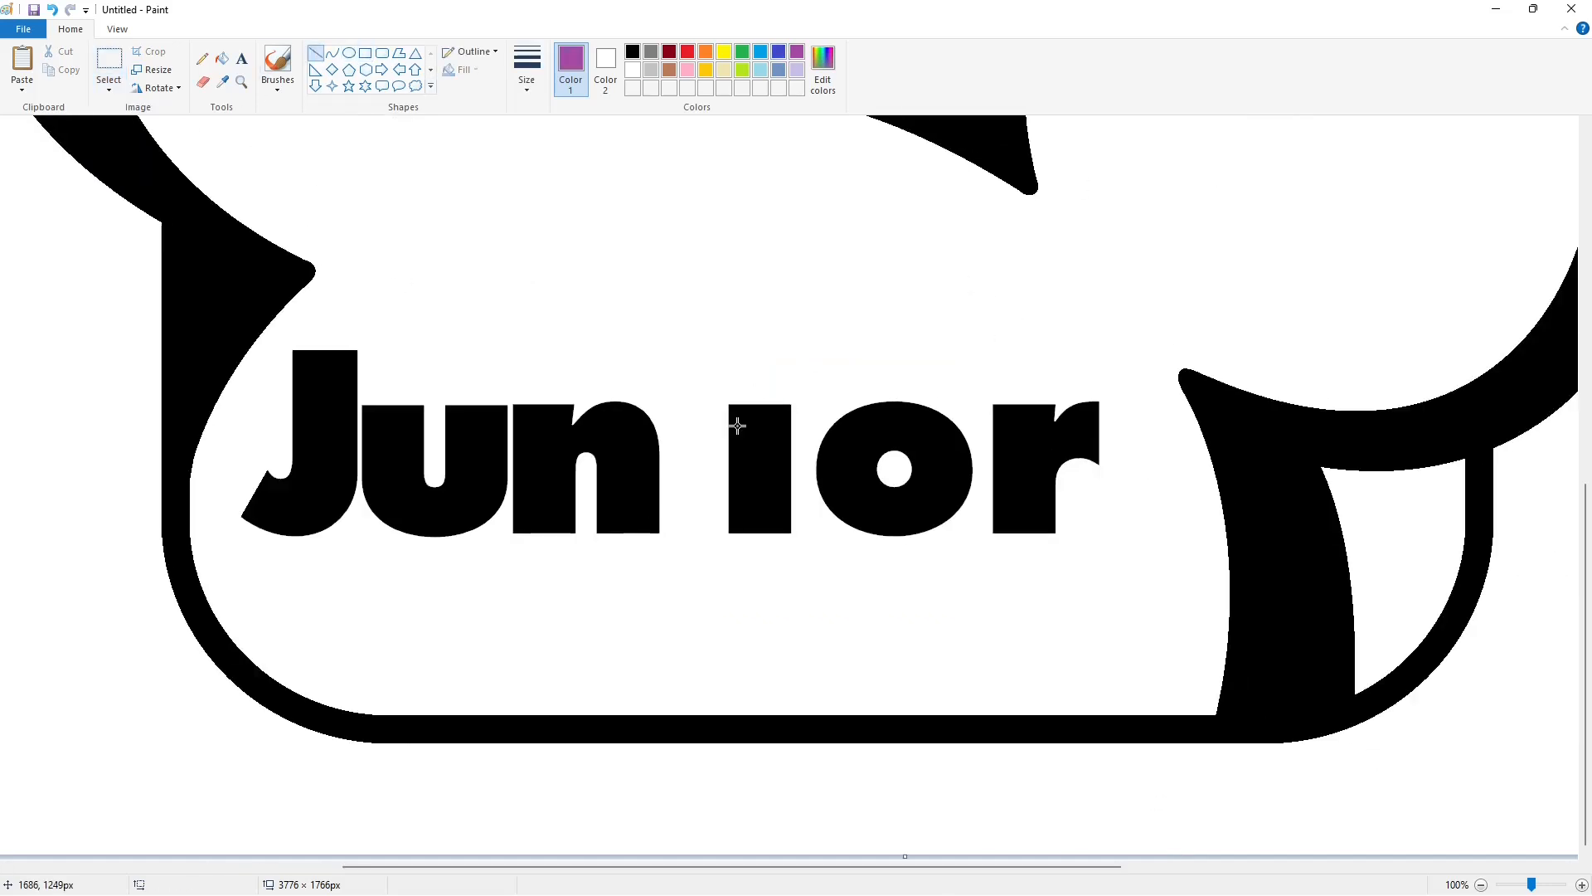
pyautogui.press('Up')
pyautogui.press('Up')
pyautogui.press('Up')
pyautogui.press('Up')
pyautogui.press('Up')
pyautogui.press('Up')
pyautogui.click(900, 384)
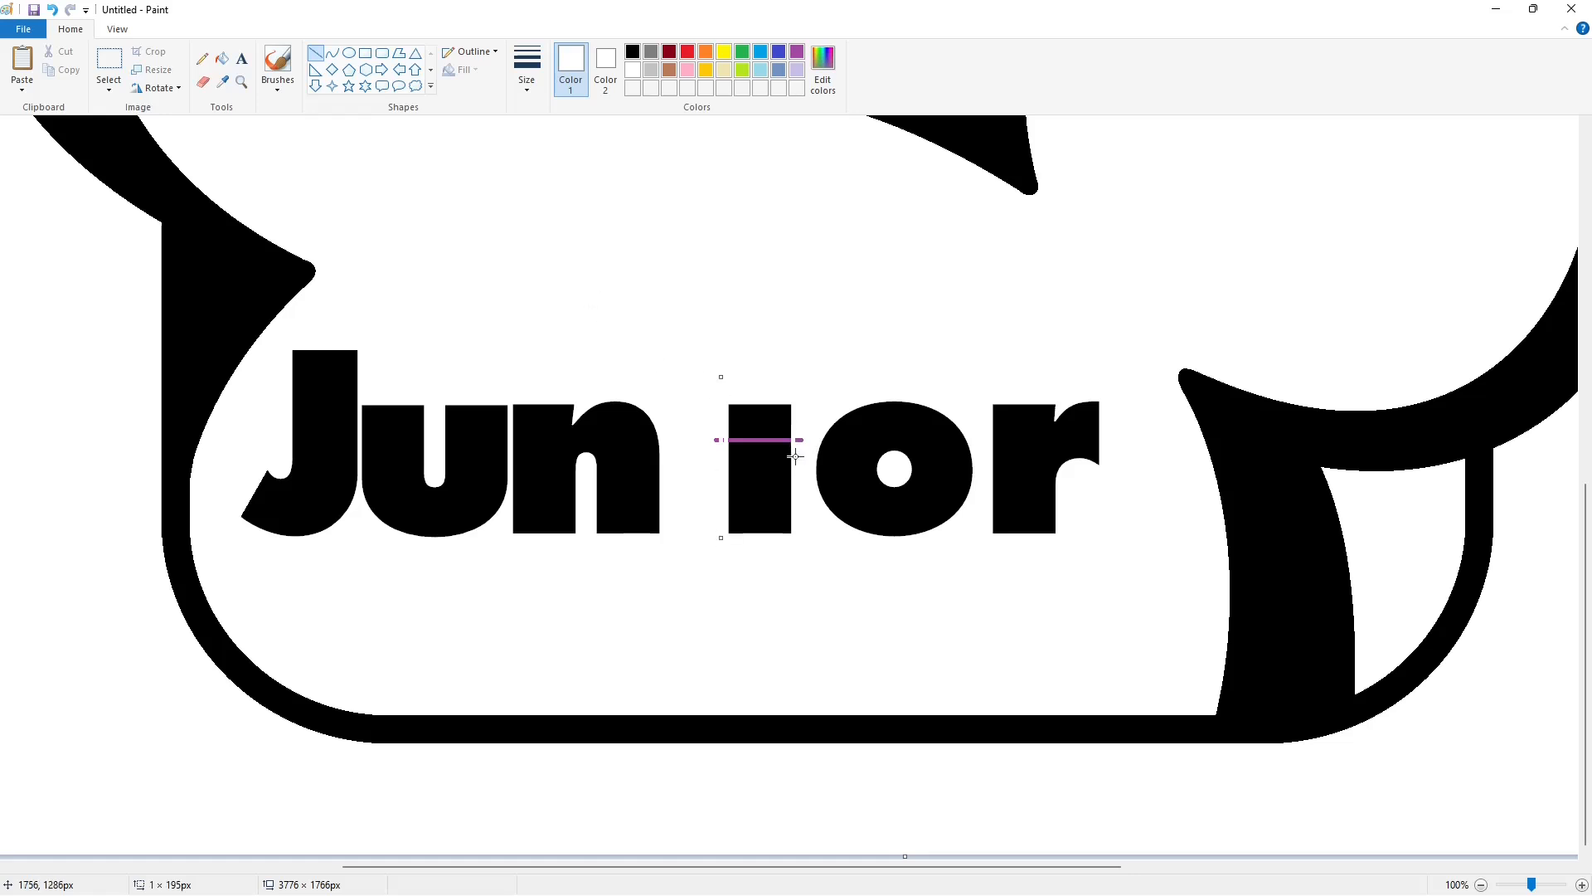
pyautogui.click(221, 58)
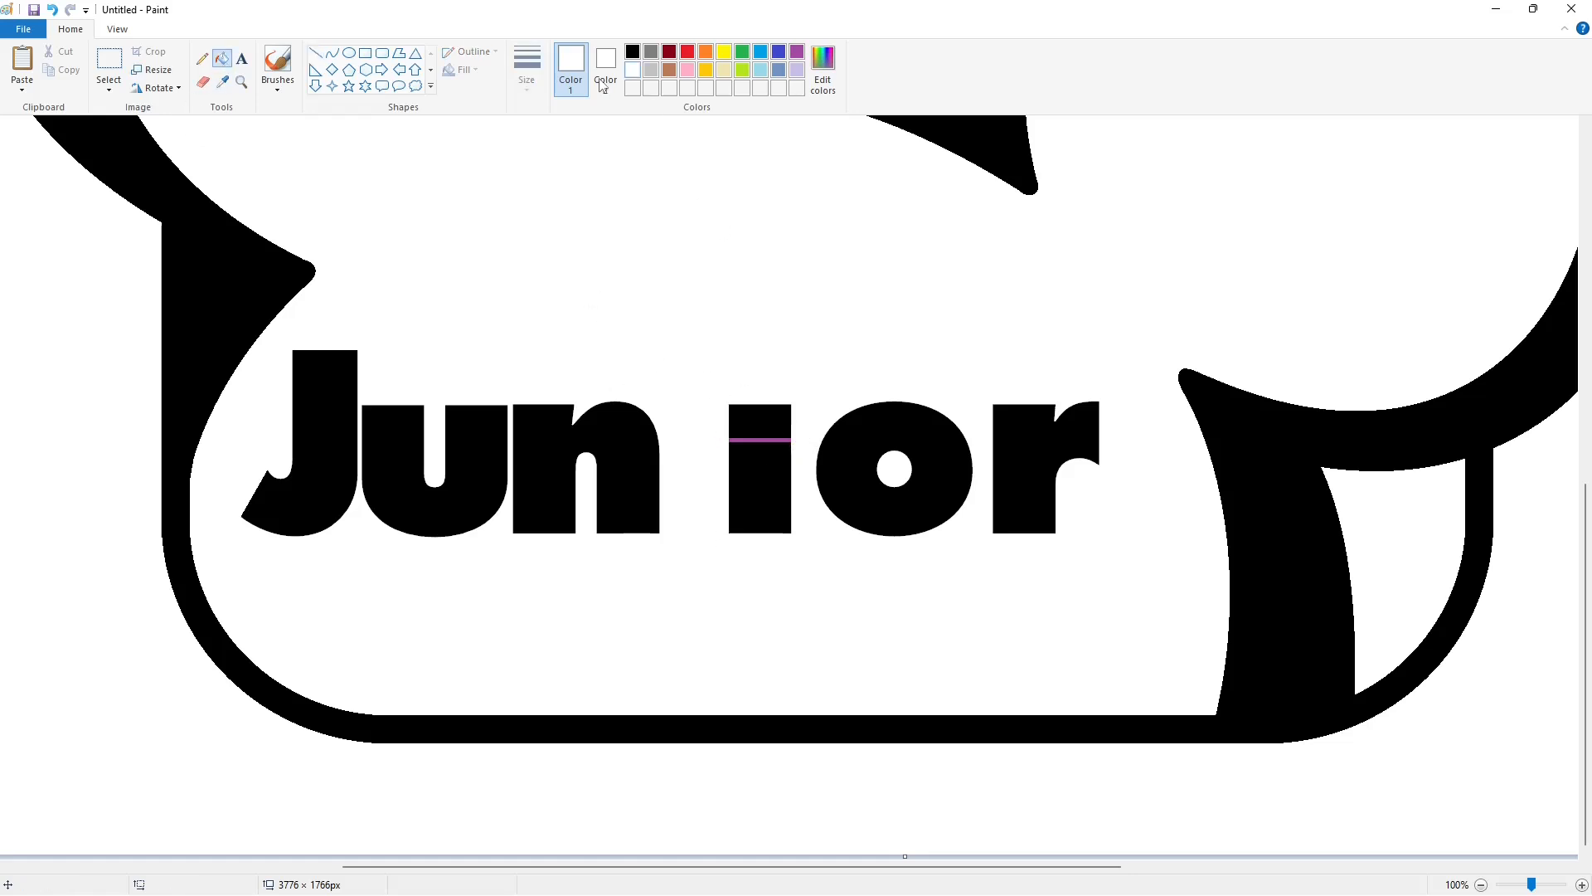
# Draw a small purple circle outline about 16 × 17 px and move it into the gap between the n and the i.
pyautogui.click(348, 53)
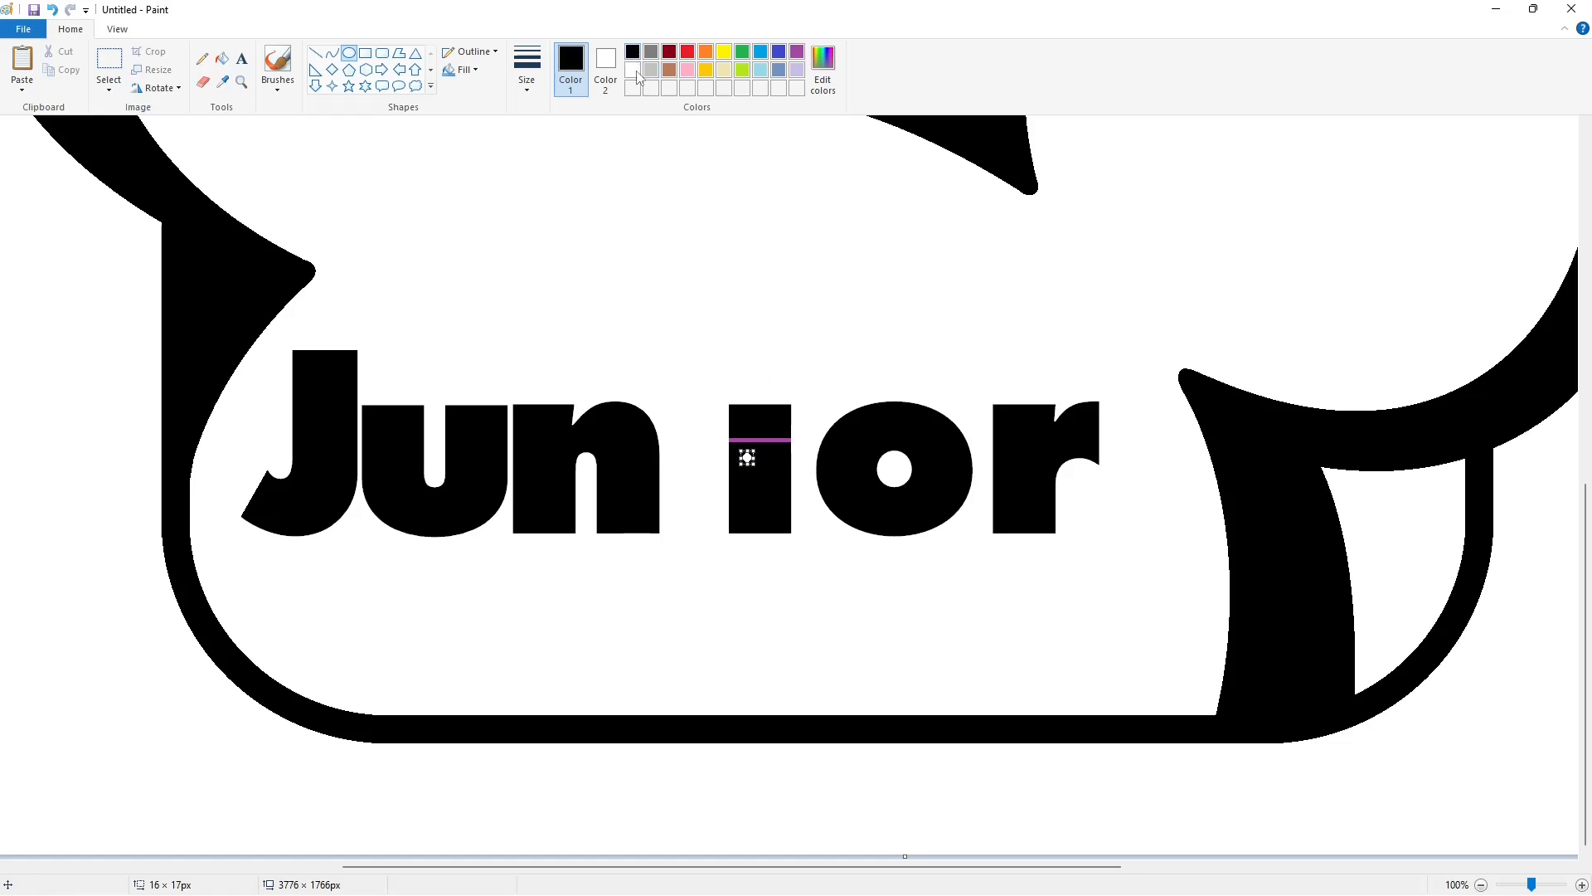
pyautogui.click(797, 51)
pyautogui.press('Left')
pyautogui.press('Left')
pyautogui.press('Left')
pyautogui.press('Left')
pyautogui.press('Left')
pyautogui.press('Left')
pyautogui.press('Left')
pyautogui.press('Left')
pyautogui.press('Left')
pyautogui.press('Left')
# Copy the small purple circle and place two copies side by side on the i, just below the purple line.
pyautogui.click(109, 58)
pyautogui.moveTo(678, 431); pyautogui.dragTo(708, 497)
pyautogui.hotkey('ctrl', 'c')
pyautogui.hotkey('ctrl', 'v')
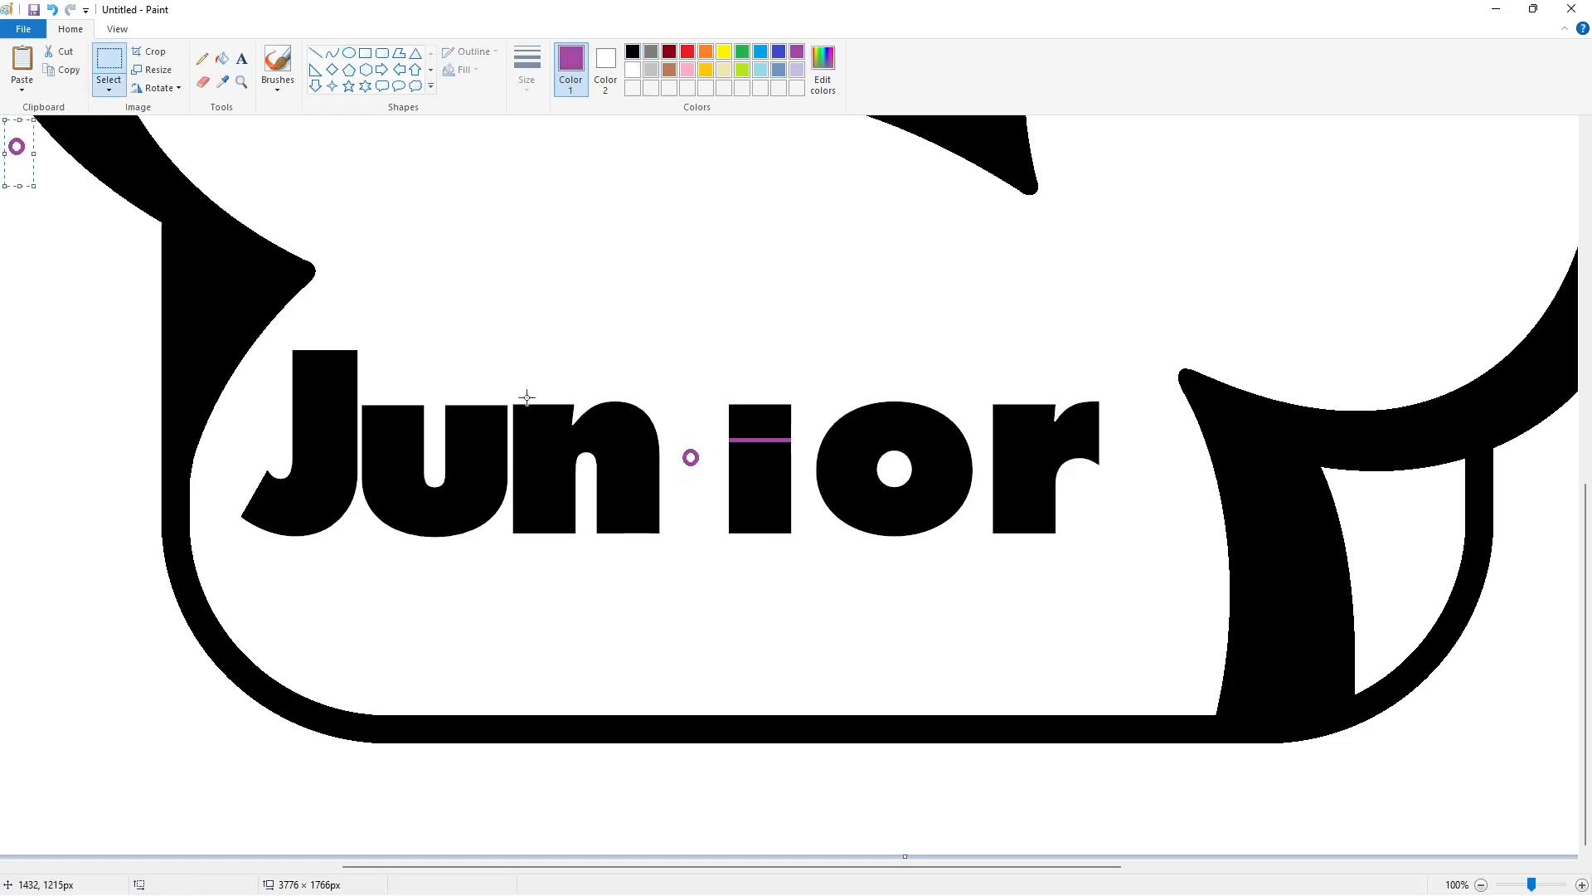
pyautogui.moveTo(18, 149); pyautogui.dragTo(747, 454)
pyautogui.hotkey('ctrl', 'v')
pyautogui.moveTo(17, 150); pyautogui.dragTo(769, 465)
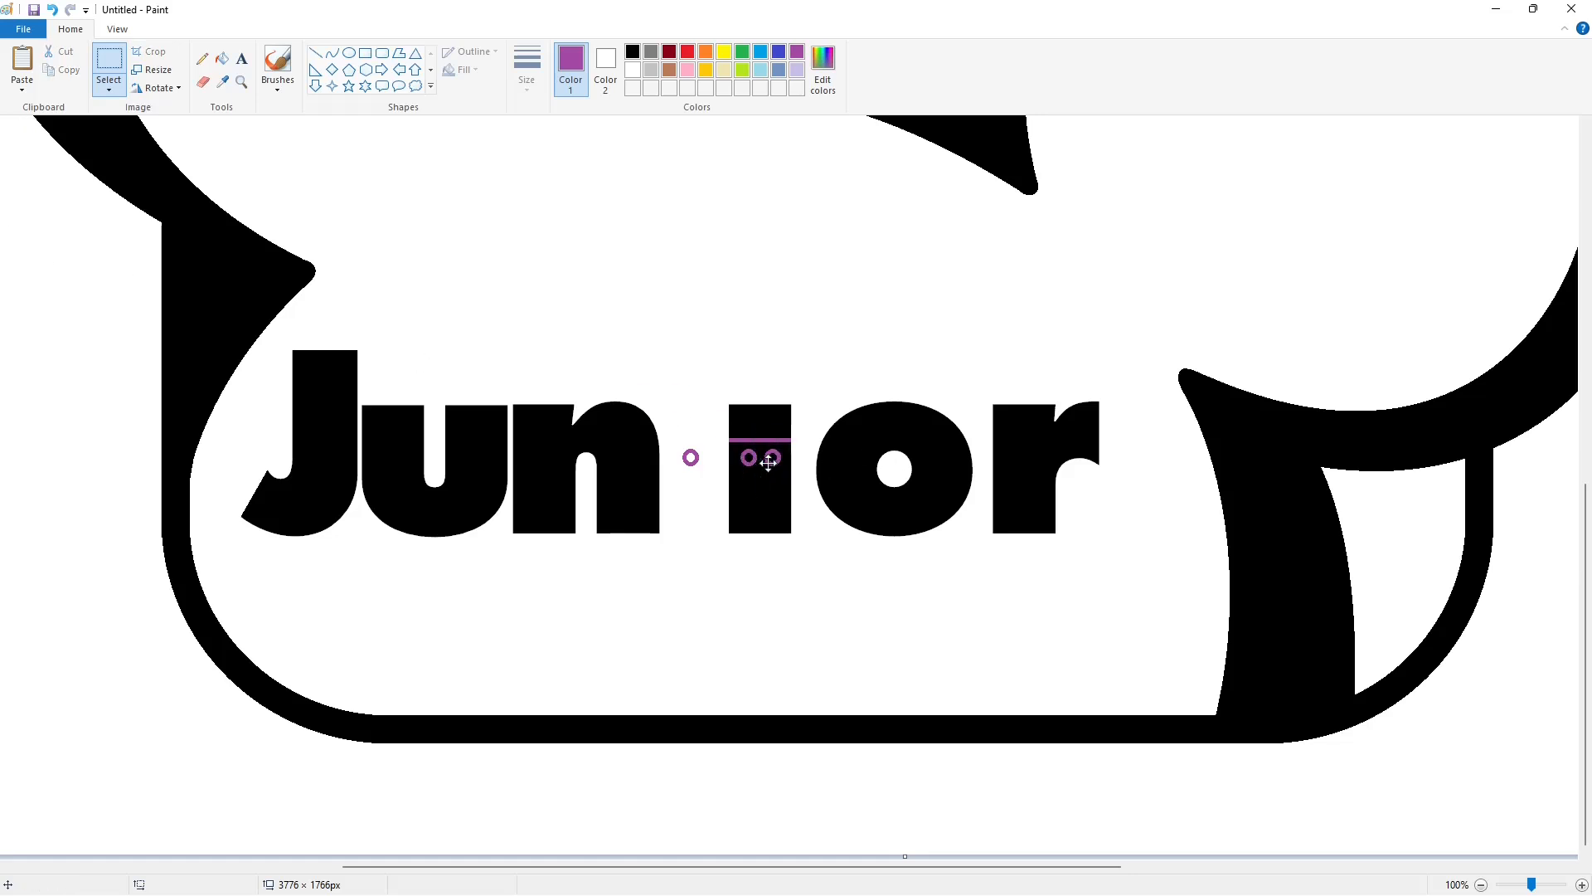
# Fill both circles and the part of the i above the line purple, and white out the spare circle.
pyautogui.click(222, 58)
pyautogui.click(748, 457)
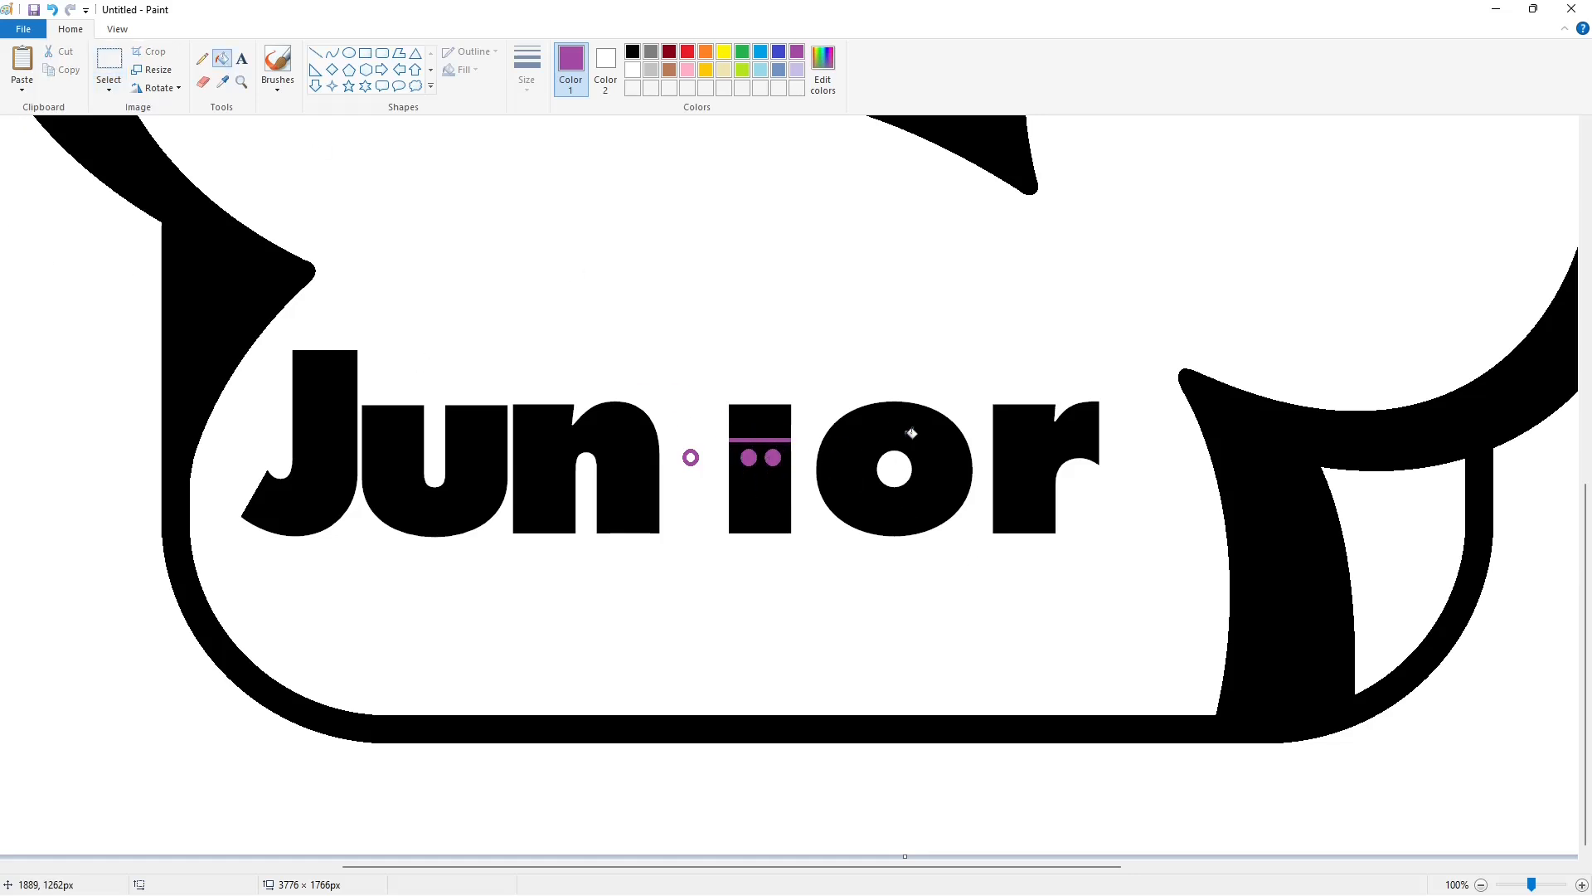
pyautogui.click(759, 419)
# Cut the decorated letter i and paste it beside the n, leaving only a thin gap.
pyautogui.click(109, 62)
pyautogui.moveTo(677, 323); pyautogui.dragTo(785, 595)
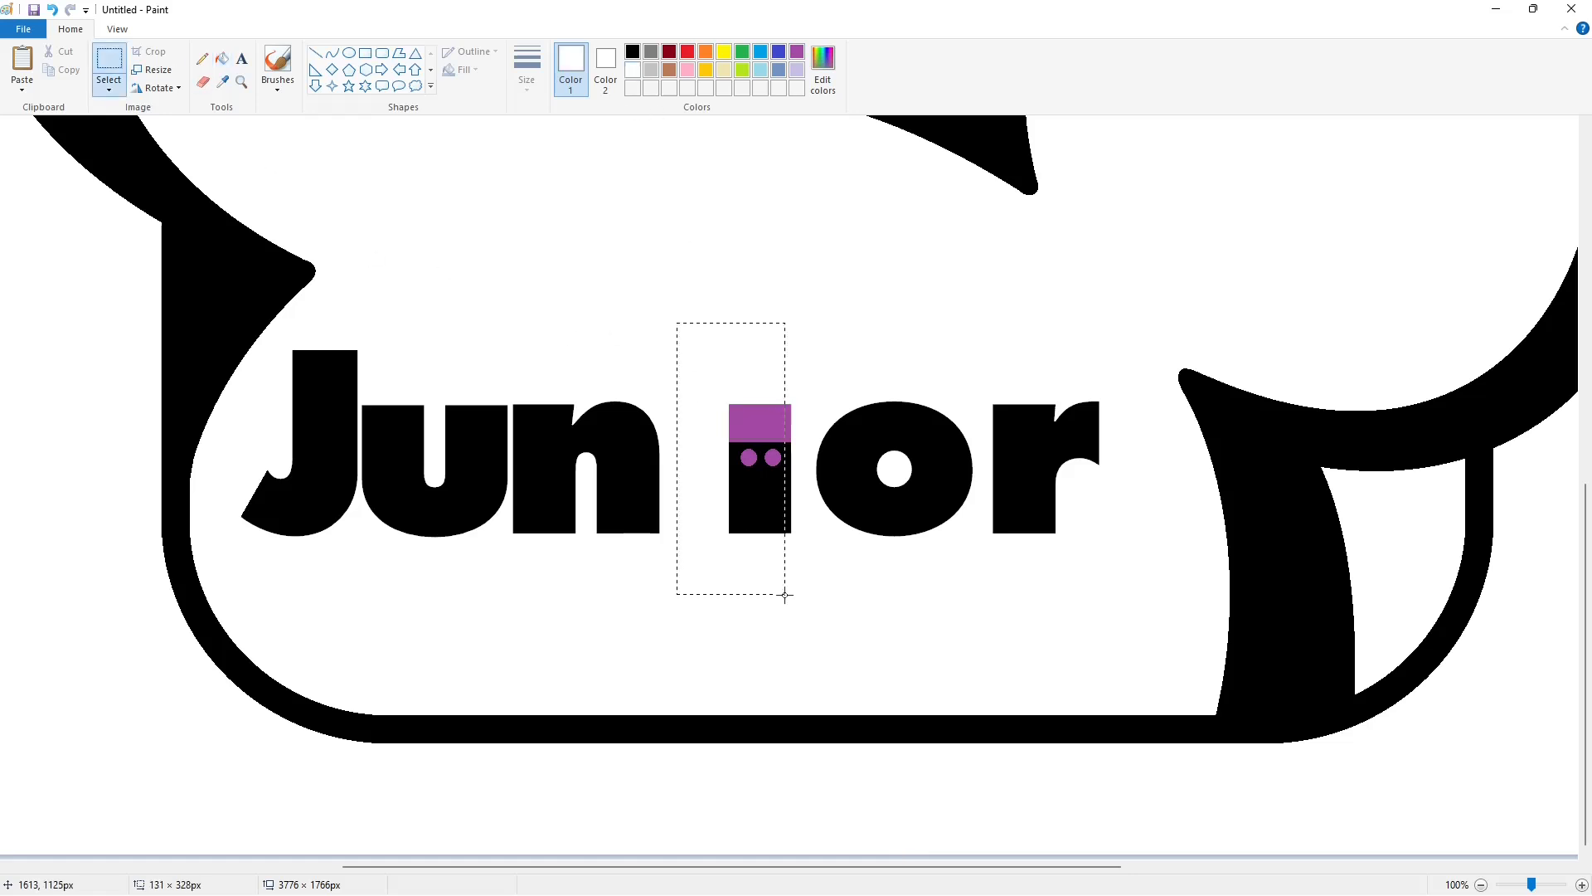
pyautogui.hotkey('ctrl', 'x')
pyautogui.hotkey('ctrl', 'v')
pyautogui.moveTo(124, 262); pyautogui.dragTo(707, 514)
# Draw a blue circle outline about 69 × 67 px and position it directly above the i as its dot.
pyautogui.moveTo(670, 428); pyautogui.dragTo(726, 489)
pyautogui.moveTo(670, 459); pyautogui.dragTo(699, 484)
pyautogui.press('Up')
pyautogui.press('Up')
pyautogui.press('Up')
pyautogui.press('Up')
pyautogui.press('Up')
pyautogui.press('Up')
pyautogui.press('Up')
pyautogui.press('Up')
pyautogui.press('Up')
pyautogui.press('Up')
pyautogui.press('Up')
pyautogui.press('Up')
pyautogui.press('Up')
pyautogui.press('Up')
pyautogui.press('Up')
pyautogui.press('Up')
pyautogui.press('Up')
pyautogui.press('Up')
pyautogui.press('Up')
pyautogui.press('Up')
pyautogui.press('Up')
pyautogui.press('Up')
pyautogui.press('Up')
pyautogui.press('Up')
pyautogui.press('Up')
pyautogui.press('Up')
pyautogui.press('Up')
pyautogui.press('Up')
pyautogui.press('Up')
pyautogui.press('Up')
pyautogui.press('Up')
pyautogui.press('Up')
pyautogui.press('Up')
pyautogui.press('Up')
pyautogui.press('Up')
pyautogui.press('Up')
pyautogui.press('Up')
pyautogui.press('Up')
pyautogui.press('Up')
pyautogui.press('Up')
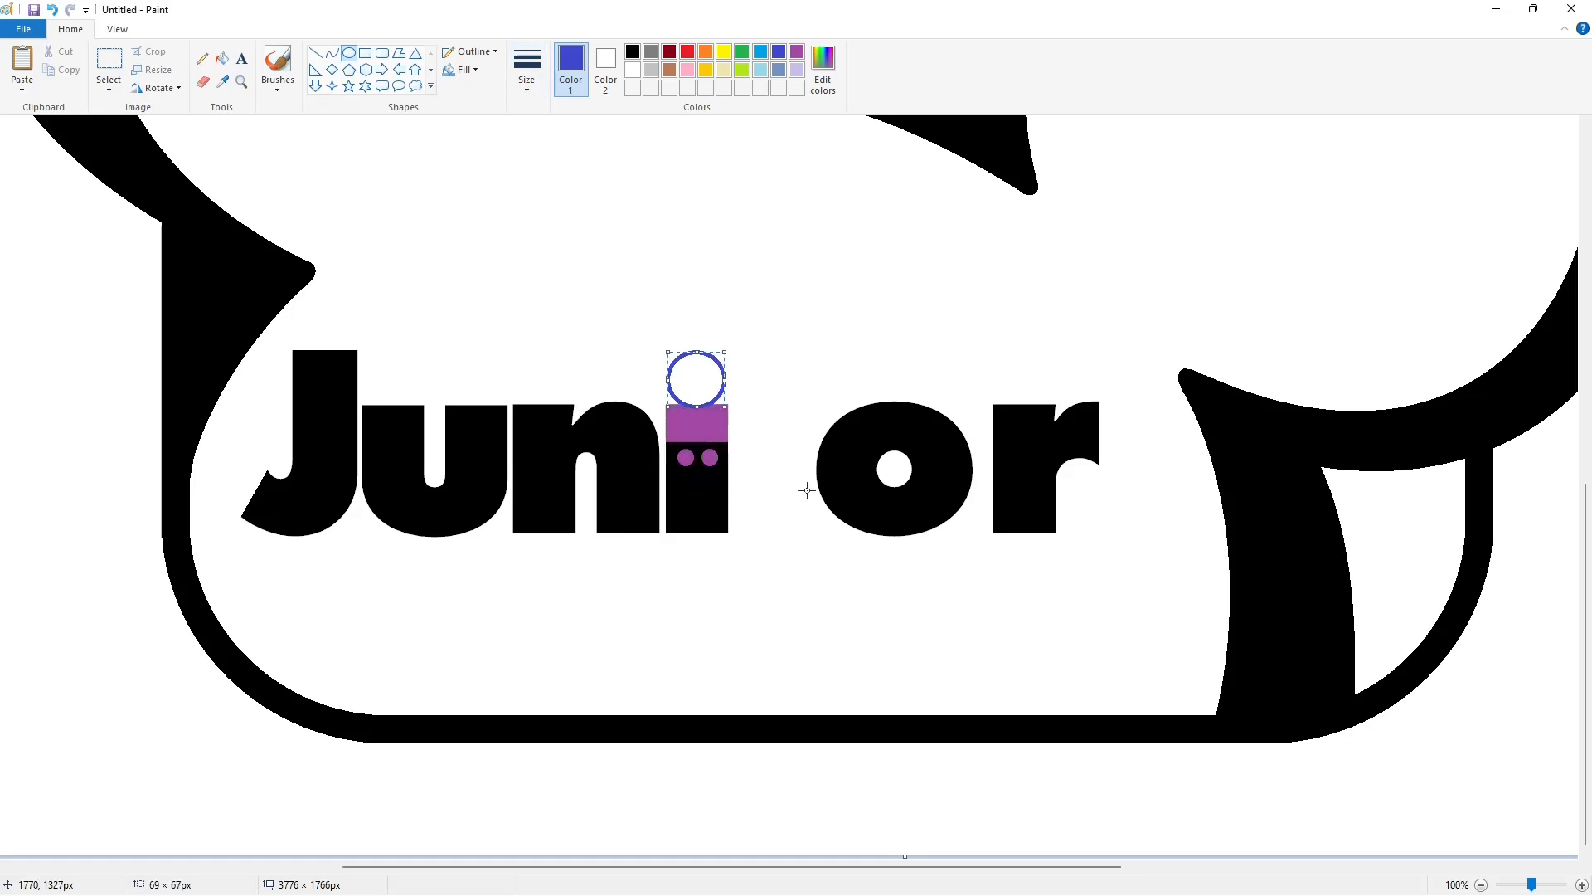
# Fill the circle above the i and its outline solid black.
pyautogui.click(615, 317)
pyautogui.click(222, 59)
pyautogui.click(695, 369)
pyautogui.click(633, 52)
pyautogui.click(695, 369)
# Draw a small circle in the empty area above the n and fill it solid black for an ear.
pyautogui.click(352, 54)
pyautogui.moveTo(510, 264); pyautogui.dragTo(546, 301)
pyautogui.click(601, 292)
pyautogui.click(223, 59)
pyautogui.click(527, 283)
# Copy the small black circle and attach the copy to the upper left of the i's dot as an ear.
pyautogui.click(109, 61)
pyautogui.moveTo(469, 214); pyautogui.dragTo(595, 346)
pyautogui.hotkey('ctrl', 'c')
pyautogui.hotkey('ctrl', 'v')
pyautogui.moveTo(64, 186); pyautogui.dragTo(671, 329)
pyautogui.press('Right')
pyautogui.press('Right')
pyautogui.press('Right')
pyautogui.press('Down')
pyautogui.press('Down')
# Attach a second copy of the ear to the upper right of the i's dot and white out the original small circle.
pyautogui.click(799, 320)
pyautogui.hotkey('ctrl', 'v')
pyautogui.moveTo(65, 177); pyautogui.dragTo(987, 627)
pyautogui.click(222, 59)
pyautogui.click(633, 70)
pyautogui.click(527, 283)
# Cut the letter o and paste it close beside the i, leaving only a thin gap.
pyautogui.click(109, 62)
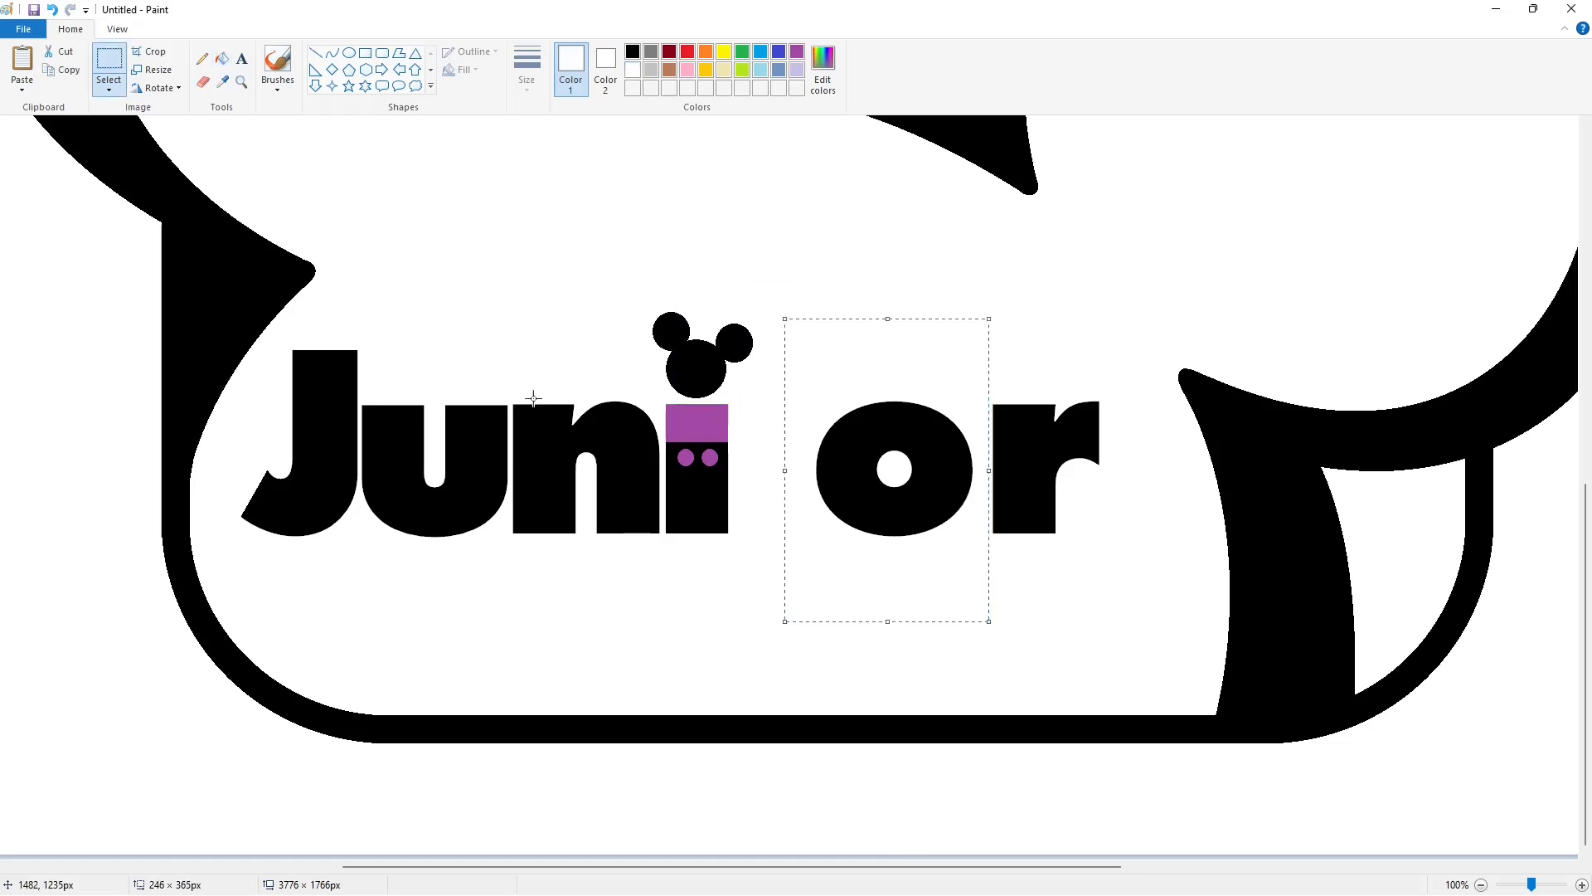
pyautogui.hotkey('ctrl', 'x')
pyautogui.hotkey('ctrl', 'v')
pyautogui.moveTo(119, 286); pyautogui.dragTo(816, 484)
# Cut the letter r and paste it close beside the o, leaving only a thin gap.
pyautogui.moveTo(916, 341); pyautogui.dragTo(1127, 638)
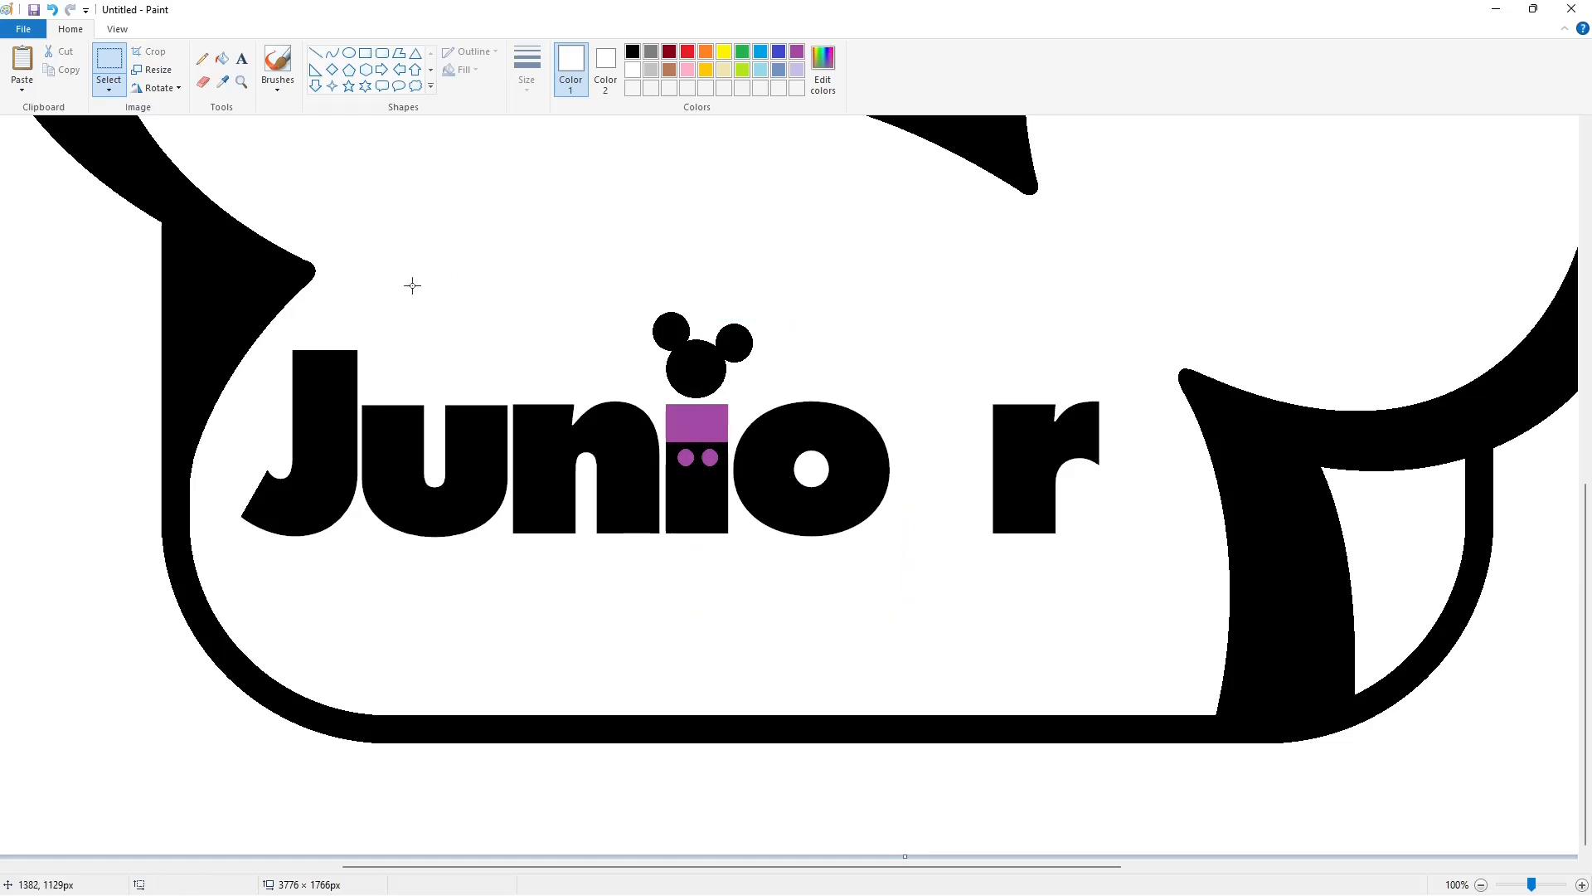
pyautogui.hotkey('ctrl', 'x')
pyautogui.hotkey('ctrl', 'v')
pyautogui.moveTo(144, 296); pyautogui.dragTo(871, 488)
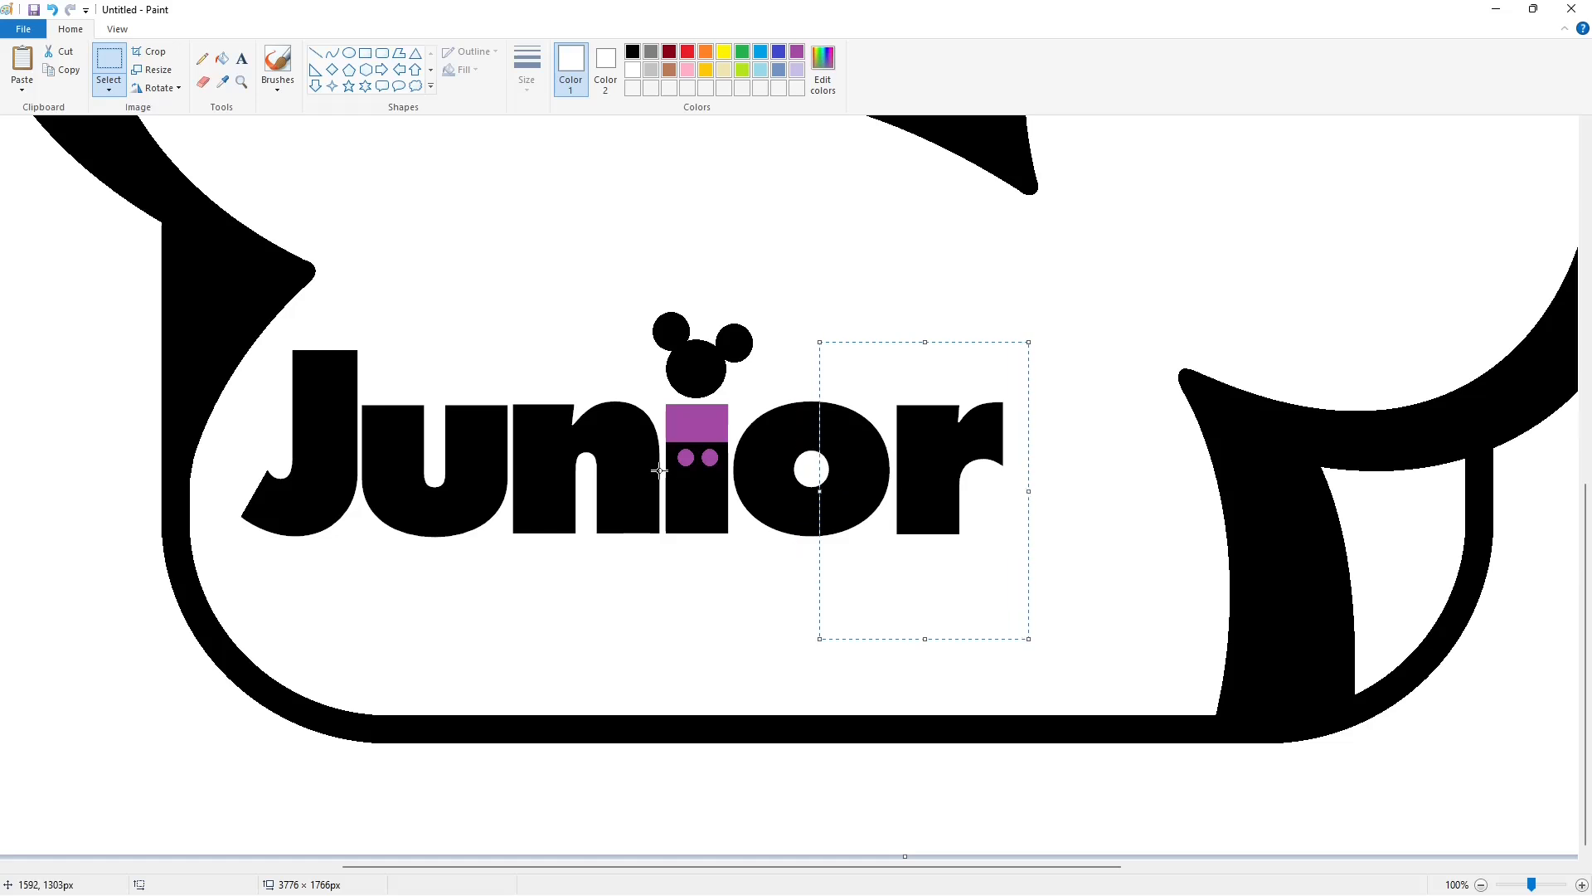
# Copy the whole Junior wordmark and place the copy in the empty lower-right area of the canvas, outside the frame.
pyautogui.keyDown('ctrl'); pyautogui.scroll(-1, 757, 415); pyautogui.keyUp('ctrl')
pyautogui.moveTo(863, 569); pyautogui.dragTo(455, 719)
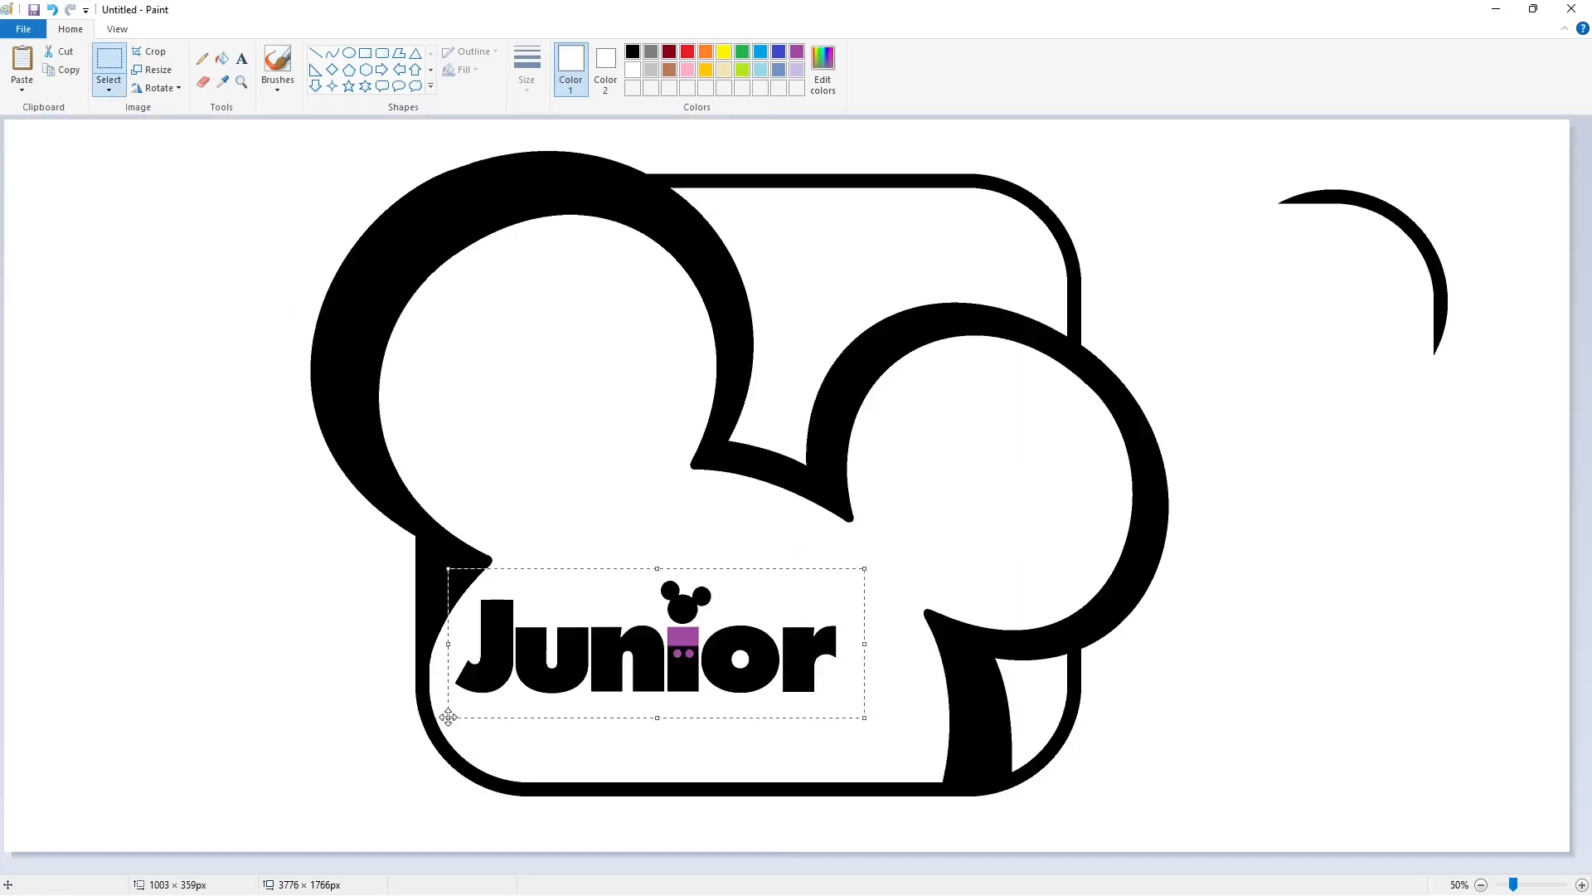
pyautogui.hotkey('ctrl', 'c')
pyautogui.hotkey('ctrl', 'v')
pyautogui.moveTo(190, 190); pyautogui.dragTo(1356, 768)
# Cover the original Junior wordmark inside the frame with solid white rectangles.
pyautogui.click(221, 58)
pyautogui.click(366, 53)
pyautogui.moveTo(844, 580)
pyautogui.mouseDown()
pyautogui.moveTo(664, 709)
pyautogui.moveTo(537, 712)
pyautogui.mouseUp()
pyautogui.click(692, 560)
pyautogui.moveTo(454, 643); pyautogui.dragTo(547, 704)
pyautogui.click(471, 592)
pyautogui.moveTo(471, 592); pyautogui.dragTo(677, 680)
pyautogui.click(689, 618)
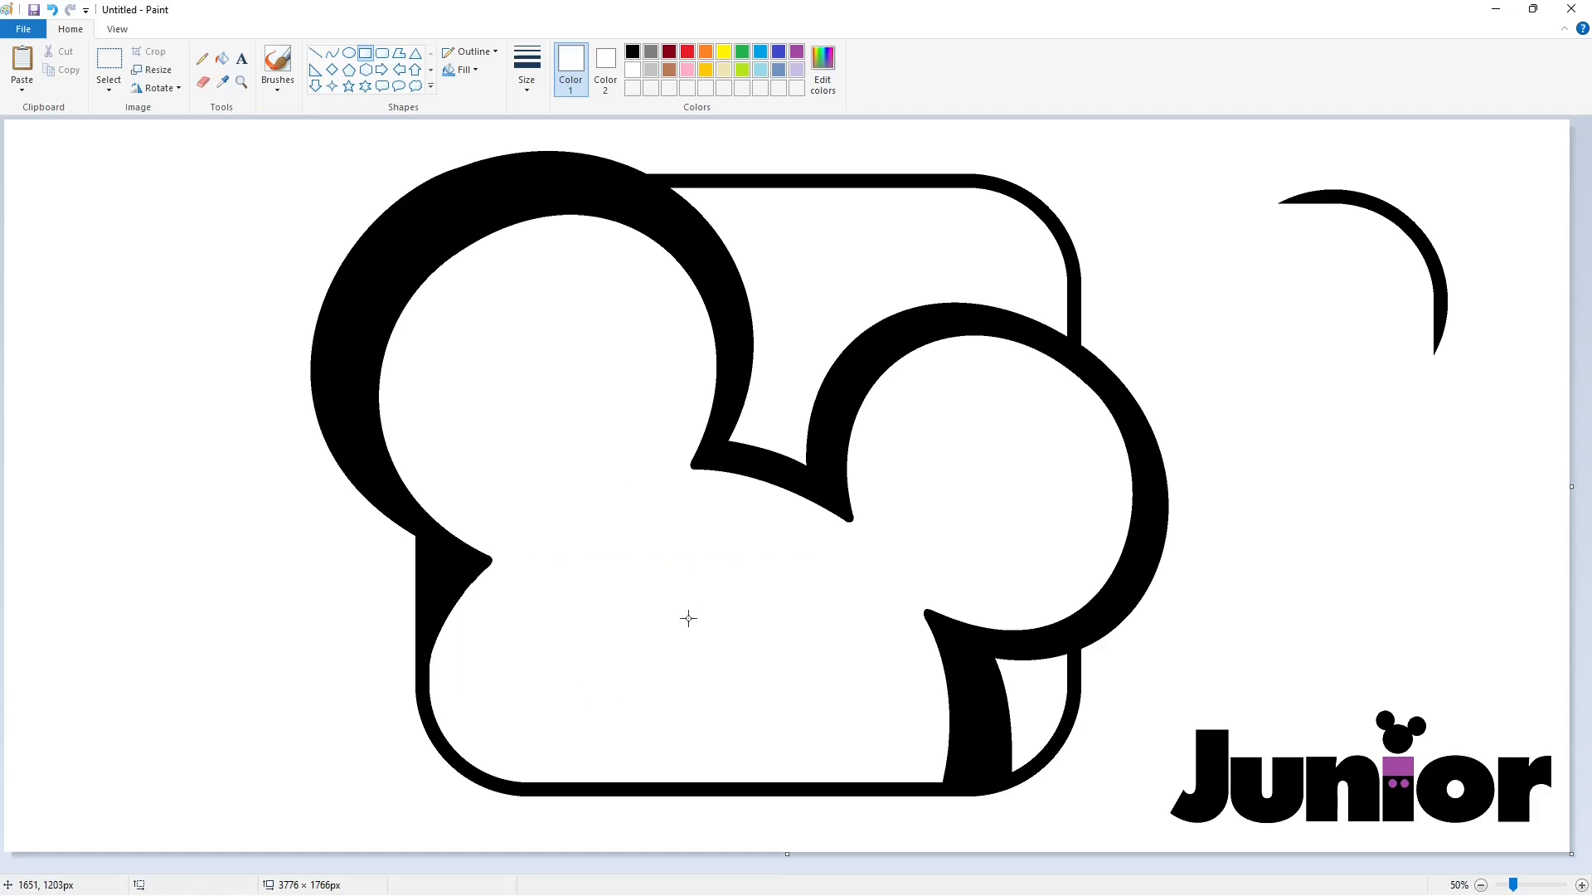
# Paste a copy of the Junior wordmark inside the lower part of the frame and delete the spare one outside it.
pyautogui.moveTo(1137, 673); pyautogui.dragTo(1568, 854)
pyautogui.hotkey('ctrl', 'z')
pyautogui.click(109, 60)
pyautogui.hotkey('ctrl', 'c')
pyautogui.hotkey('ctrl', 'v')
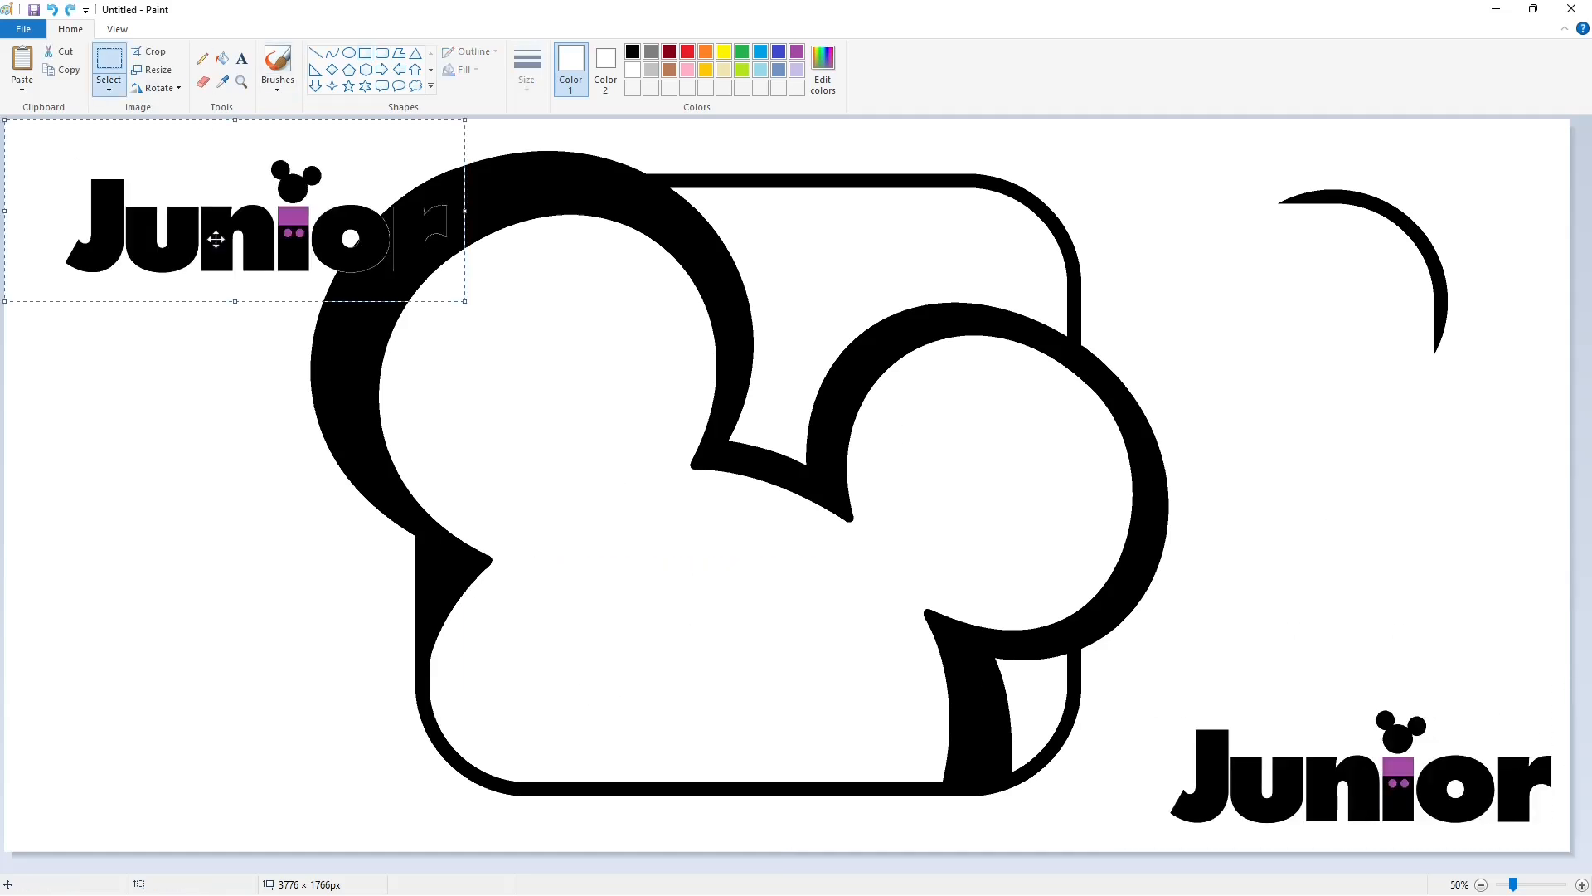
pyautogui.moveTo(237, 242); pyautogui.dragTo(691, 657)
pyautogui.click(1053, 615)
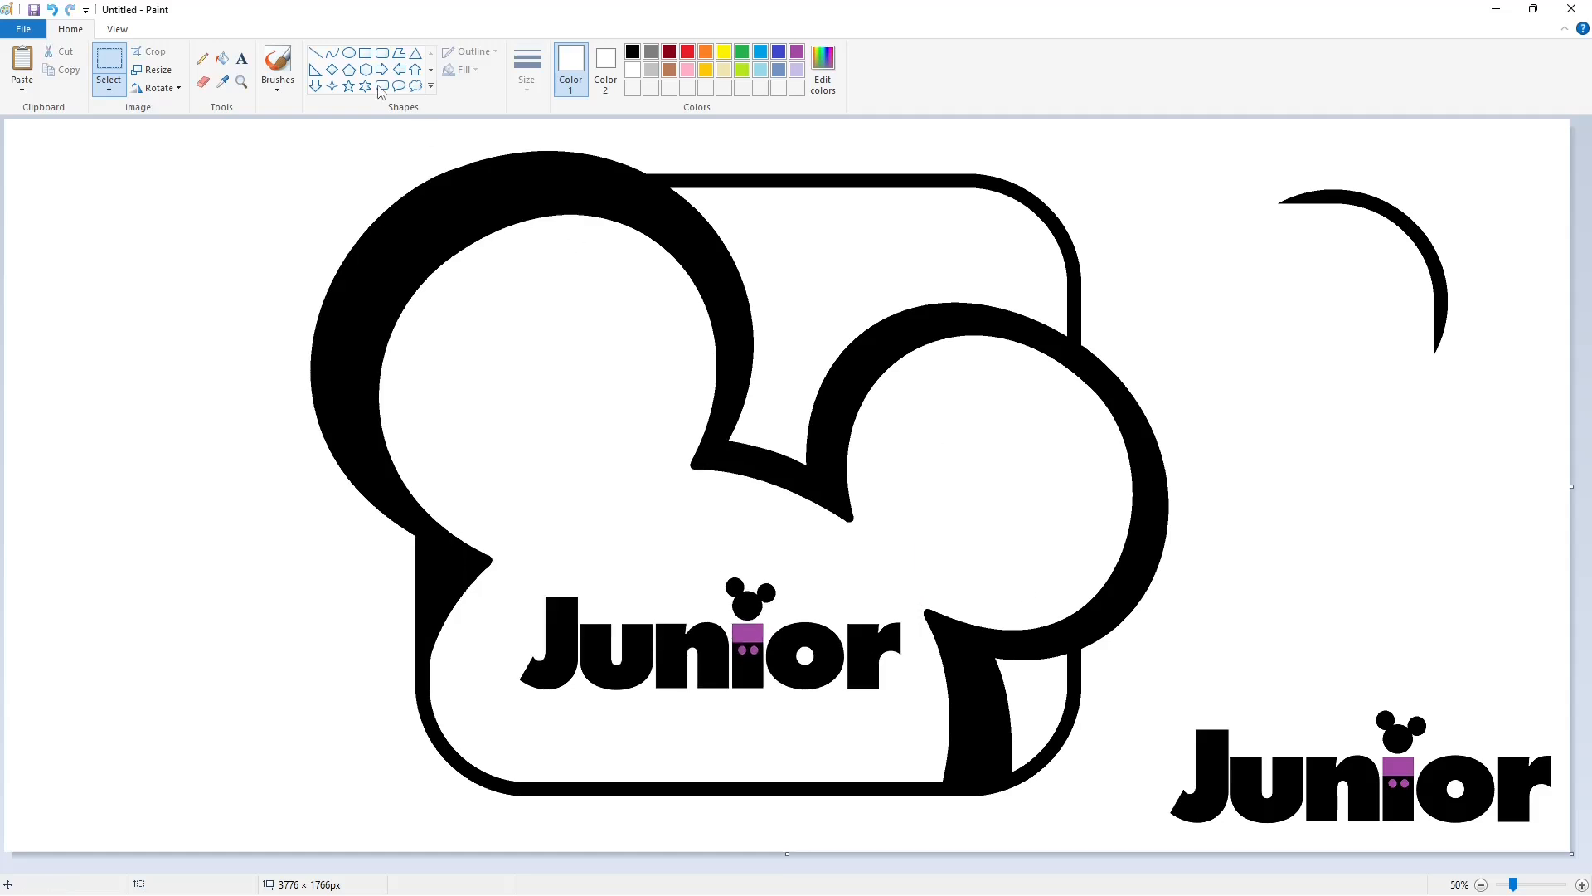
pyautogui.moveTo(1121, 684); pyautogui.dragTo(1550, 839)
pyautogui.press('Delete')
# White out the stray arc beside the logo and fill the area inside the ear outlines yellow.
pyautogui.click(222, 58)
pyautogui.click(1357, 197)
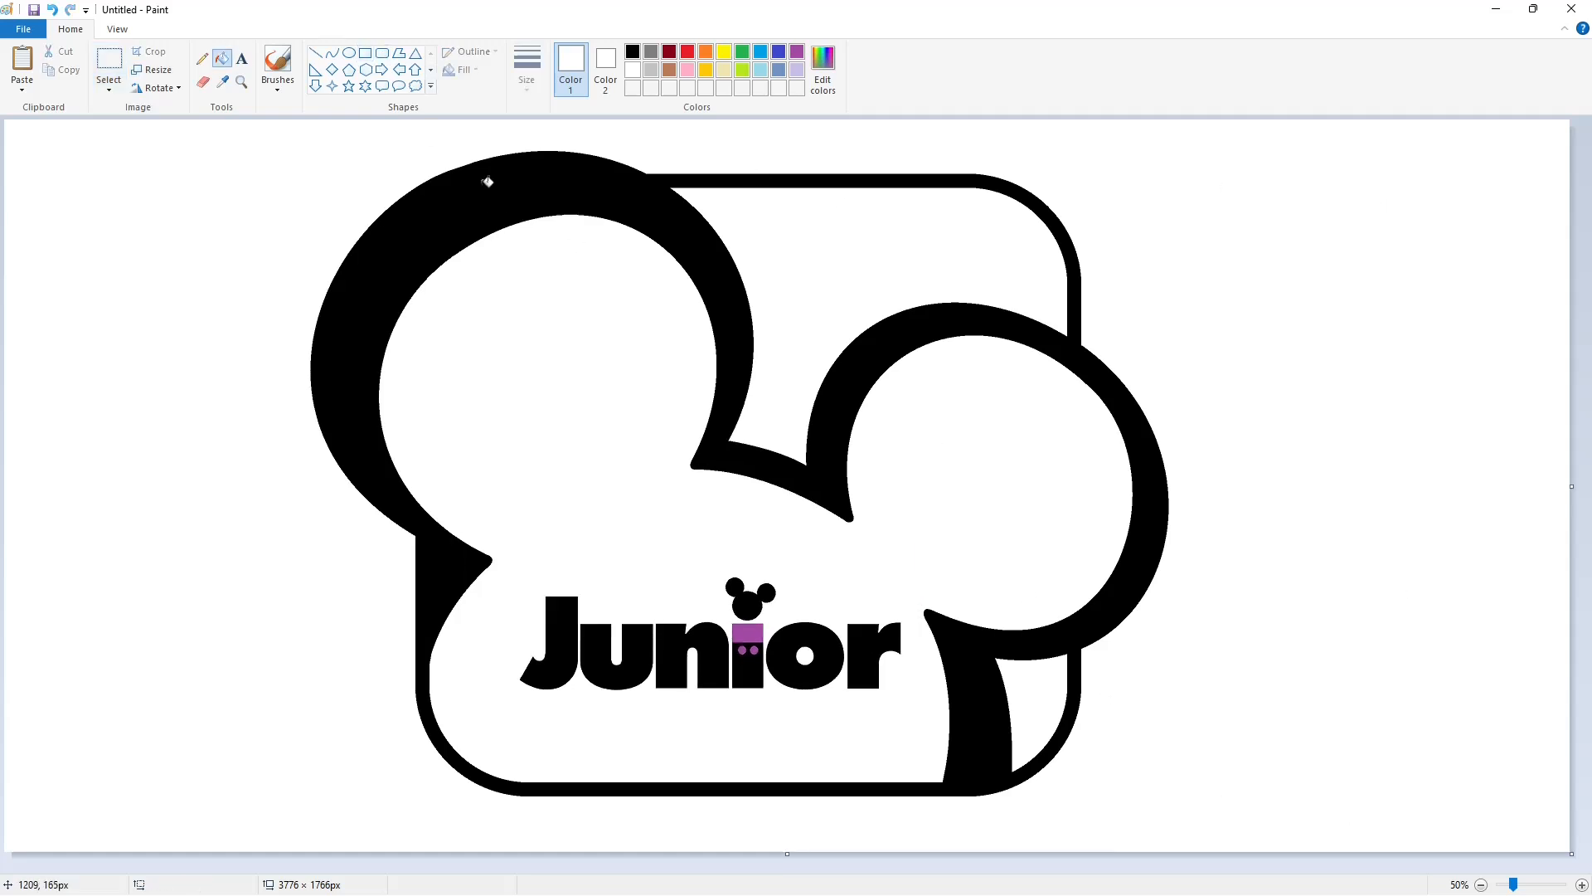
pyautogui.click(724, 51)
pyautogui.click(617, 332)
# Add the text "Disney" in red Waltograph lettering with a transparent background, positioned above the Junior wordmark.
pyautogui.click(247, 61)
pyautogui.click(684, 54)
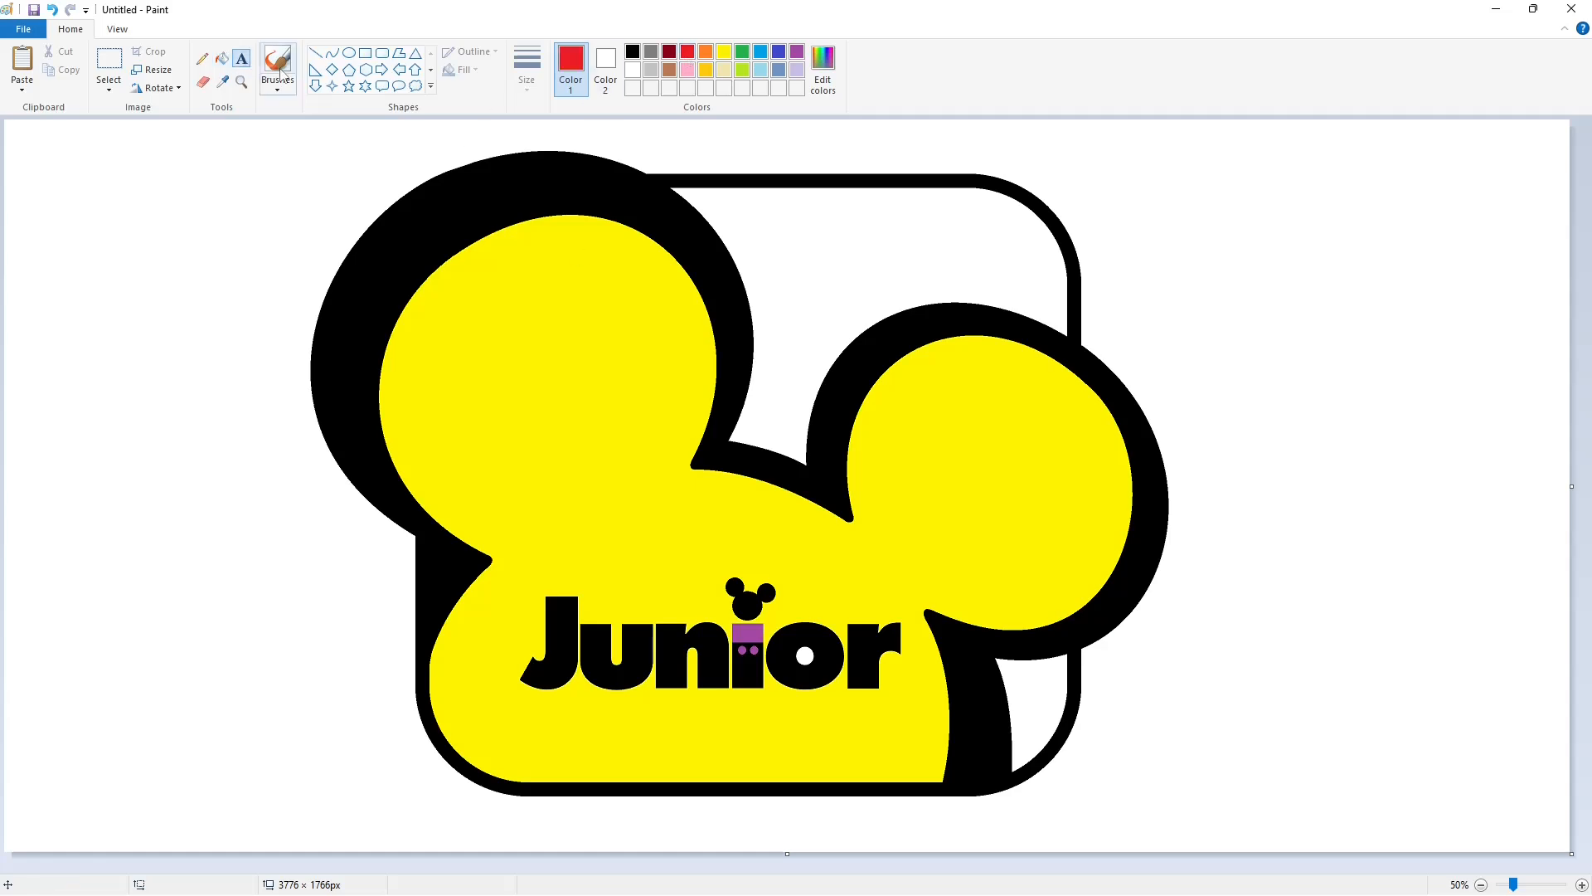
pyautogui.click(462, 510)
pyautogui.click(200, 58)
pyautogui.moveTo(237, 259); pyautogui.dragTo(232, 547)
pyautogui.click(199, 540)
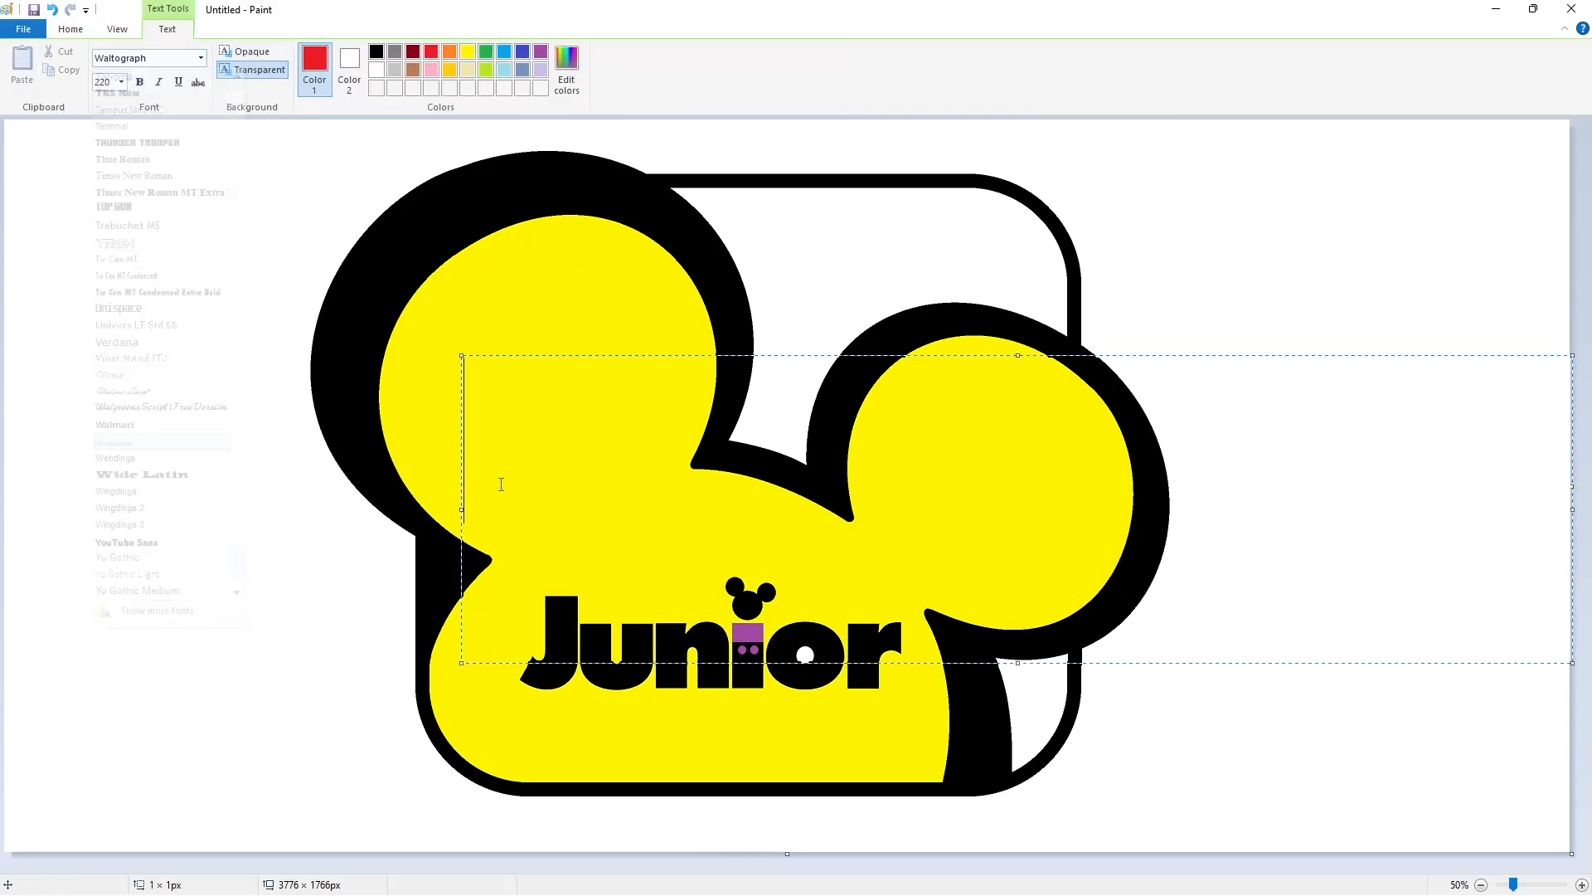
pyautogui.write('Disney')
pyautogui.moveTo(462, 356); pyautogui.dragTo(442, 489)
# Set the font size of the Disney text to 200.
pyautogui.hotkey('ctrl', 'a')
pyautogui.click(121, 83)
pyautogui.write('200')
pyautogui.press('Return')
# Try the font sizes 190 and 180 on the Disney text.
pyautogui.click(661, 547)
pyautogui.hotkey('ctrl', 'a')
pyautogui.click(121, 82)
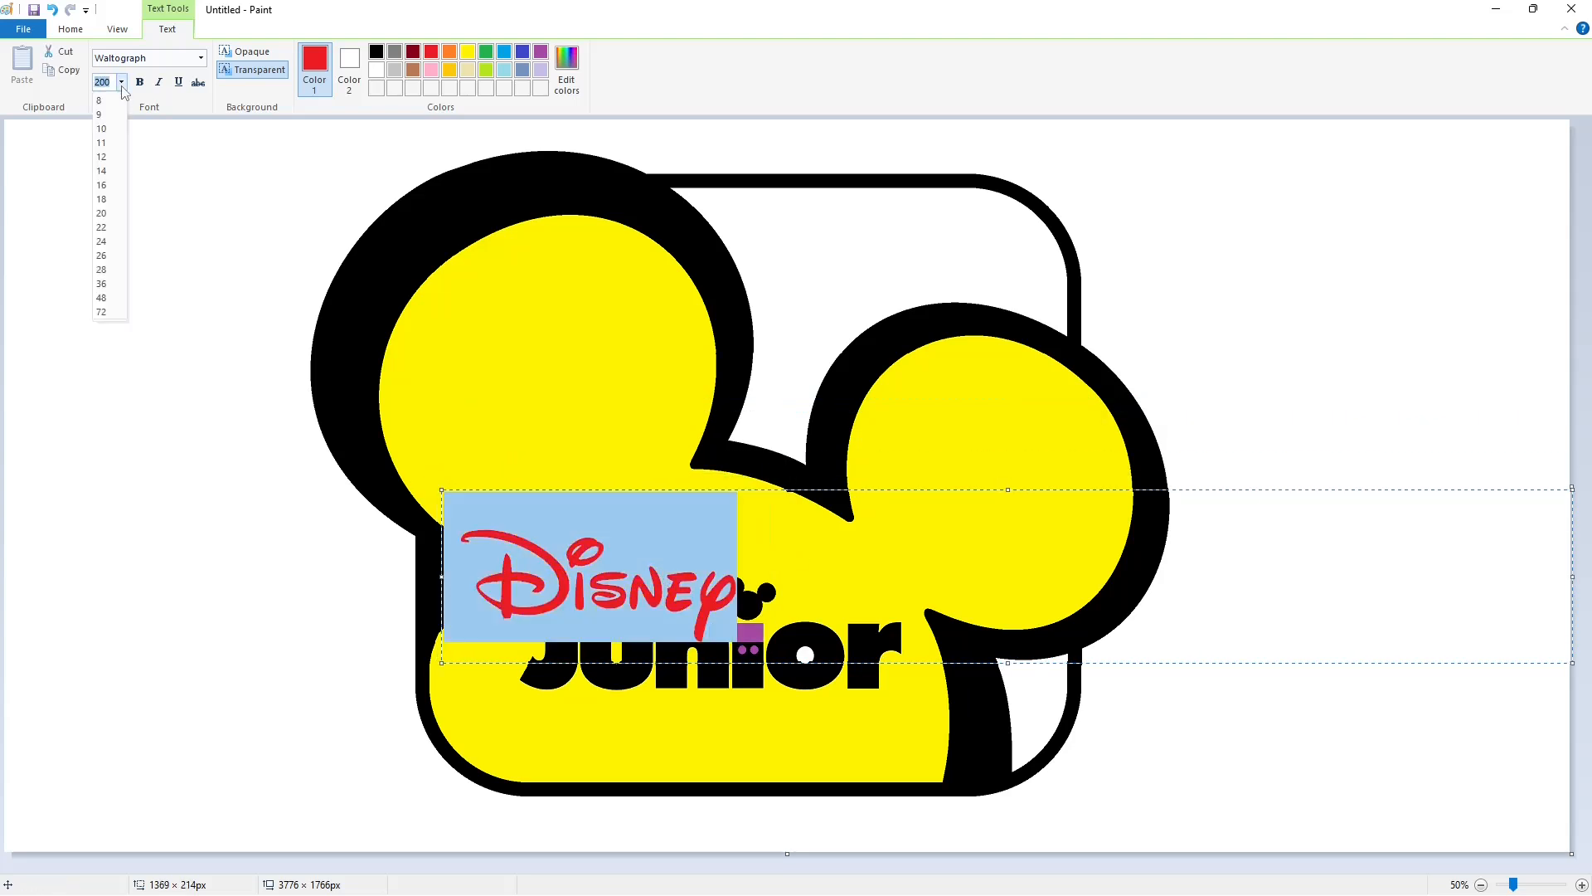
pyautogui.write('190')
pyautogui.press('Return')
pyautogui.click(842, 564)
pyautogui.hotkey('ctrl', 'a')
pyautogui.click(121, 82)
pyautogui.write('180')
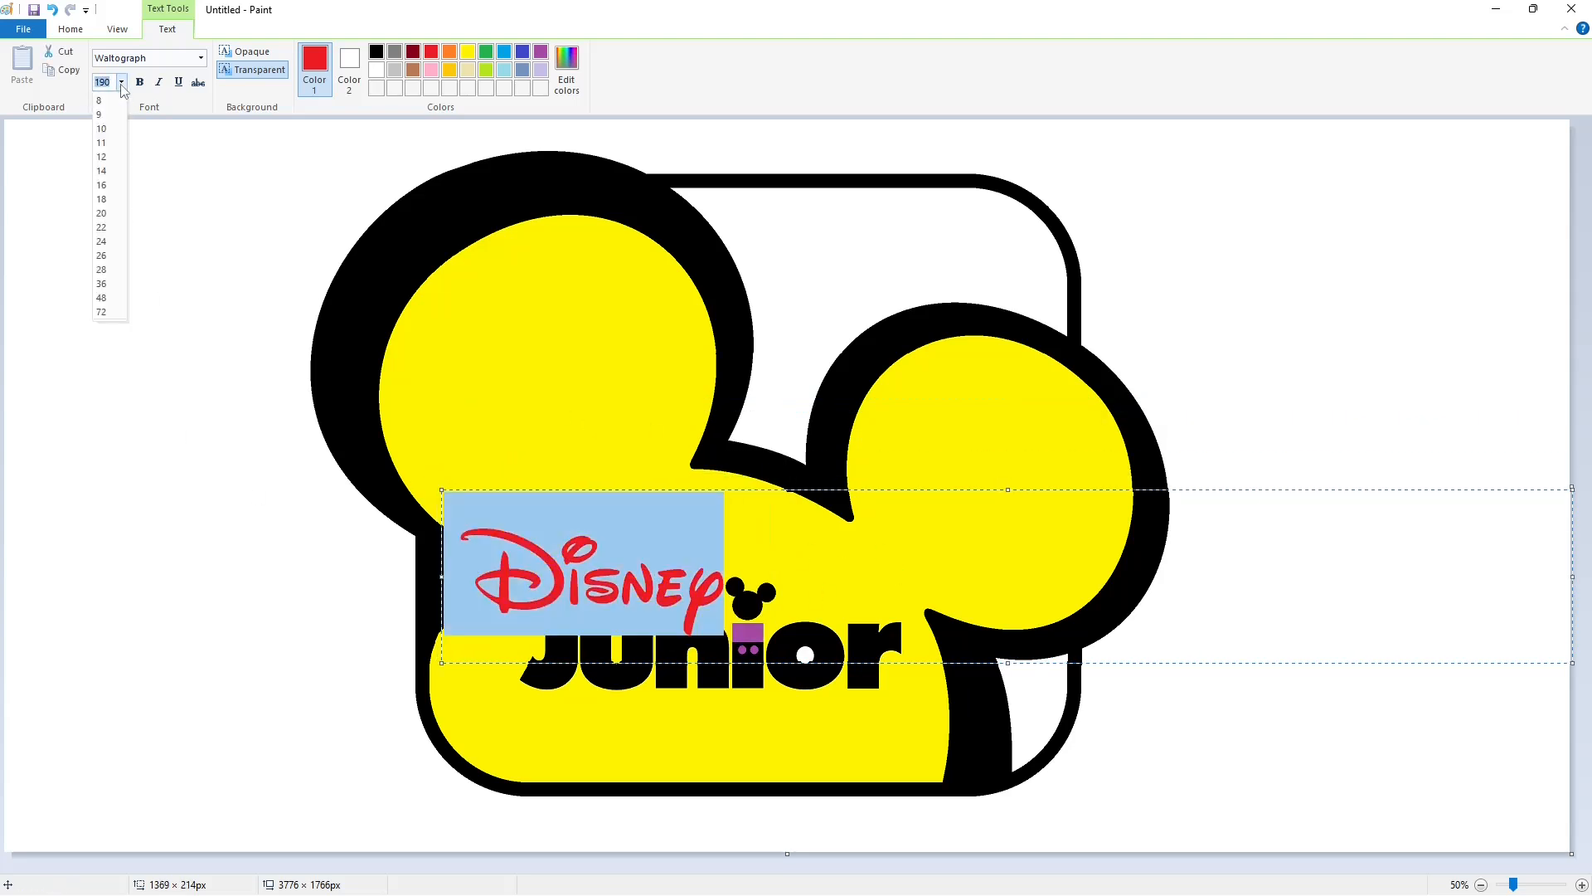
pyautogui.press('Return')
# Move the Disney text slightly down and right, set its font size to 170, and place it on the logo.
pyautogui.click(442, 486)
pyautogui.moveTo(441, 488); pyautogui.dragTo(465, 502)
pyautogui.hotkey('ctrl', 'a')
pyautogui.click(121, 82)
pyautogui.write('170')
pyautogui.press('Return')
pyautogui.click(810, 578)
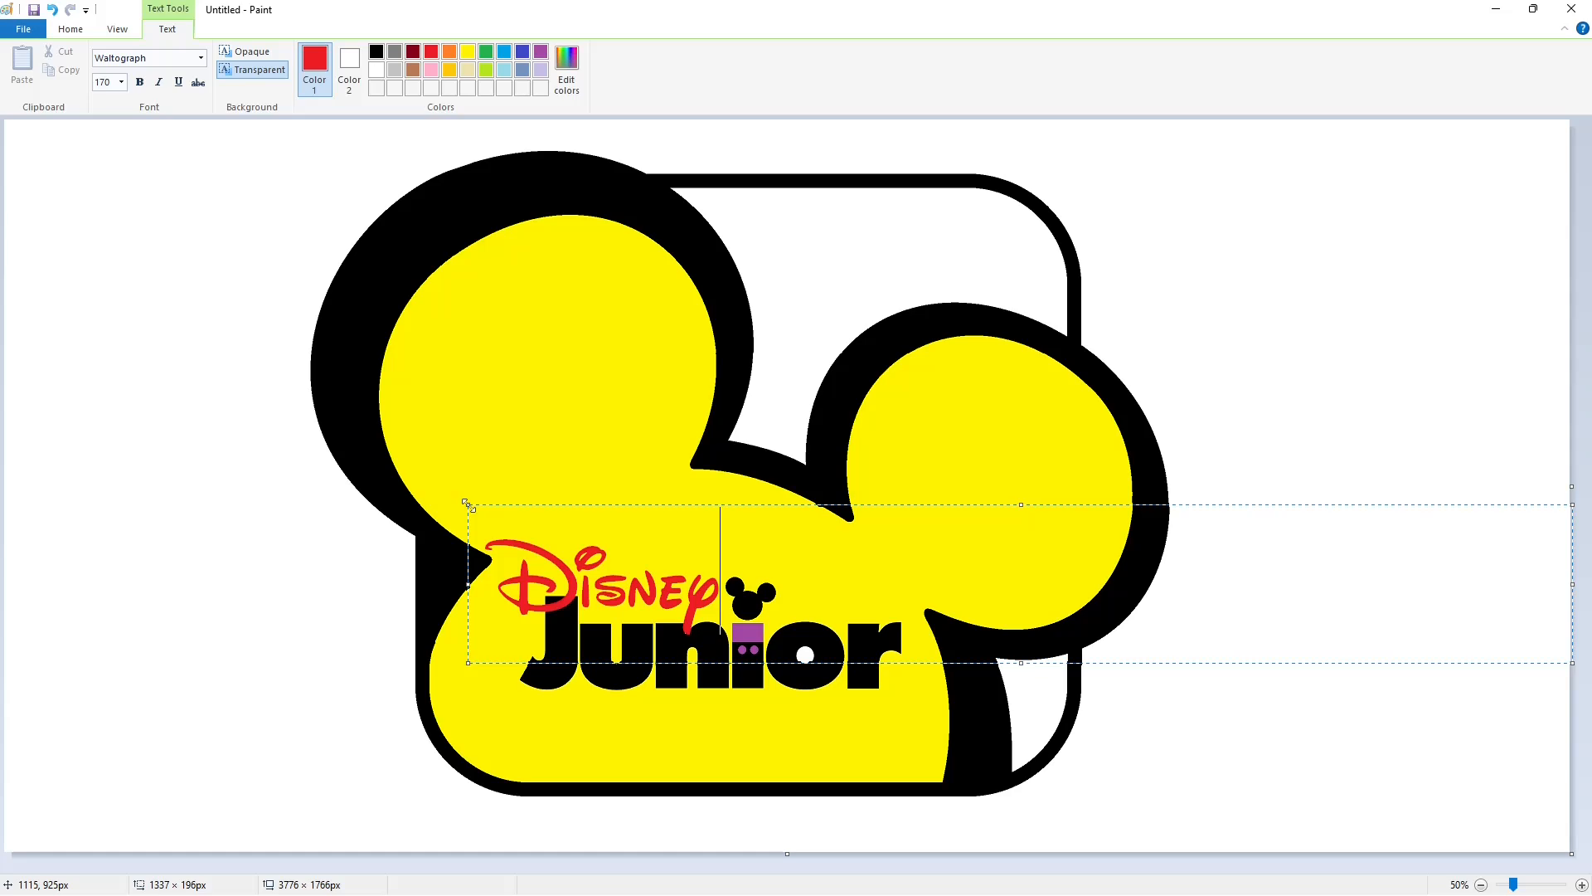
pyautogui.click(1164, 668)
# Touch up the tiny gap where the tail of the Disney y meets the letter n with a short black line.
pyautogui.click(1582, 885)
pyautogui.scroll(-7, 680, 725)
pyautogui.moveTo(612, 867); pyautogui.dragTo(895, 865)
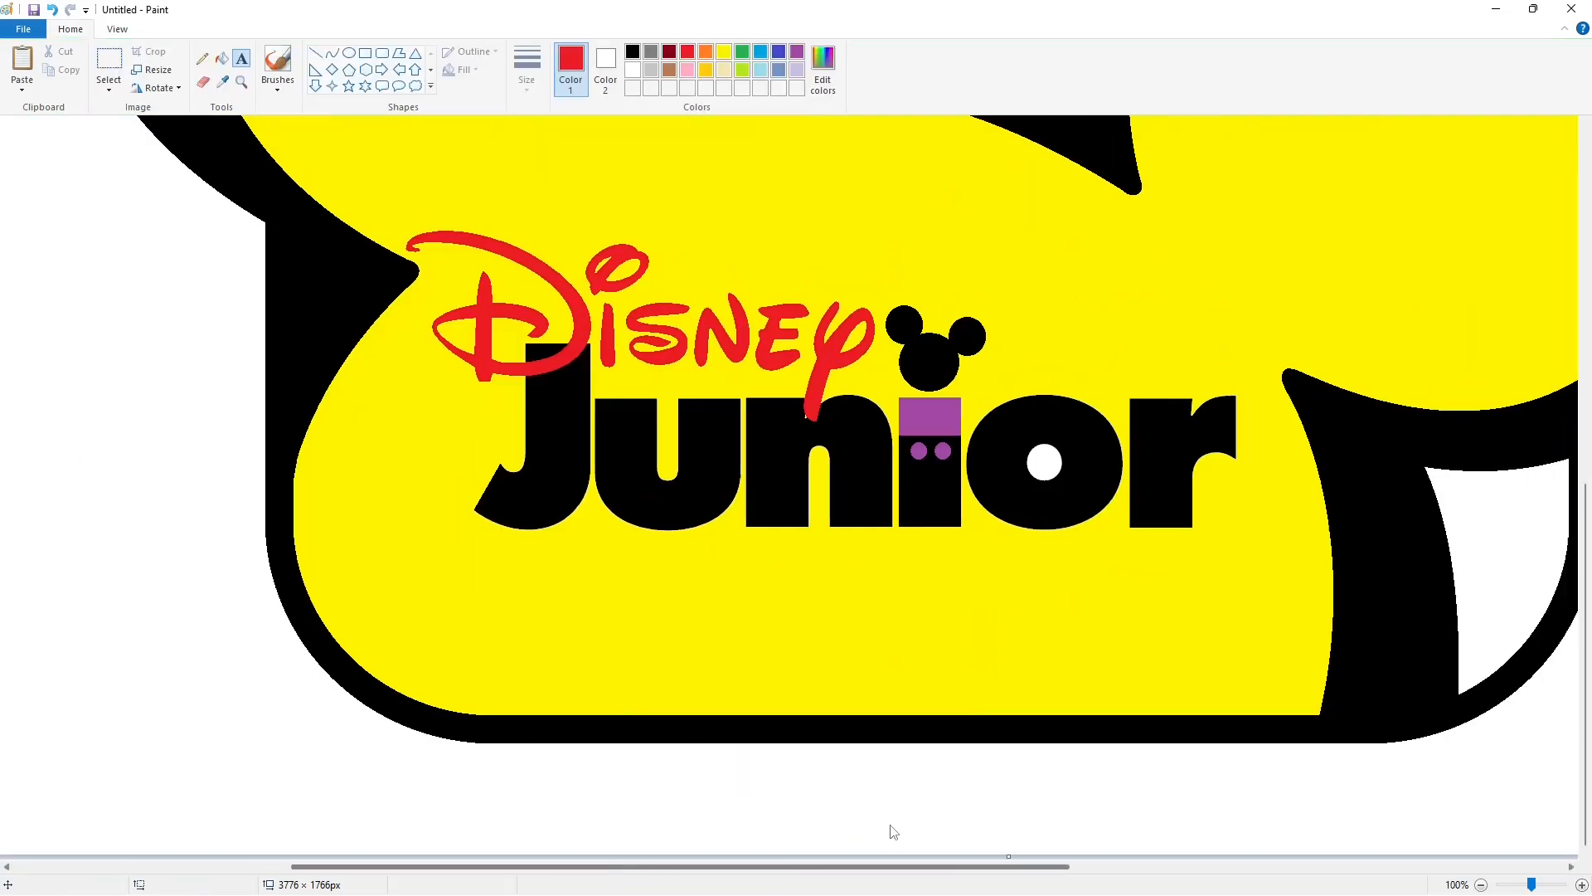
pyautogui.click(316, 54)
pyautogui.click(633, 51)
pyautogui.moveTo(803, 413); pyautogui.dragTo(816, 429)
pyautogui.click(884, 438)
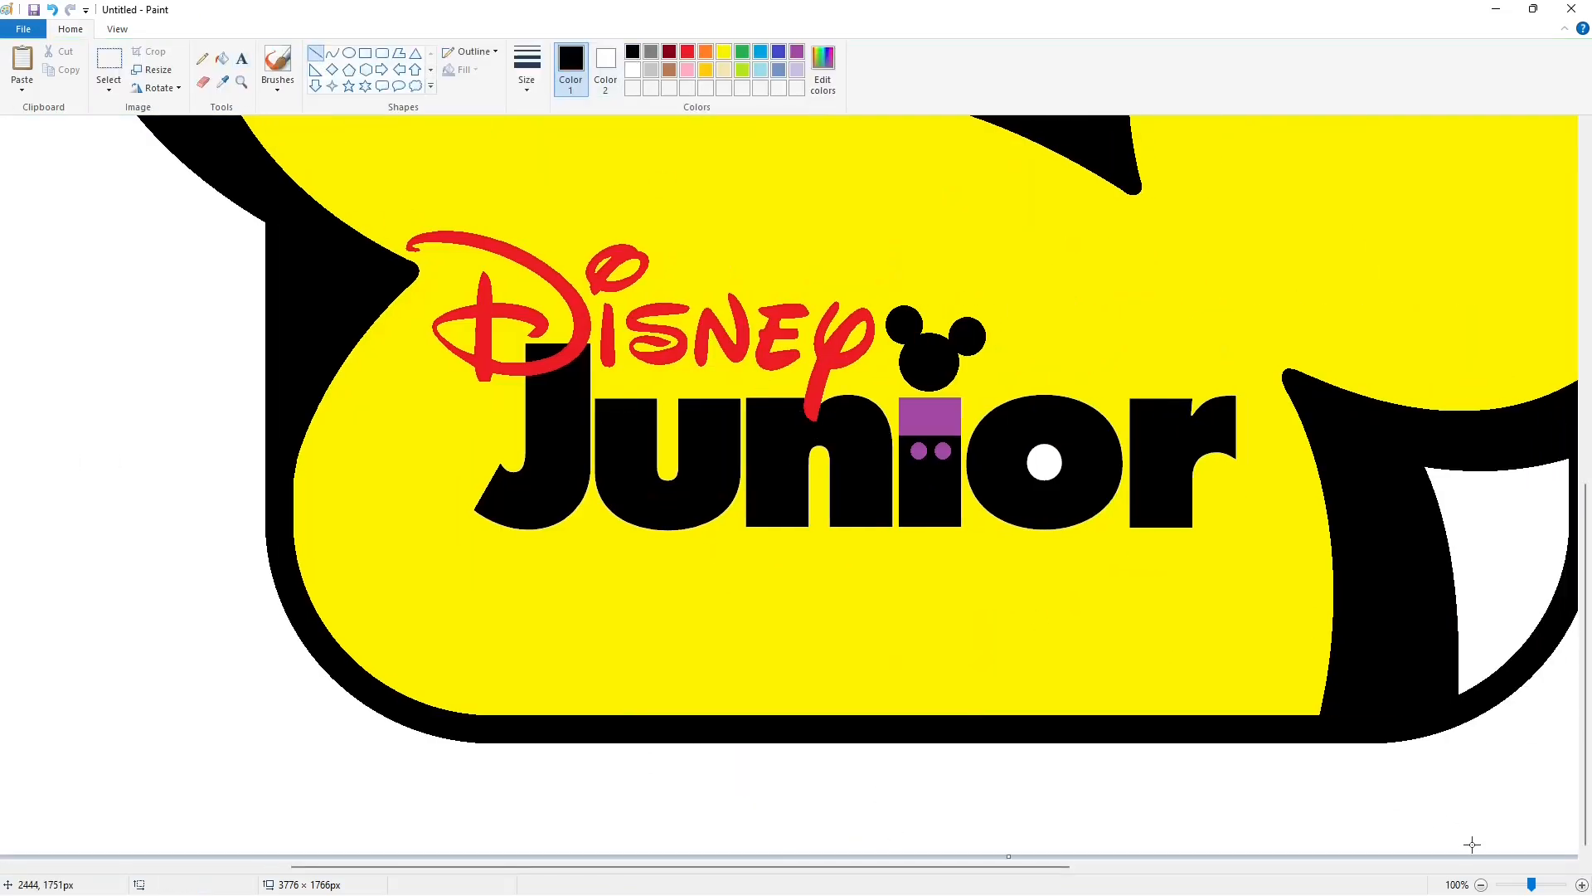
pyautogui.click(1481, 885)
# Mix a custom bluish purple and fill the black ear outlines and frame border with it.
pyautogui.click(797, 51)
pyautogui.click(823, 69)
pyautogui.click(917, 421)
pyautogui.click(913, 404)
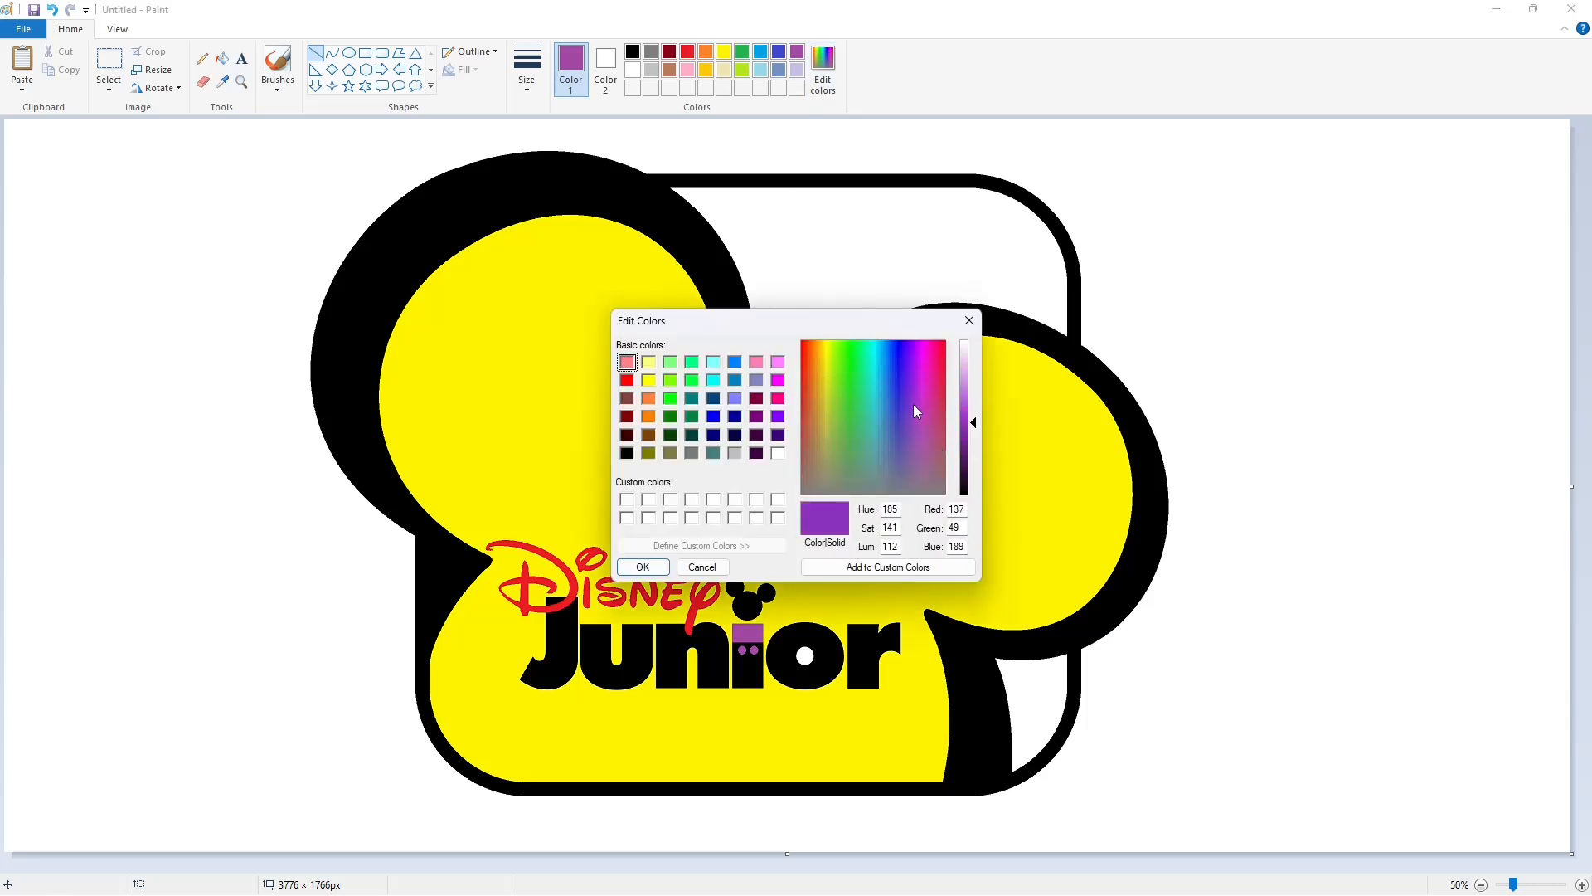
pyautogui.click(912, 396)
pyautogui.click(643, 566)
pyautogui.click(222, 58)
pyautogui.click(646, 199)
# Fill the white areas inside the frame and the hole of the o yellow, and the letter J blue.
pyautogui.click(724, 51)
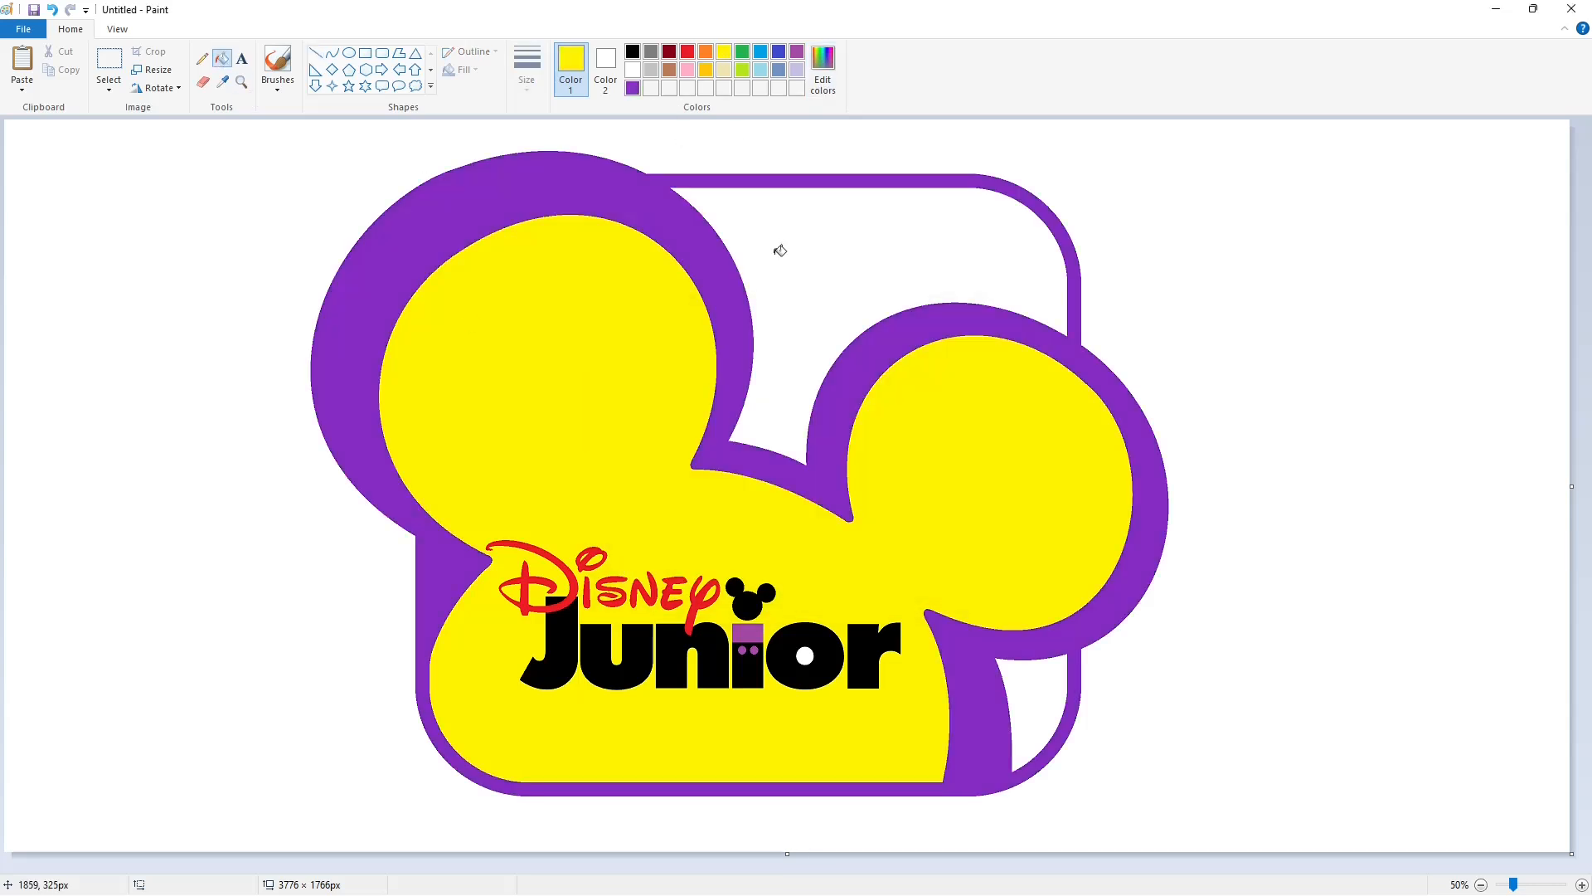
pyautogui.click(774, 249)
pyautogui.click(1029, 682)
pyautogui.click(805, 655)
pyautogui.click(760, 51)
pyautogui.click(554, 638)
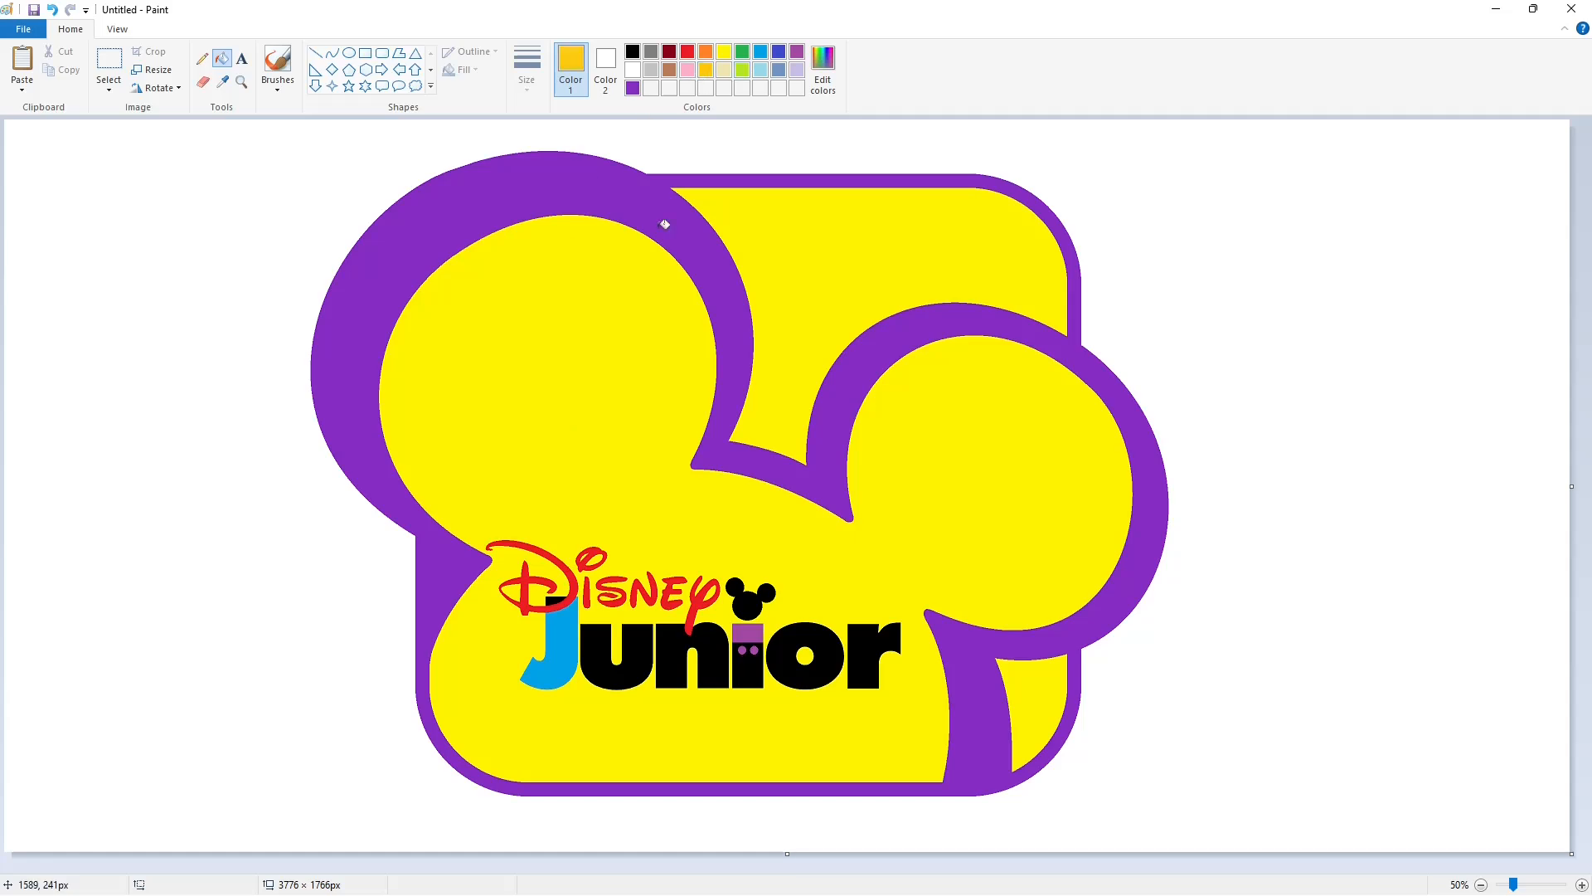
# Undo the most recent fills, including the blue J, and redo them.
pyautogui.click(724, 51)
pyautogui.click(1583, 886)
pyautogui.scroll(-5, 764, 729)
pyautogui.moveTo(612, 867); pyautogui.dragTo(867, 809)
pyautogui.scroll(-1, 1204, 662)
pyautogui.hotkey('ctrl', 'z')
pyautogui.hotkey('ctrl', 'z')
pyautogui.hotkey('ctrl', 'z')
pyautogui.hotkey('ctrl', 'z')
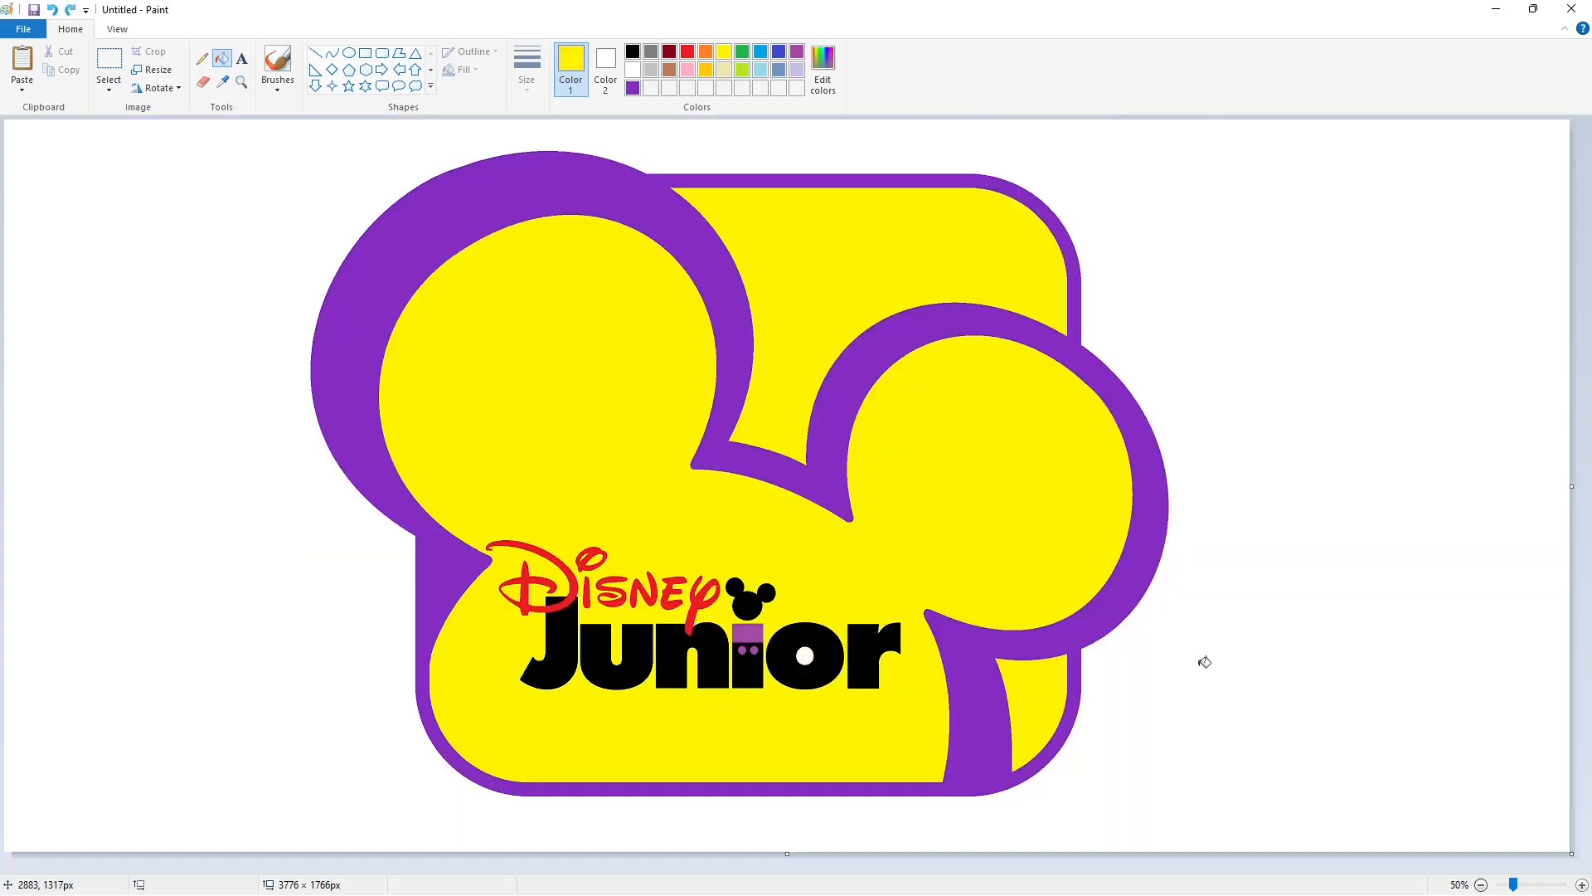
pyautogui.click(71, 12)
pyautogui.click(71, 13)
pyautogui.click(71, 13)
pyautogui.click(70, 13)
pyautogui.click(70, 12)
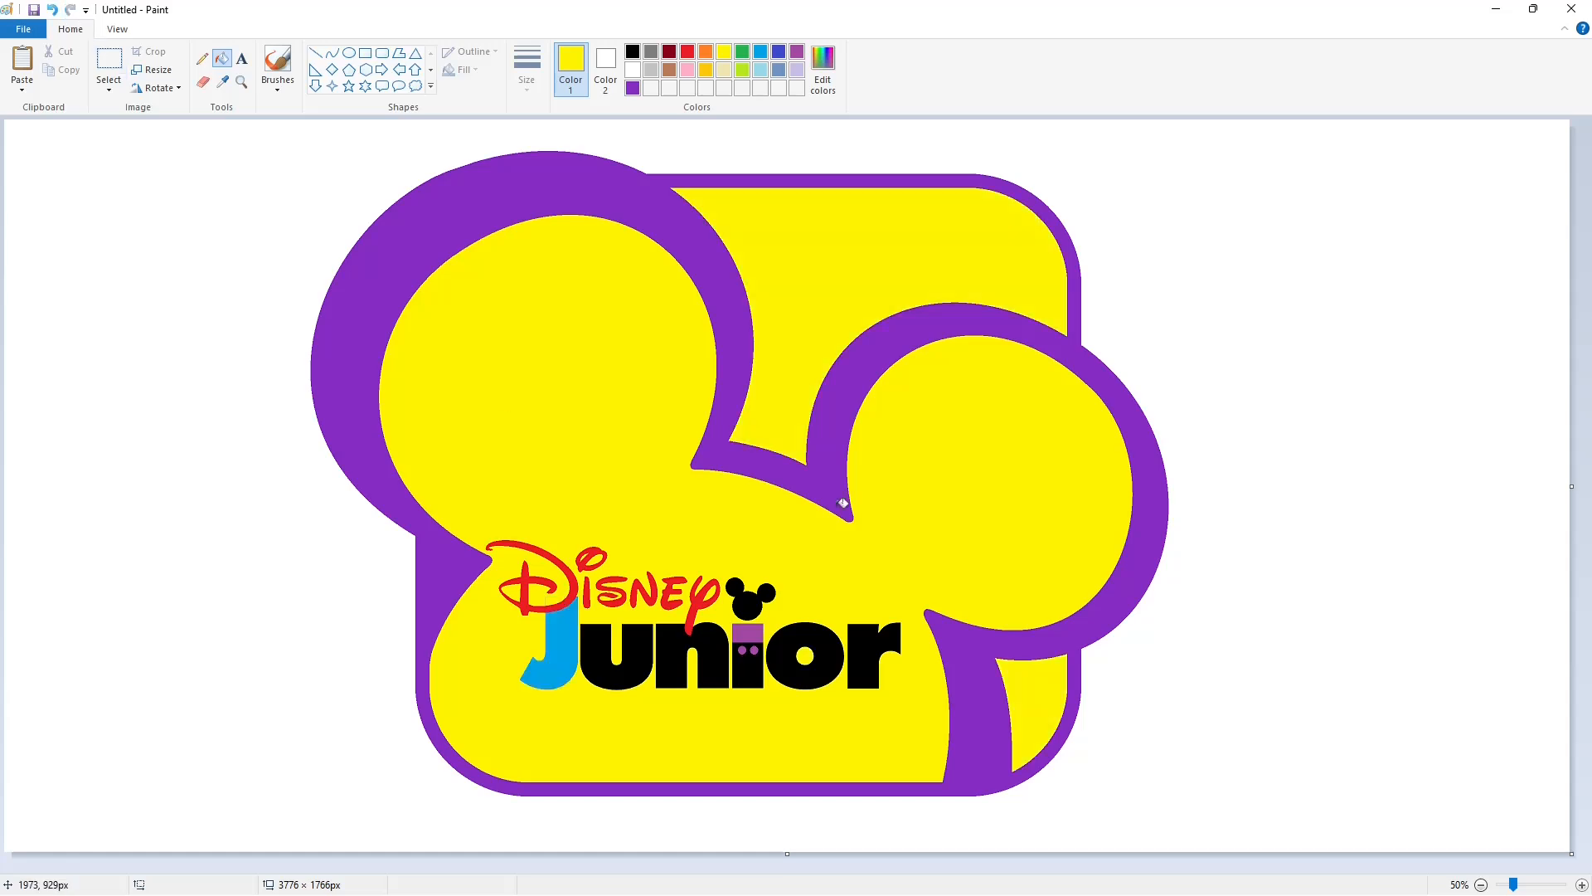
# Fill the letter u of Junior purple and the letter n green.
pyautogui.click(1582, 885)
pyautogui.scroll(-3, 816, 715)
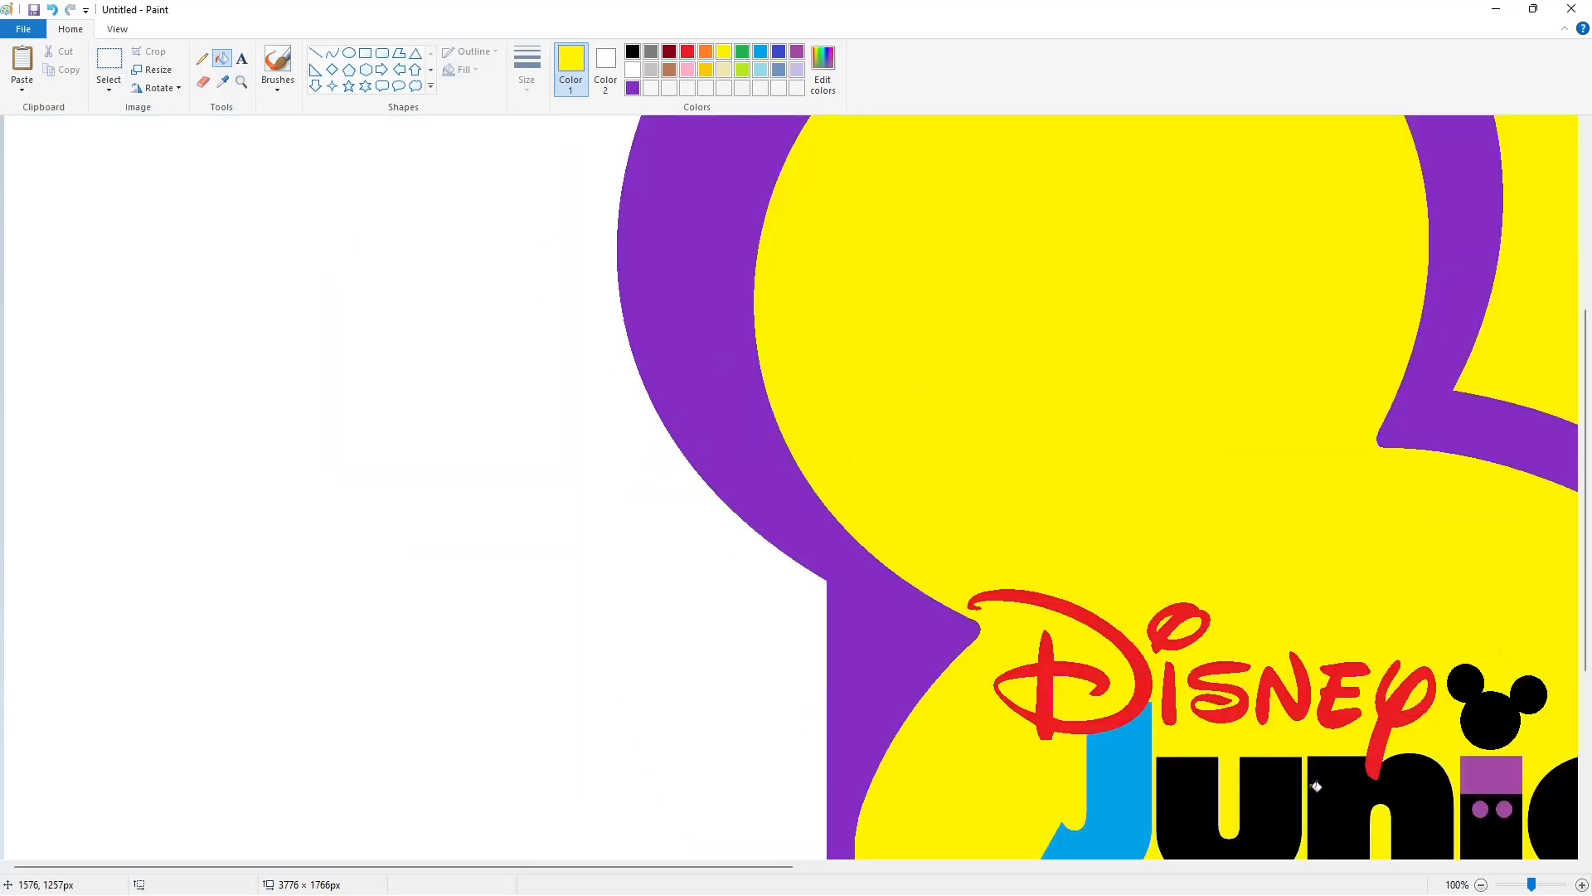
pyautogui.scroll(-2, 1369, 796)
pyautogui.scroll(-1, 935, 589)
pyautogui.click(797, 51)
pyautogui.click(628, 663)
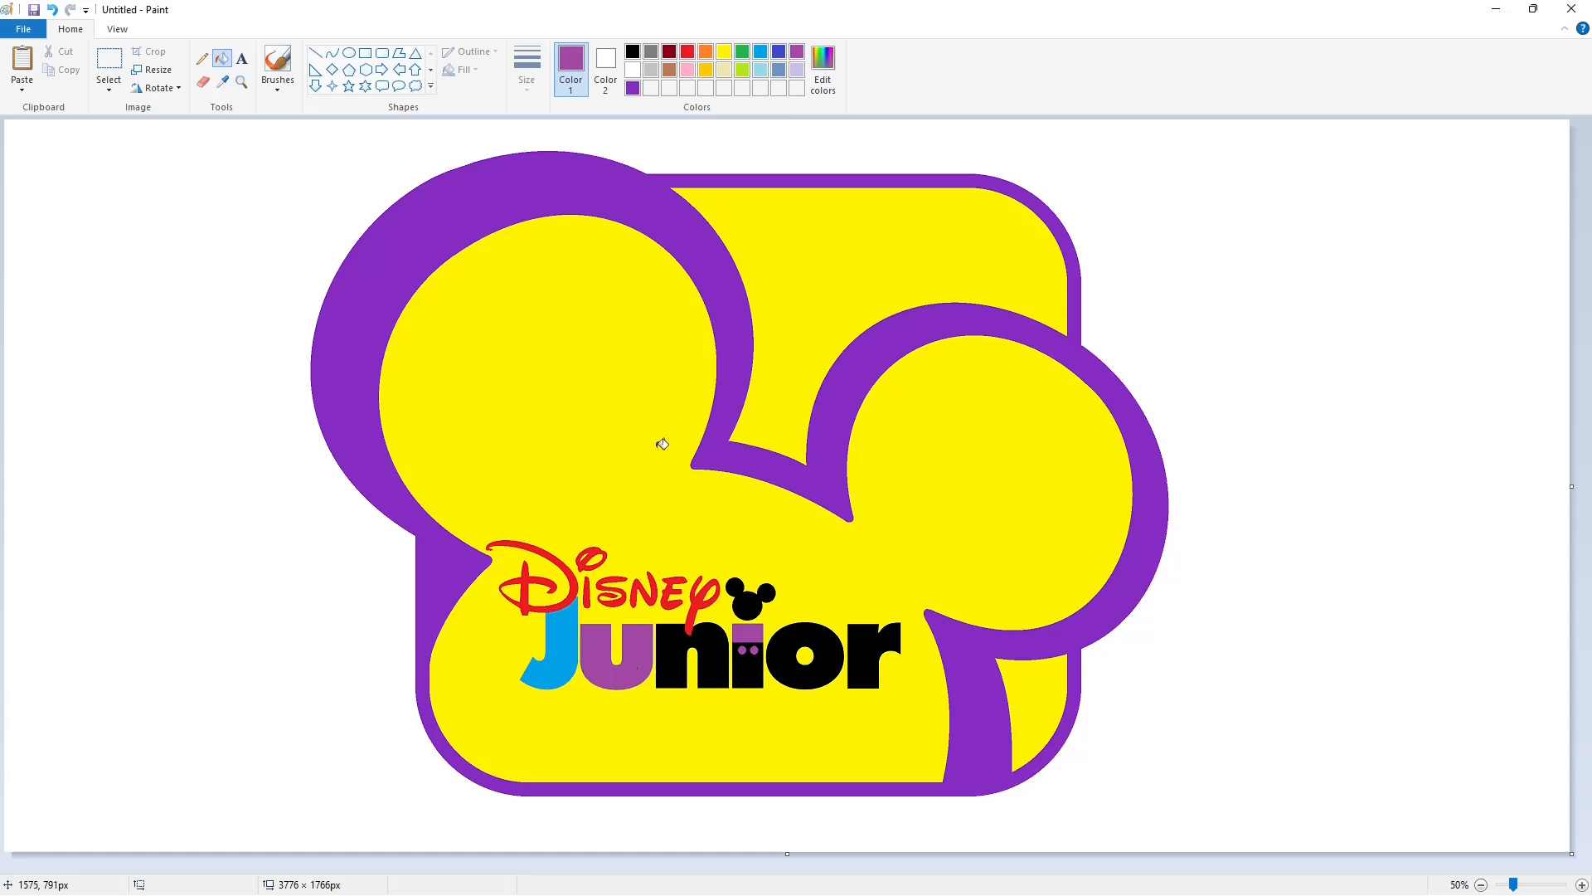
pyautogui.click(742, 51)
pyautogui.click(718, 637)
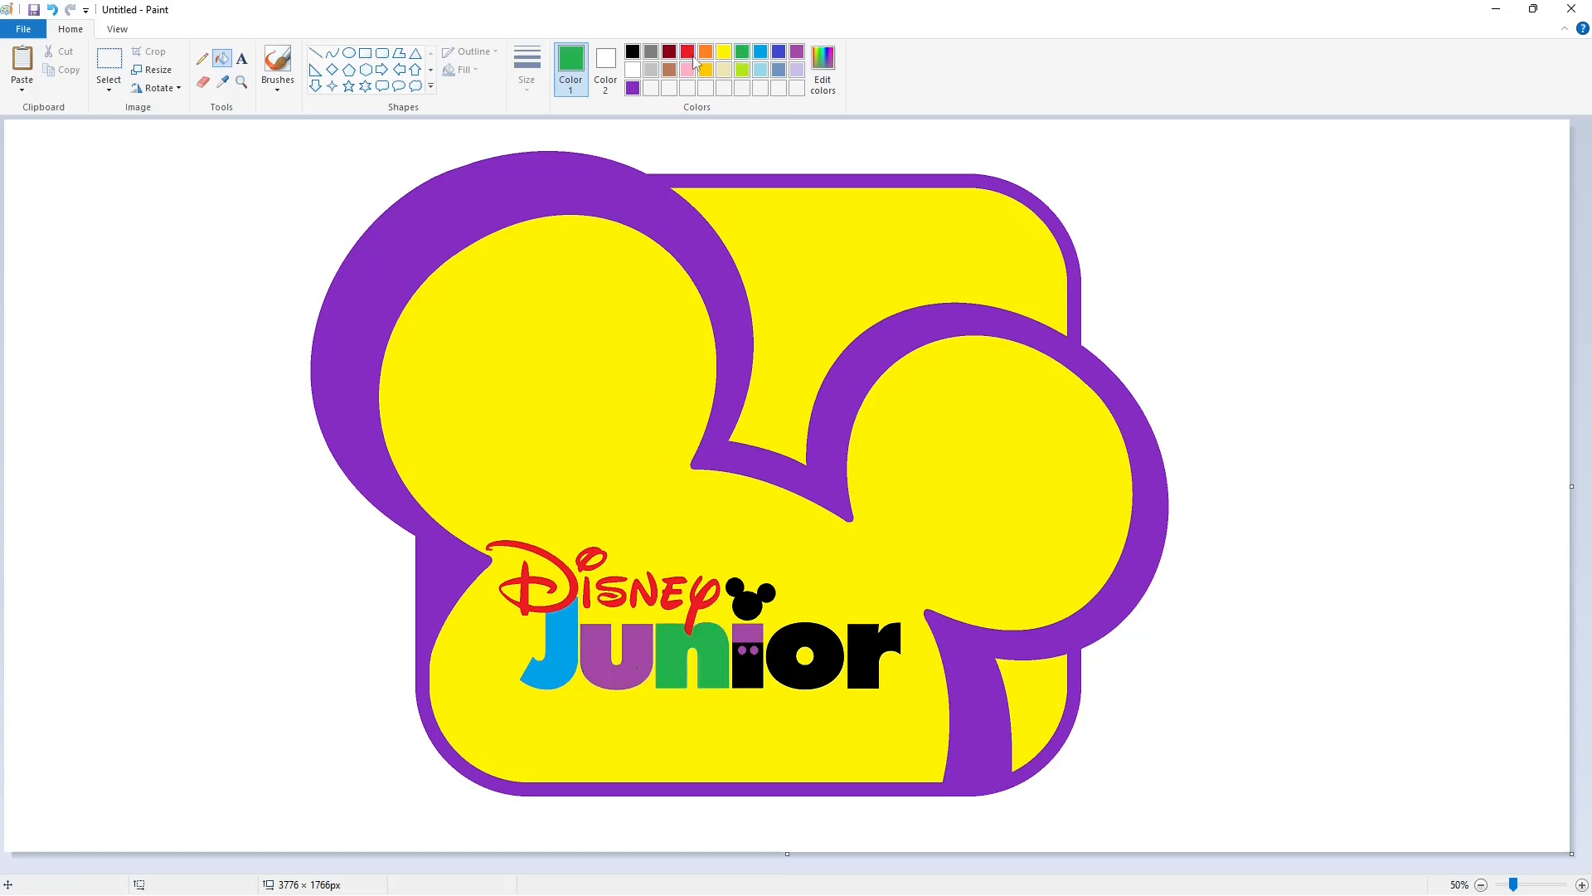
# Recolour the letter i with a red lower part, a black upper block and yellow buttons.
pyautogui.click(688, 51)
pyautogui.click(751, 663)
pyautogui.click(633, 51)
pyautogui.click(754, 624)
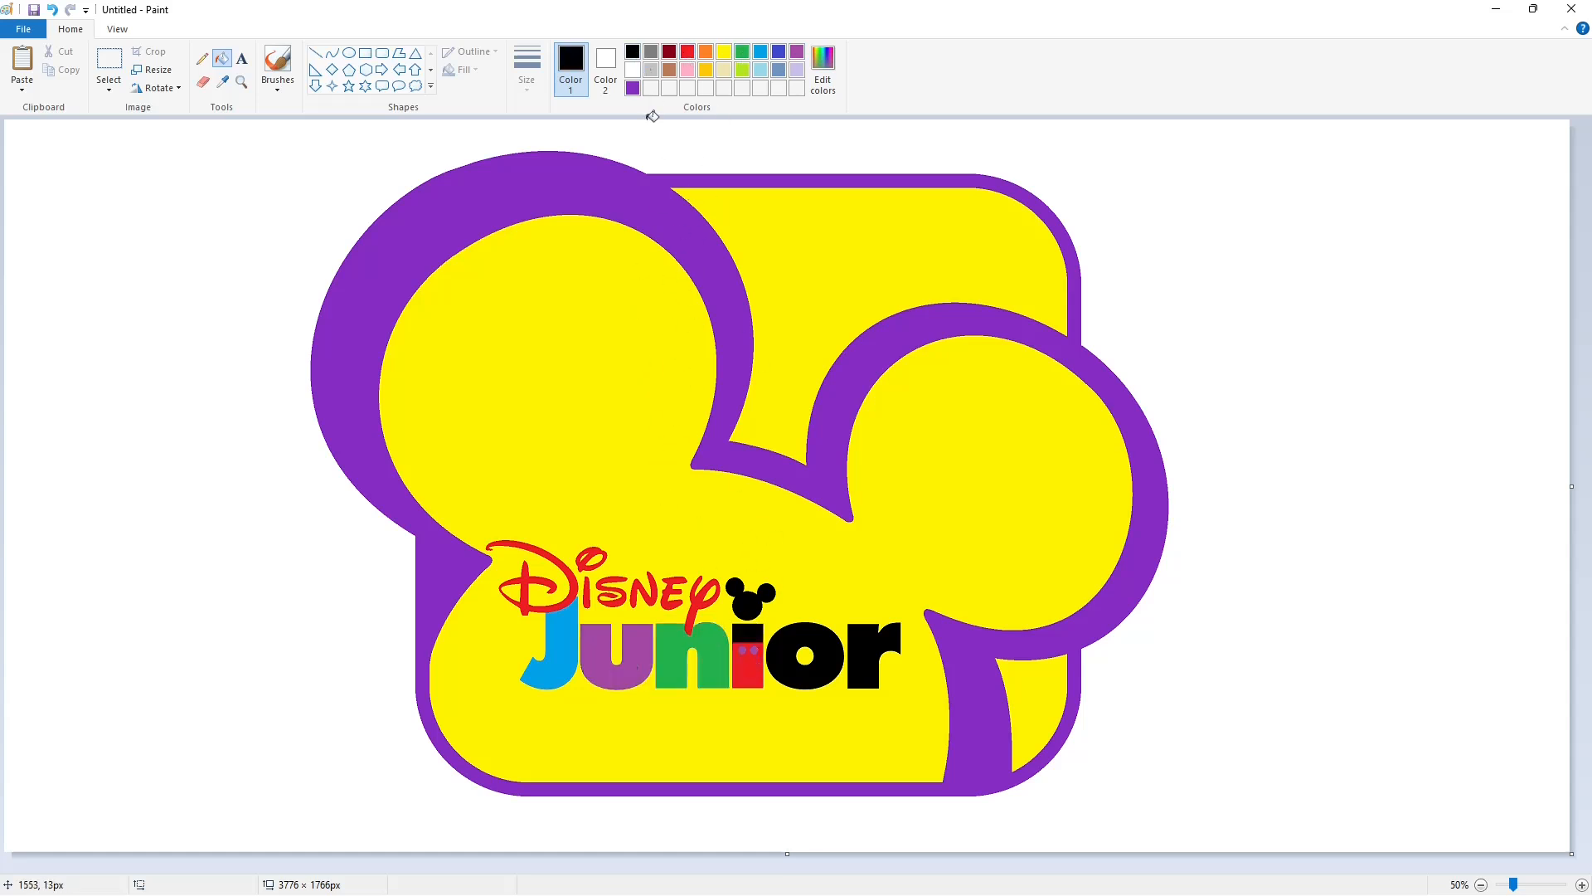
pyautogui.click(723, 57)
# Try light turquoise and brown as the fill for the letter o.
pyautogui.click(760, 71)
pyautogui.click(827, 636)
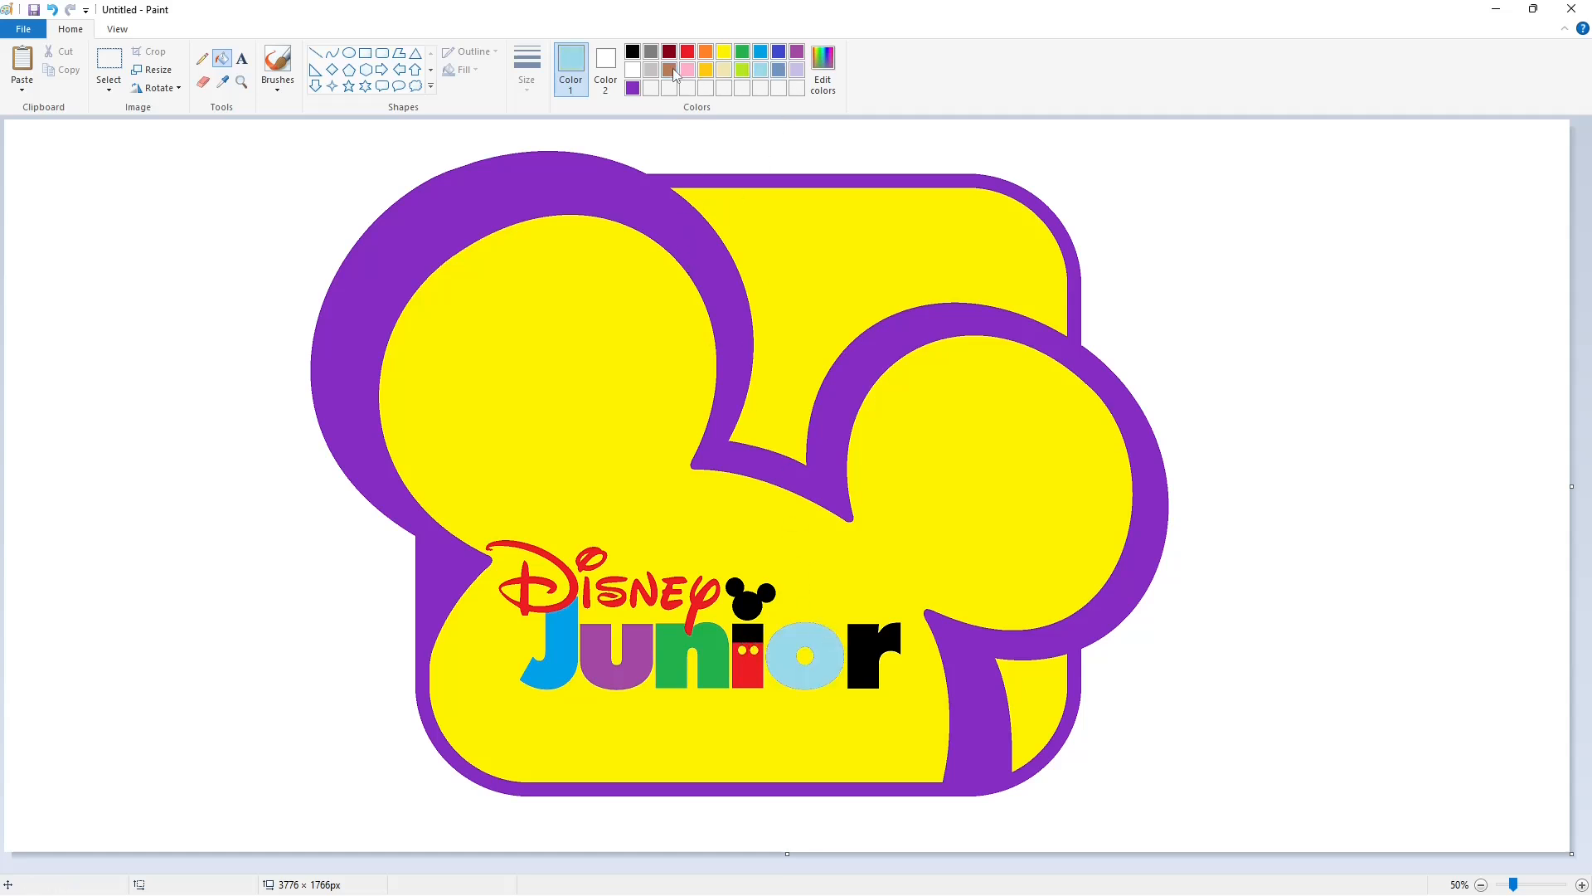
pyautogui.click(674, 72)
pyautogui.click(821, 628)
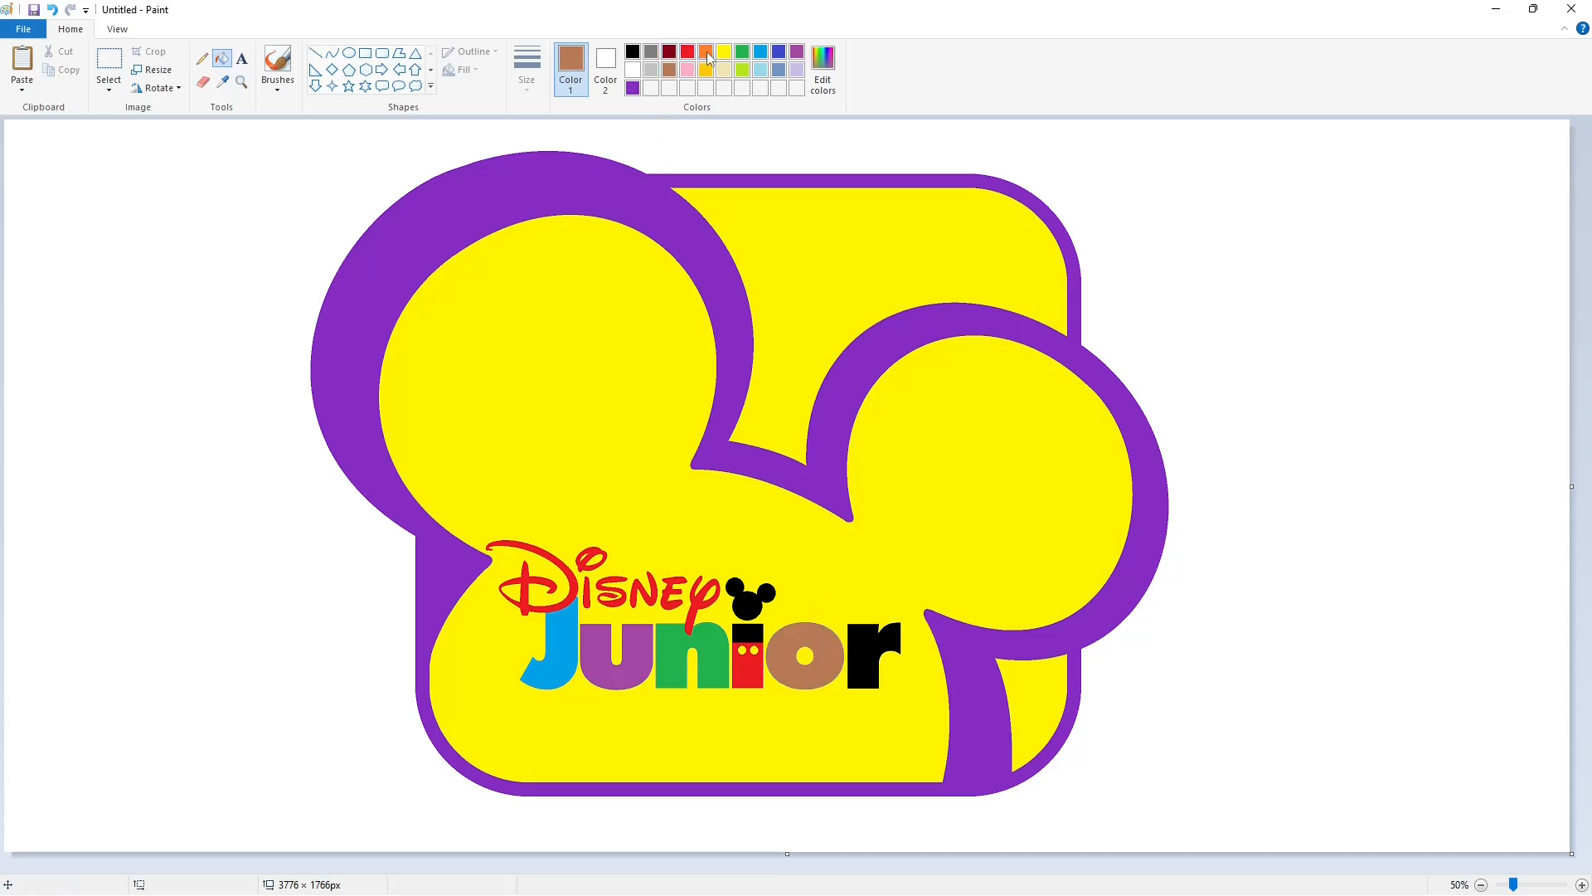
# Try orange, lavender and pink fills on the letter r and go back to orange.
pyautogui.click(708, 54)
pyautogui.click(867, 636)
pyautogui.click(672, 71)
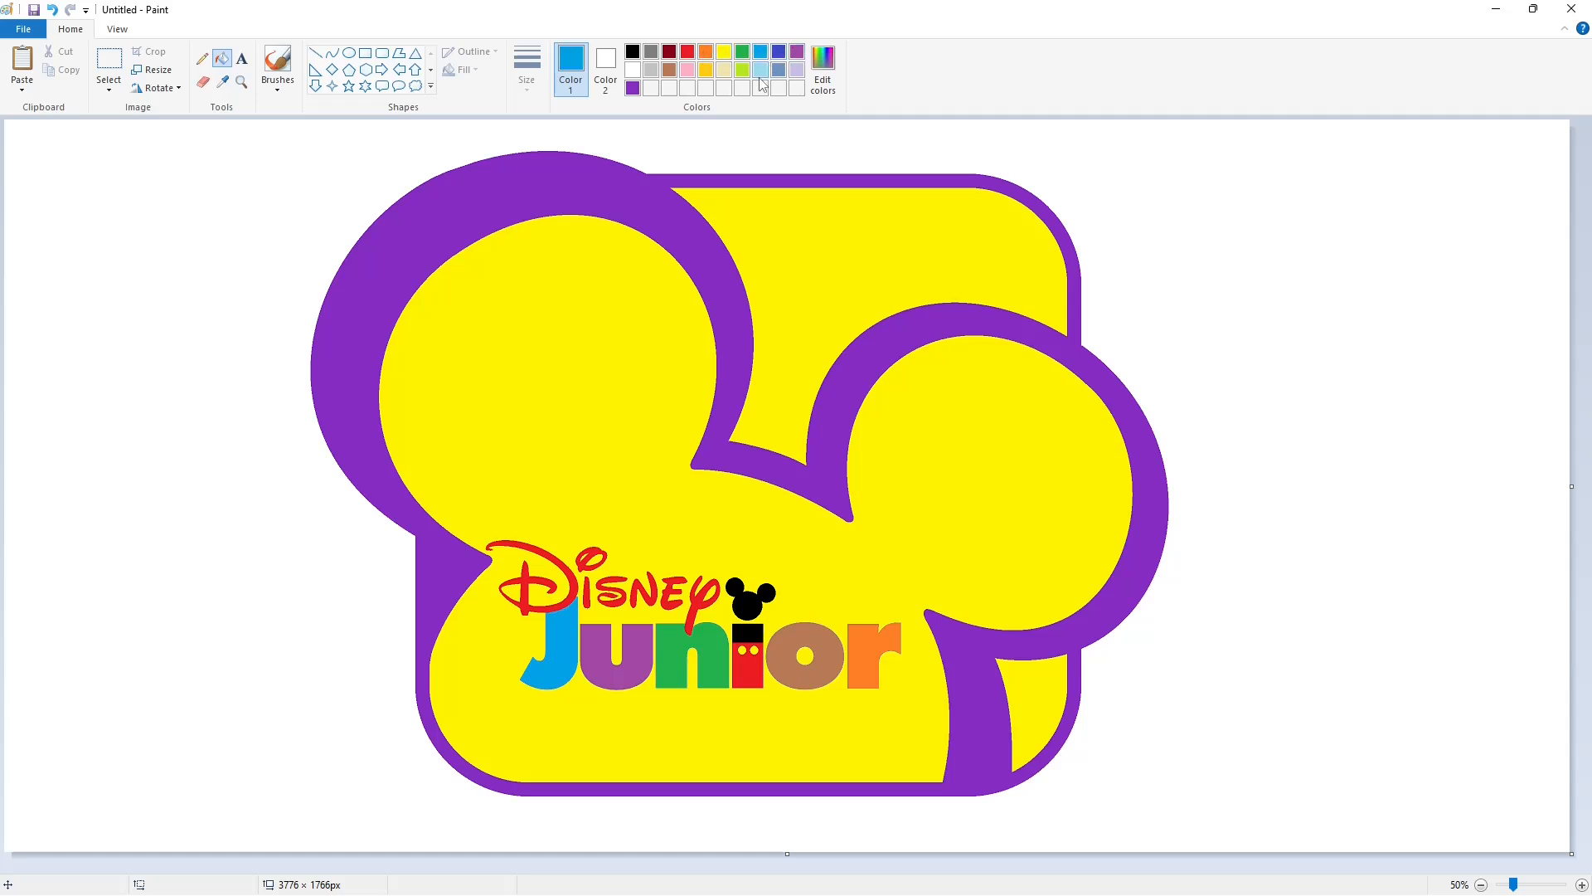
pyautogui.click(797, 69)
pyautogui.click(881, 649)
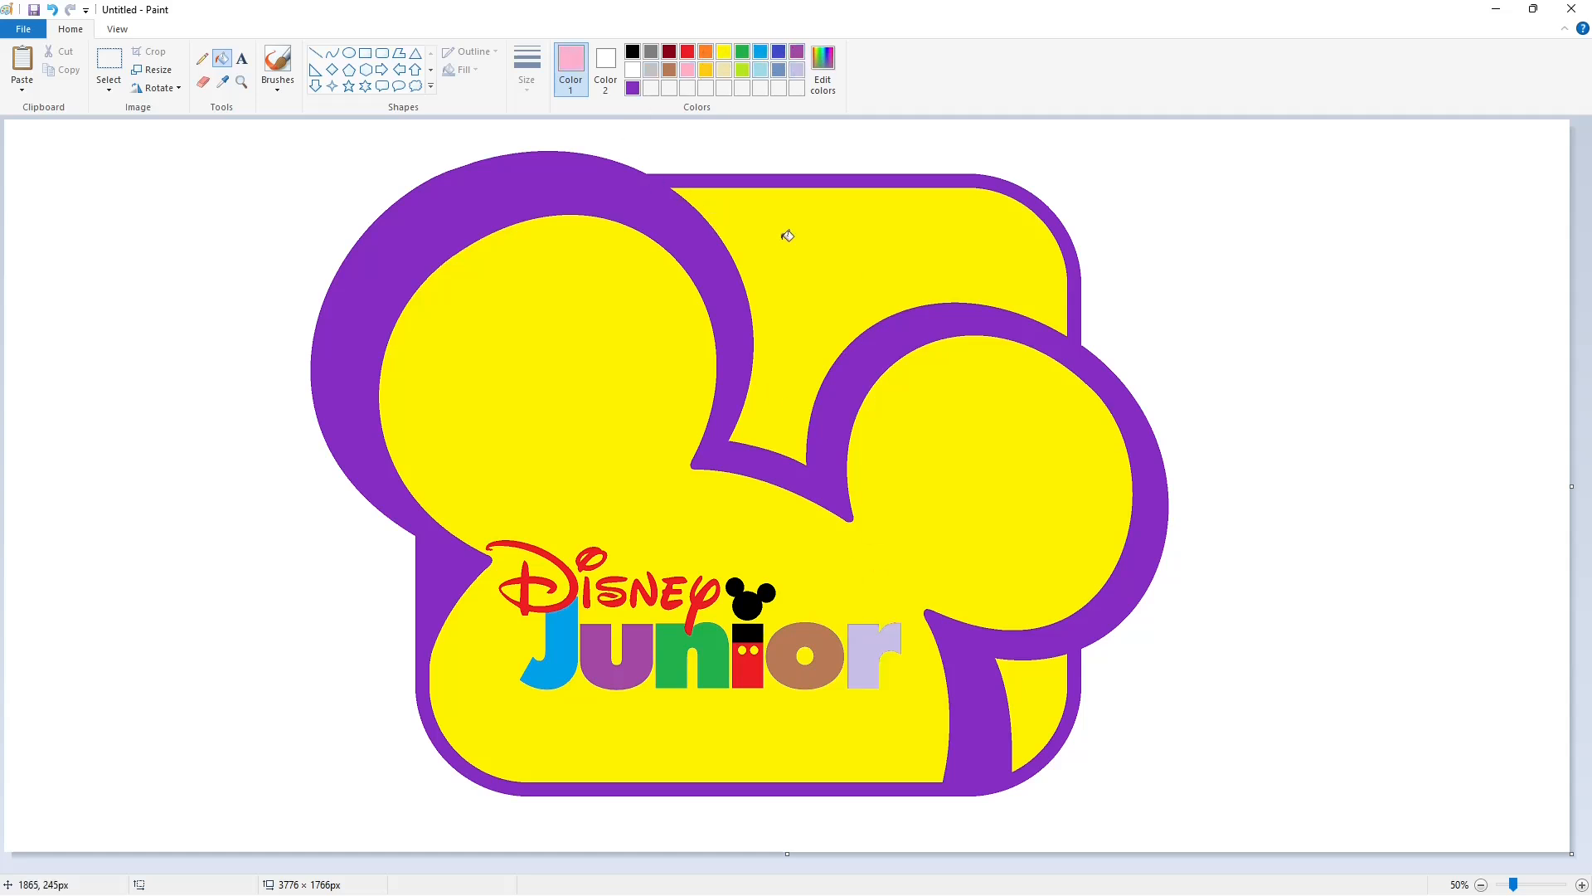
pyautogui.click(706, 51)
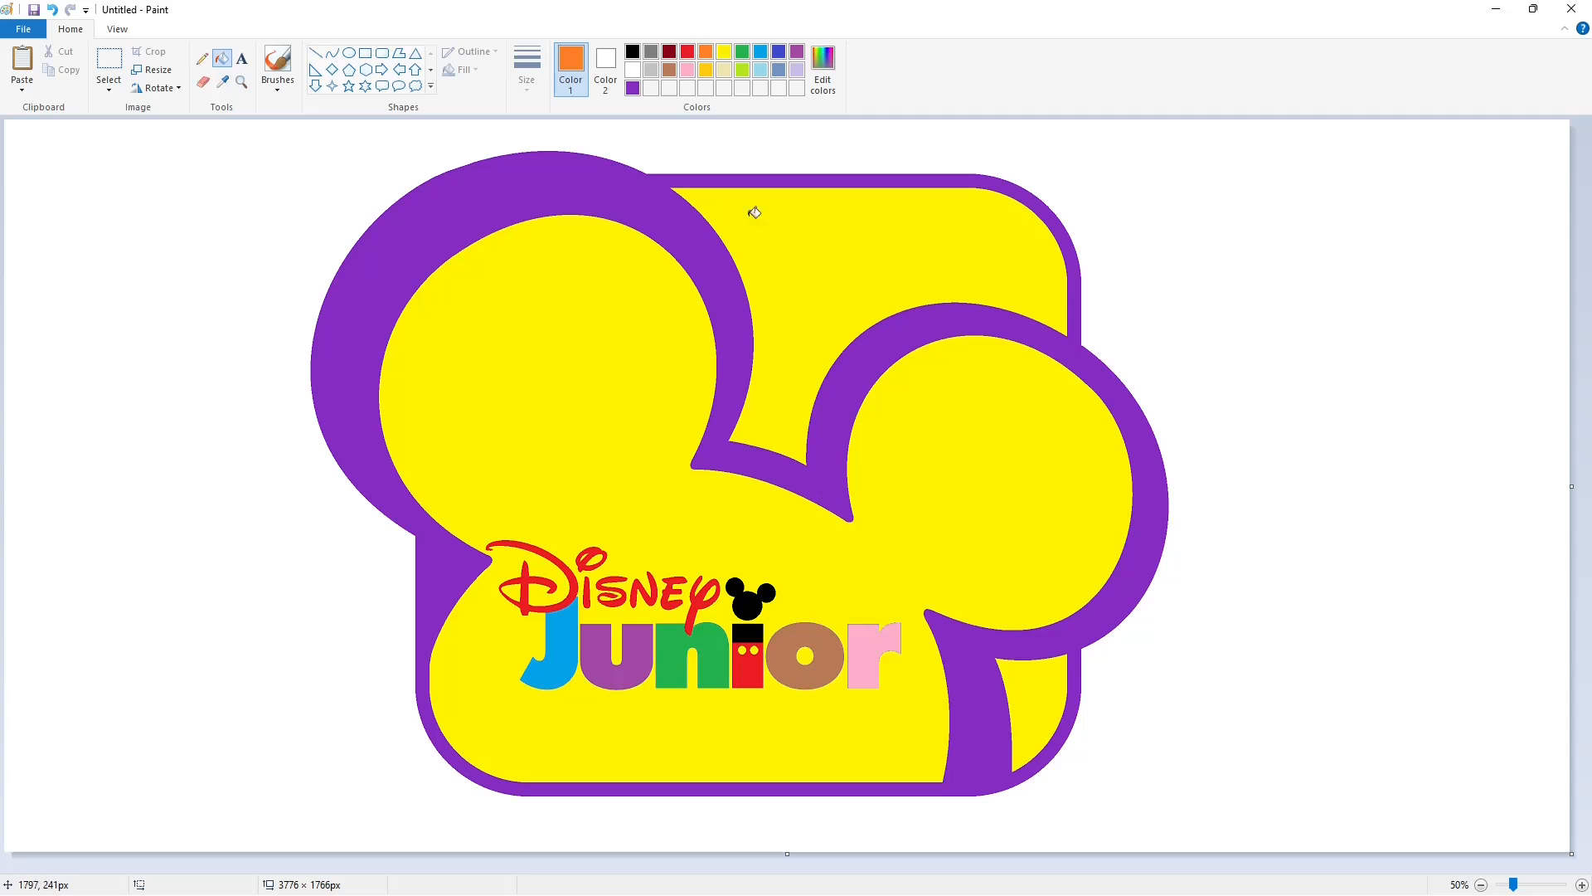
pyautogui.click(706, 69)
pyautogui.click(669, 70)
pyautogui.click(706, 52)
pyautogui.click(867, 646)
# Mix a lighter custom green and fill the letters n and r with it.
pyautogui.click(747, 50)
pyautogui.click(823, 69)
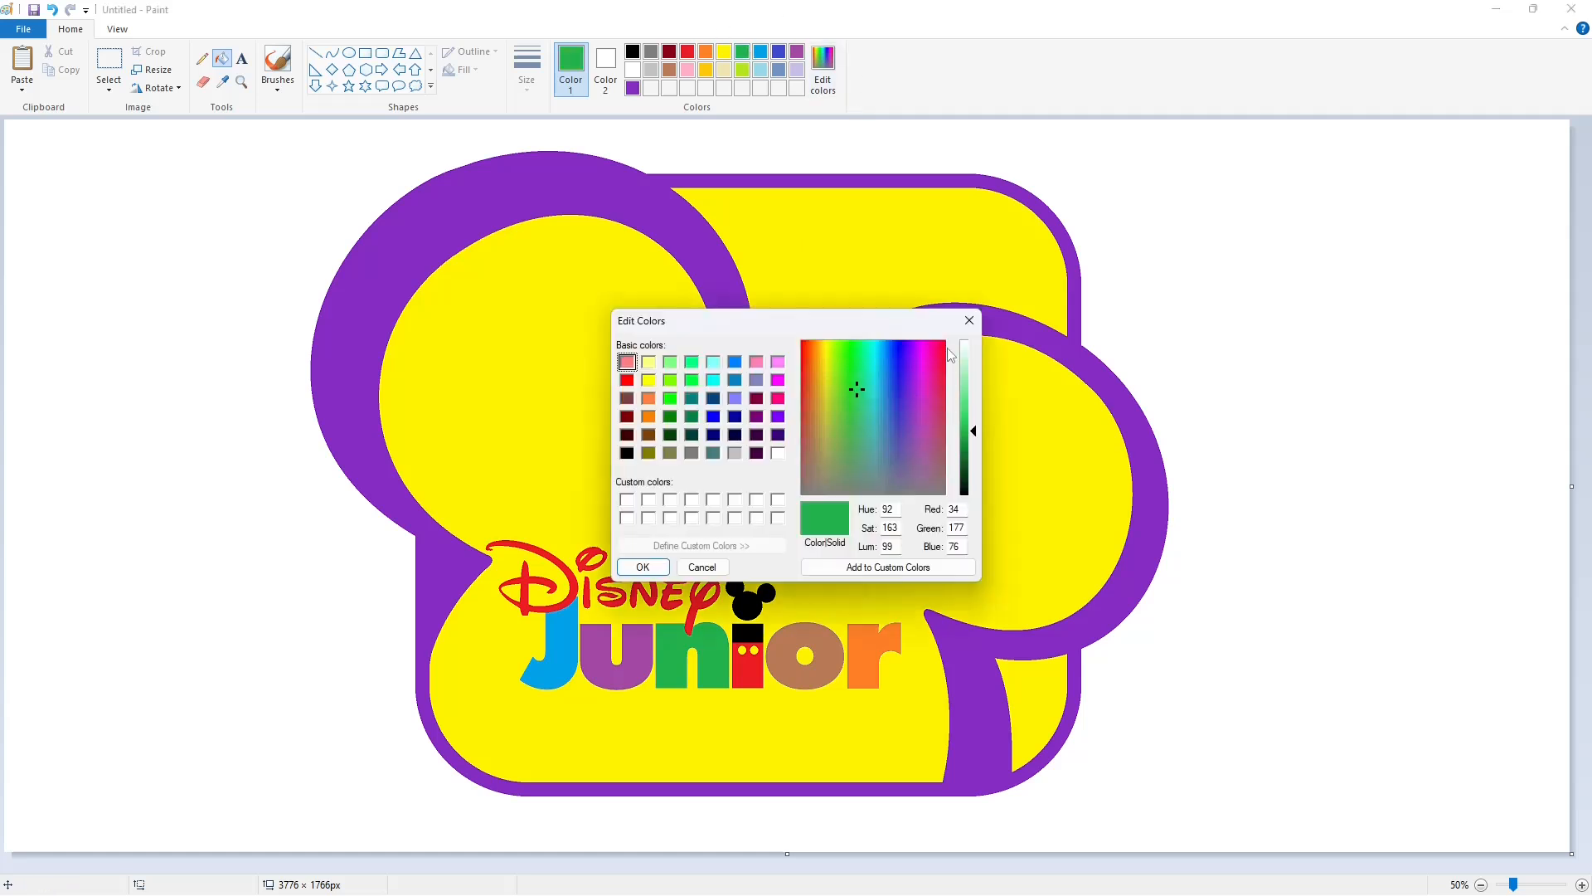
pyautogui.moveTo(974, 433); pyautogui.dragTo(971, 415)
pyautogui.click(646, 569)
pyautogui.click(710, 644)
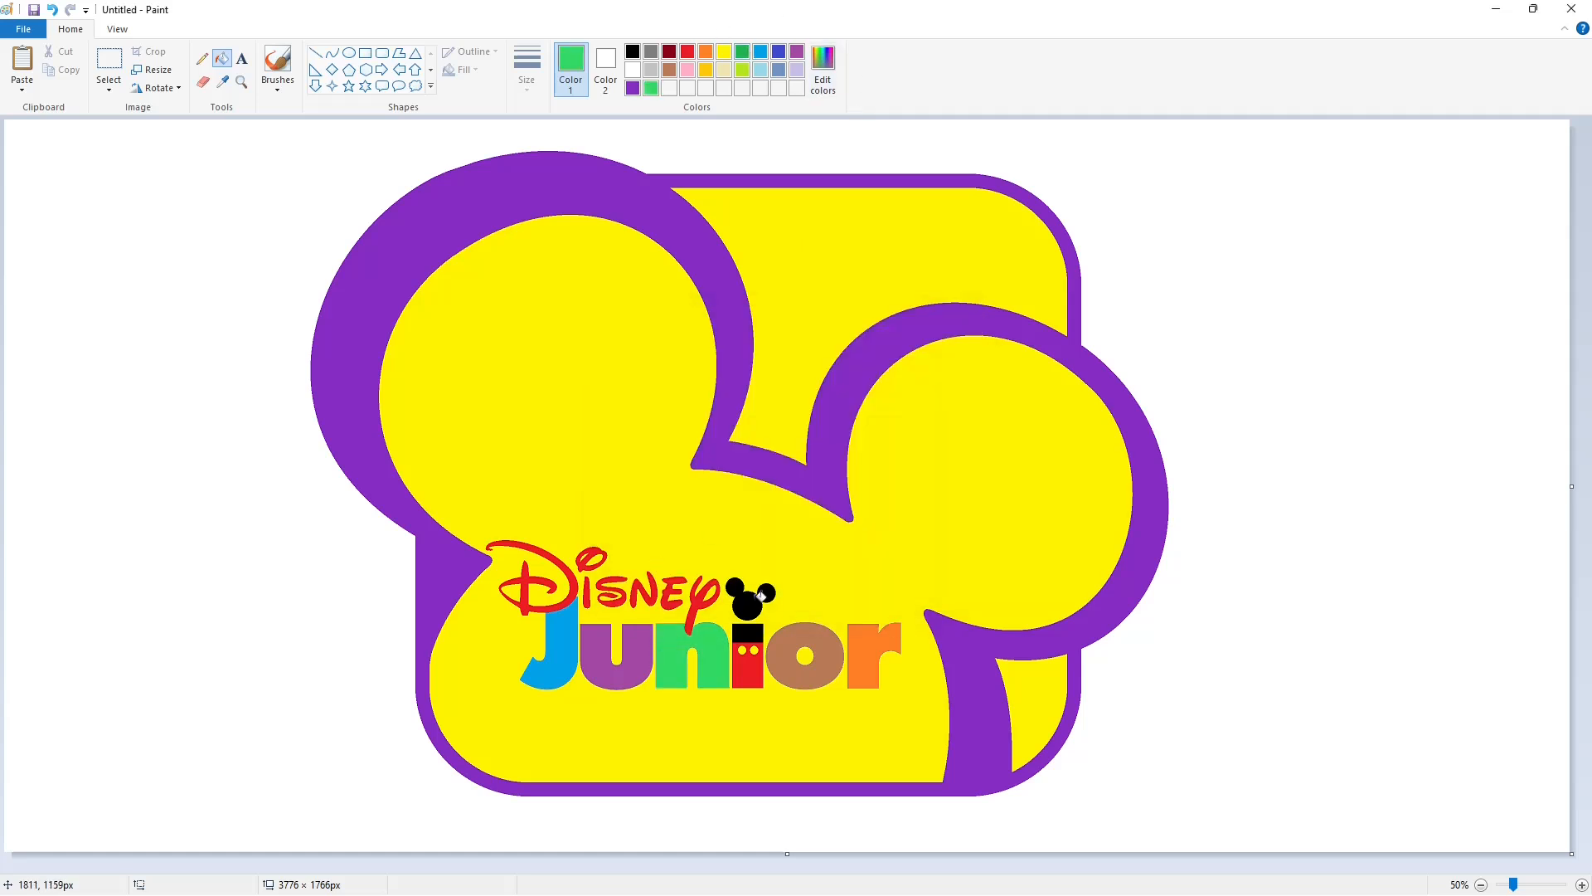
pyautogui.click(865, 647)
# Mix a lighter custom blue and fill the letter o with it.
pyautogui.click(761, 52)
pyautogui.click(822, 70)
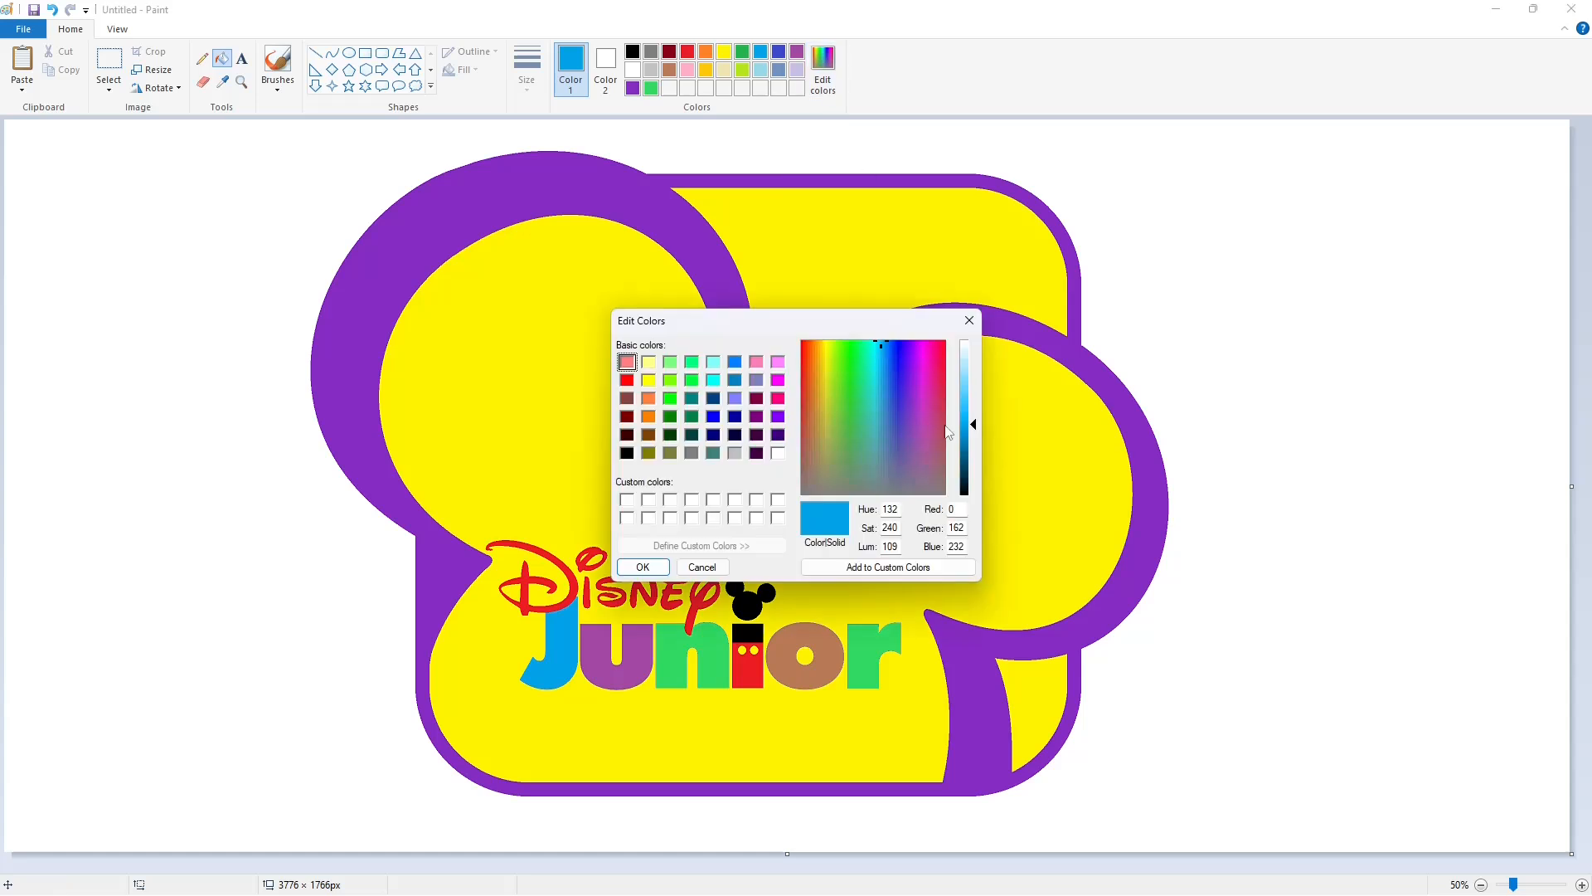
pyautogui.moveTo(973, 432); pyautogui.dragTo(974, 405)
pyautogui.click(643, 566)
pyautogui.click(784, 655)
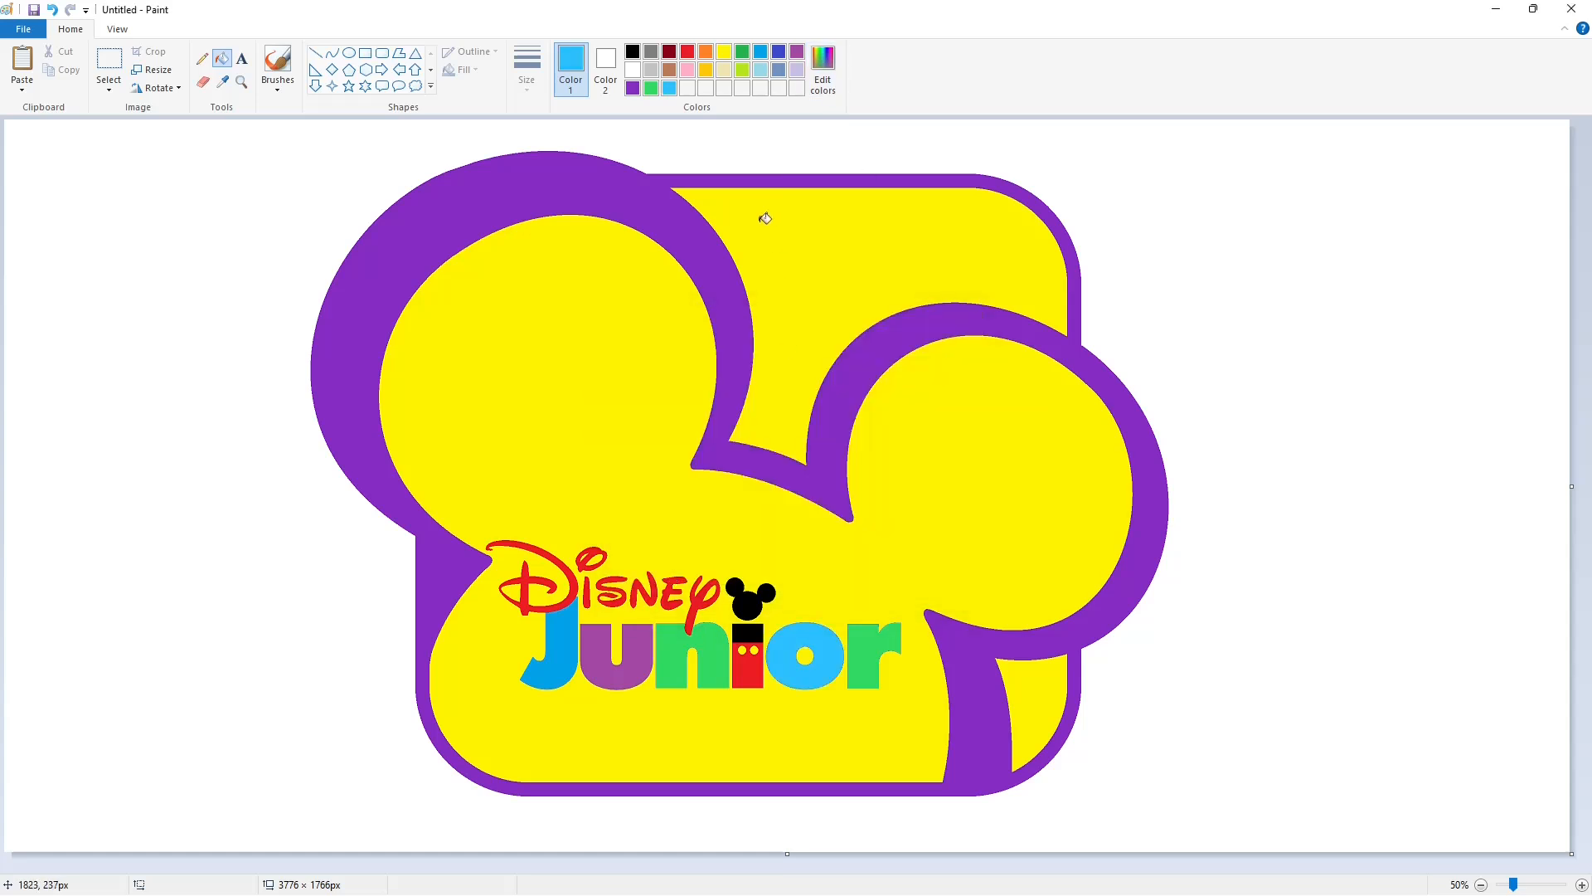
# Try the standard green on the letter n, undo it, and fill the letter r with that green instead.
pyautogui.click(742, 52)
pyautogui.click(719, 642)
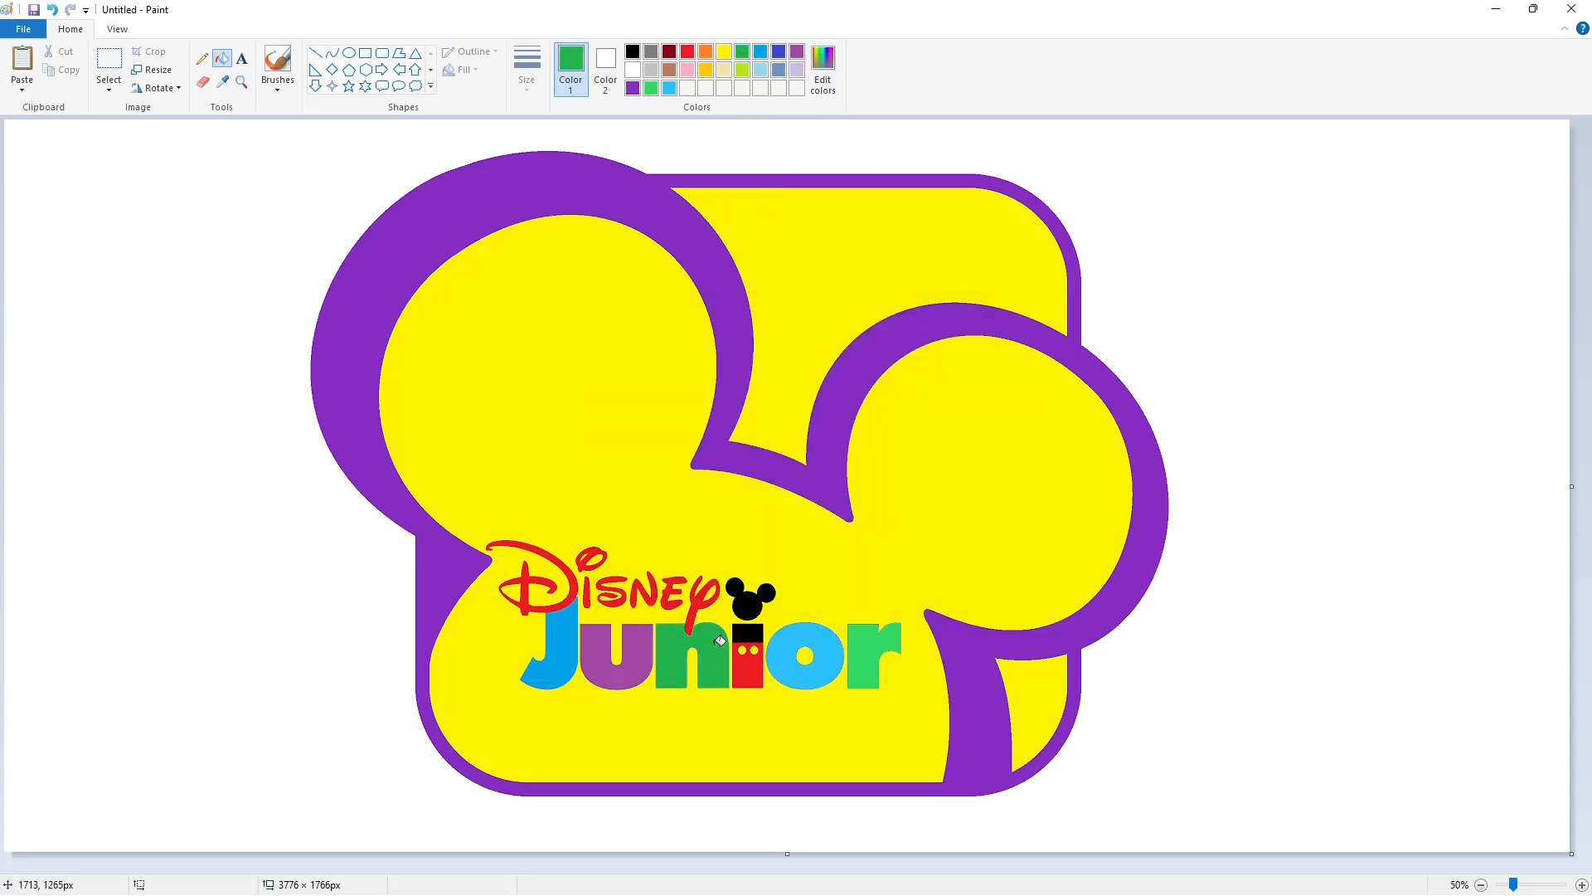
pyautogui.hotkey('ctrl', 'z')
pyautogui.click(870, 652)
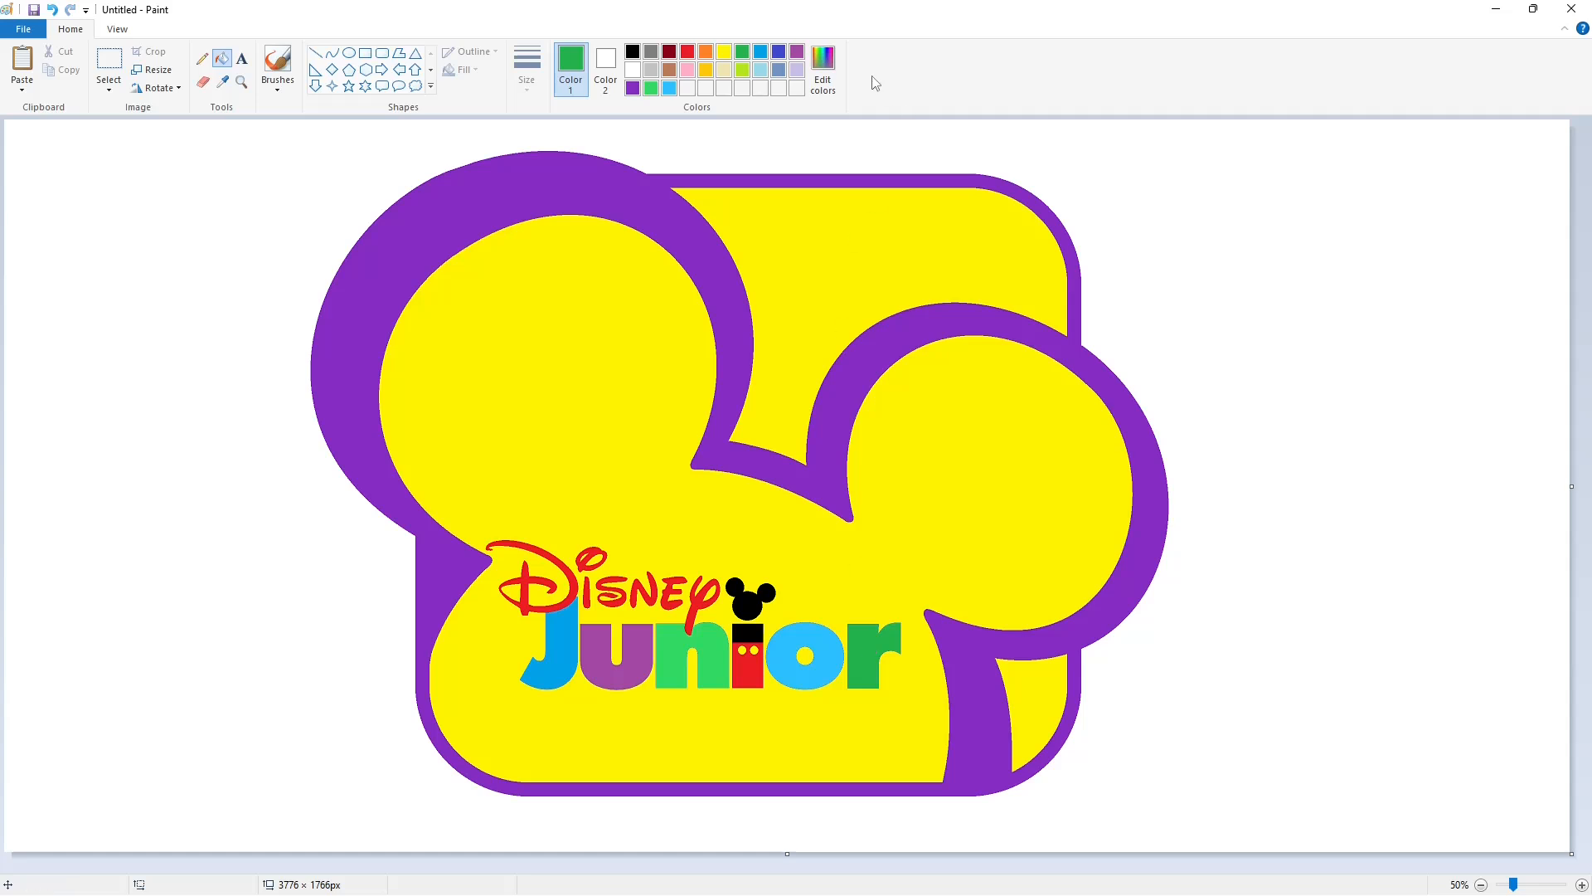